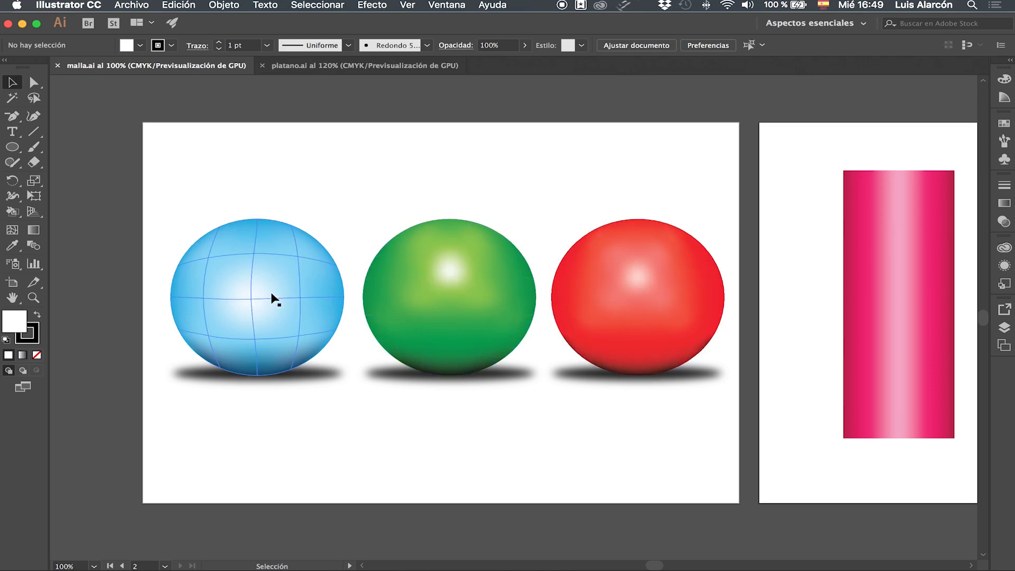
Step: Select the three spheres on the first artboard to examine their gradient mesh lines
{"action": "left_click_drag", "start_coordinate": [193, 185], "coordinate": [711, 304]}
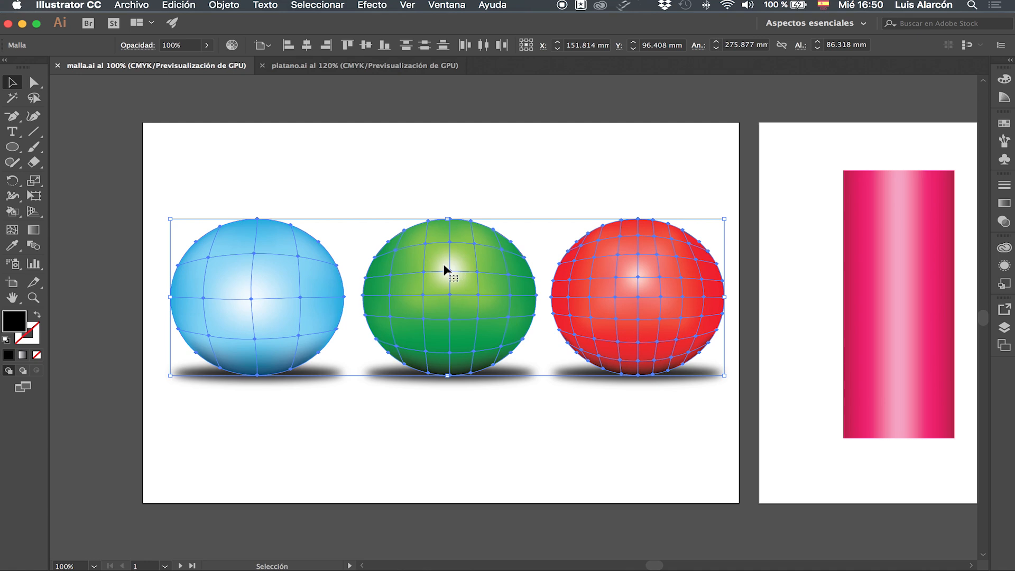
{"action": "left_click_drag", "start_coordinate": [430, 265], "coordinate": [390, 268]}
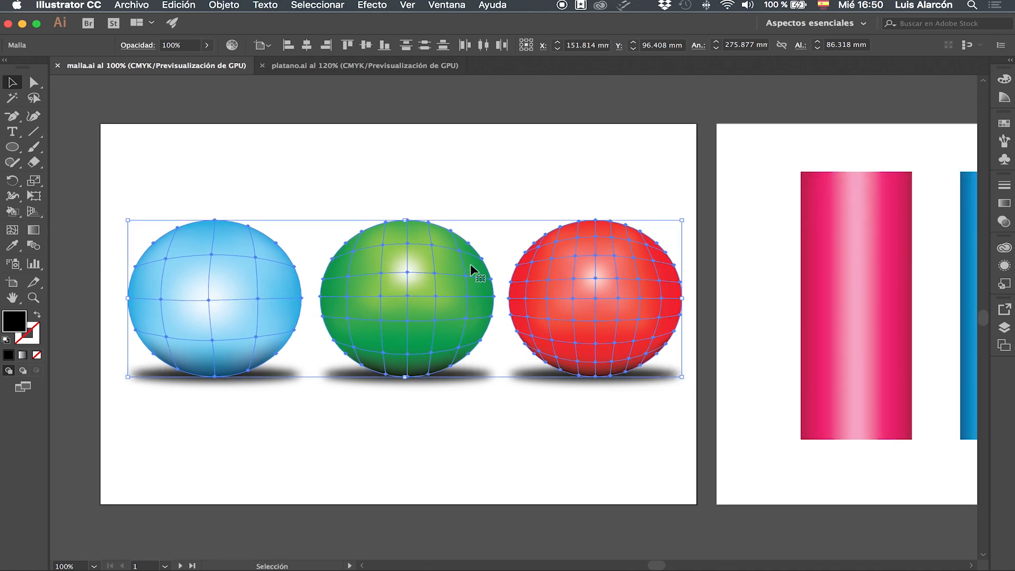
{"action": "left_click", "coordinate": [446, 180]}
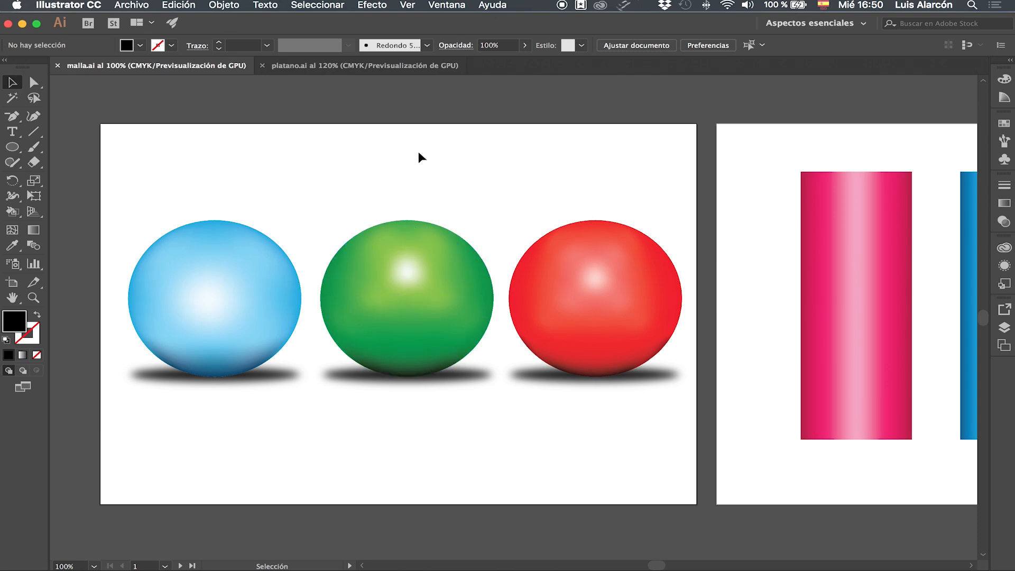
Step: Select the pink, blue and green cylinders on the second artboard to examine how their vertical mesh lines are distributed
{"action": "key", "text": "space"}
{"action": "left_click_drag", "start_coordinate": [534, 166], "coordinate": [58, 184]}
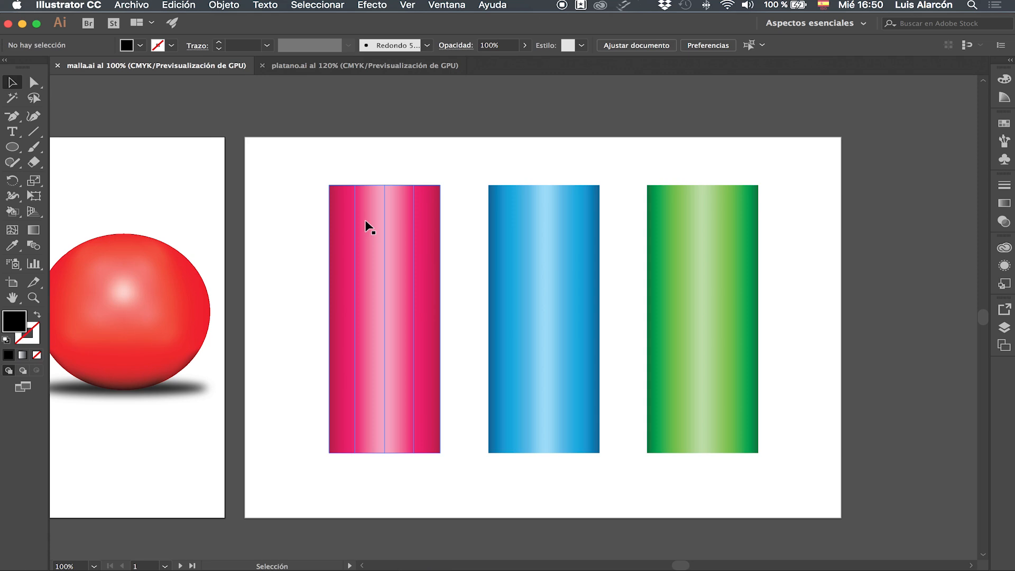
{"action": "left_click", "coordinate": [383, 211]}
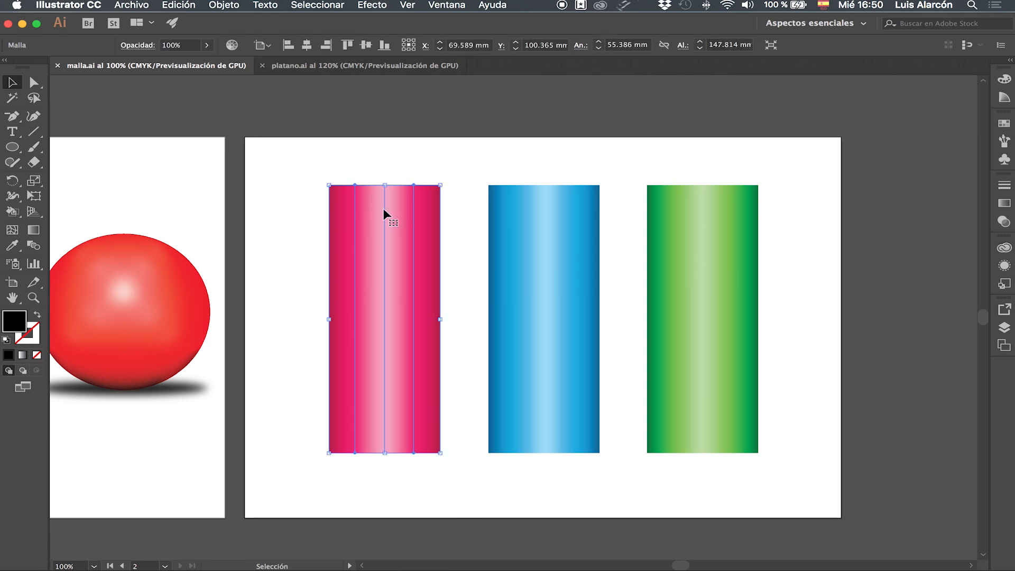
{"action": "left_click", "coordinate": [541, 193], "text": "shift"}
{"action": "left_click", "coordinate": [682, 201], "text": "shift"}
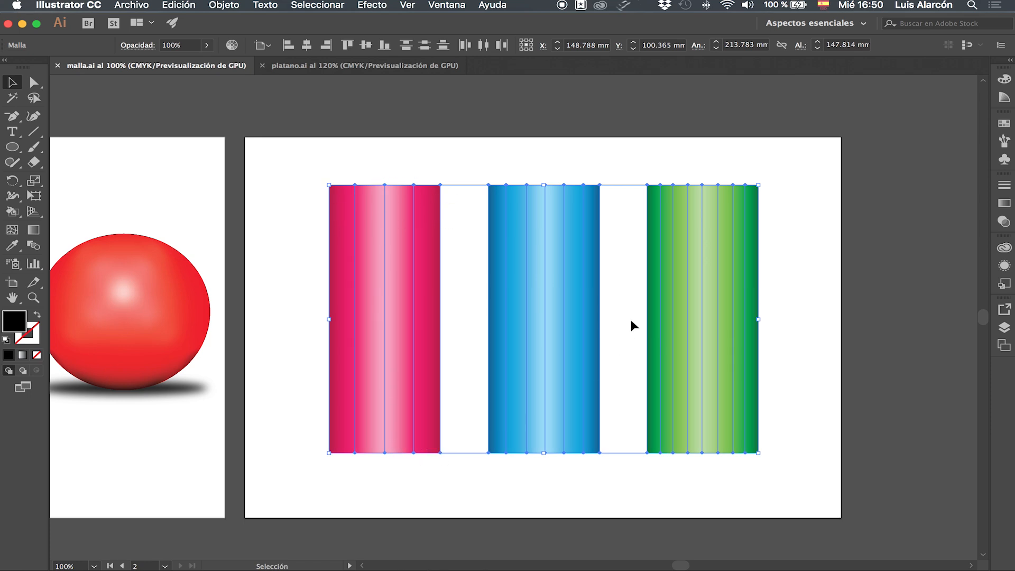
{"action": "left_click", "coordinate": [804, 265]}
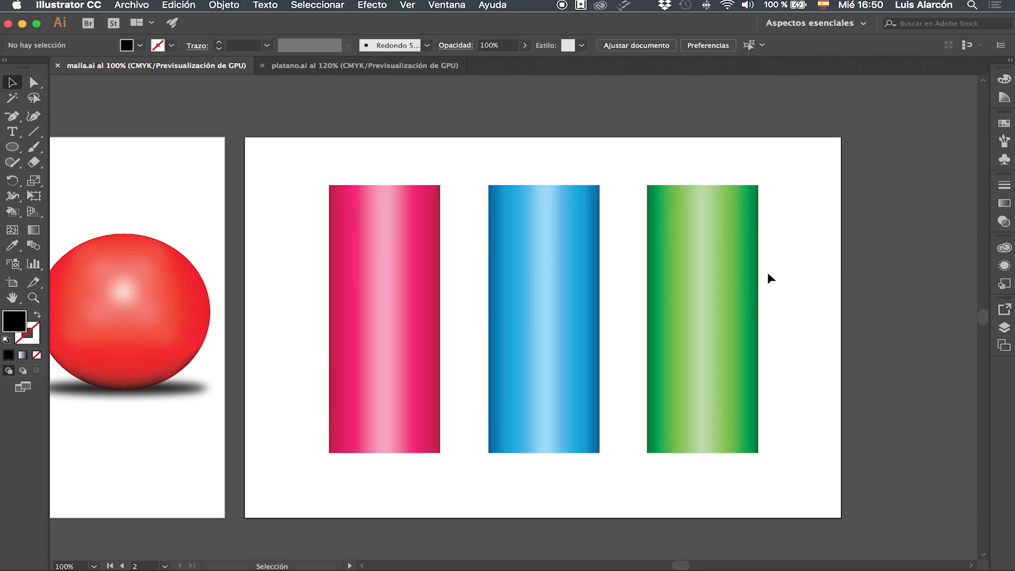
{"action": "left_click", "coordinate": [715, 280]}
{"action": "left_click", "coordinate": [565, 273], "text": "shift"}
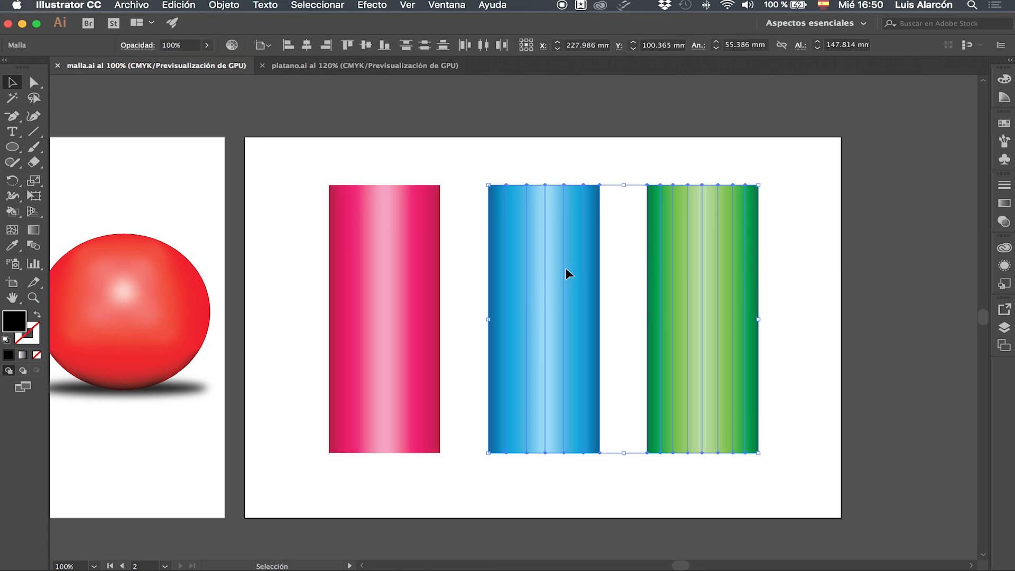
{"action": "left_click", "coordinate": [383, 266], "text": "shift"}
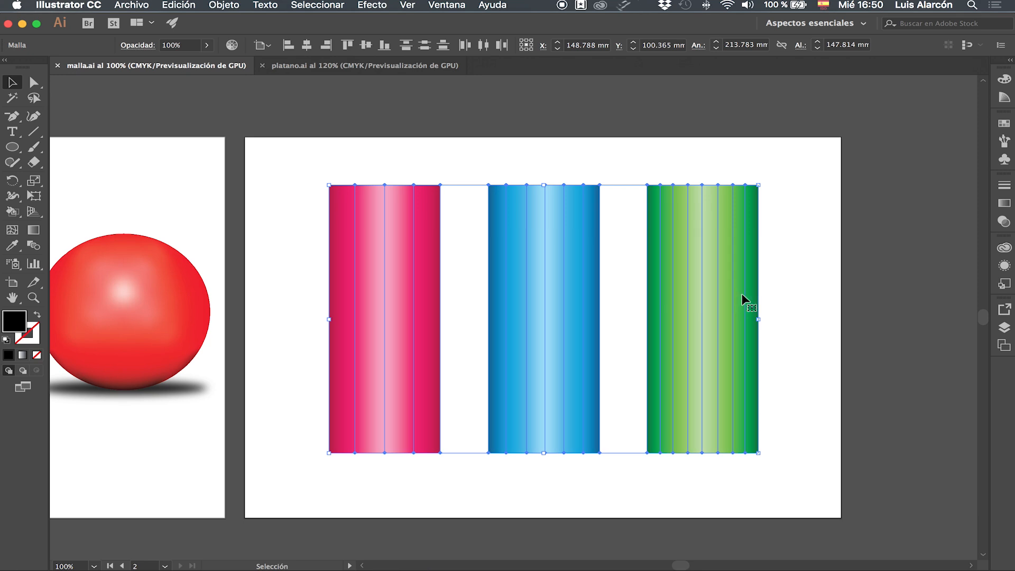
{"action": "left_click", "coordinate": [809, 416]}
{"action": "left_click_drag", "start_coordinate": [623, 484], "coordinate": [647, 483]}
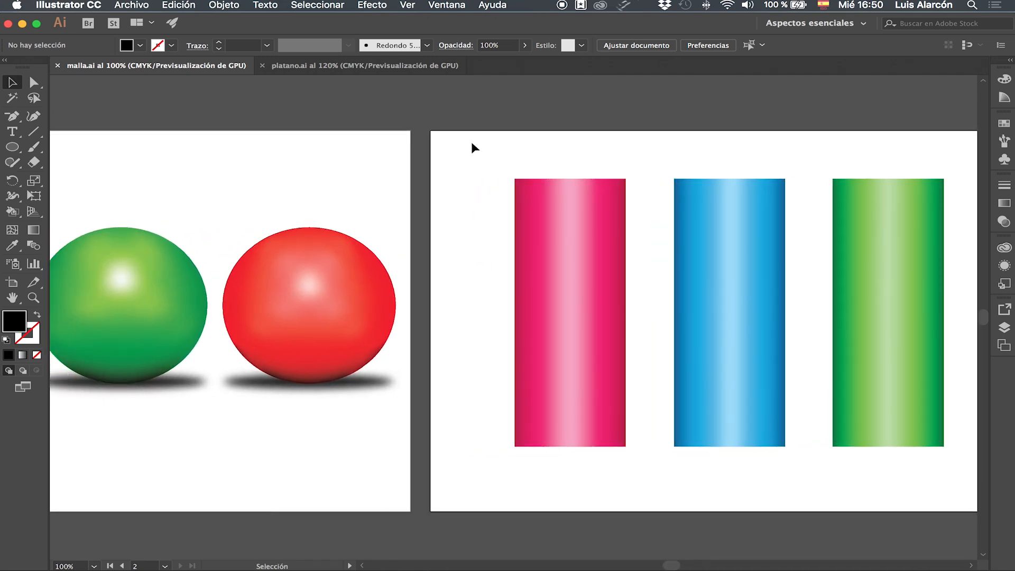
Step: Switch to the platano.ai document and select the banana's body to examine its mesh
{"action": "left_click", "coordinate": [374, 65]}
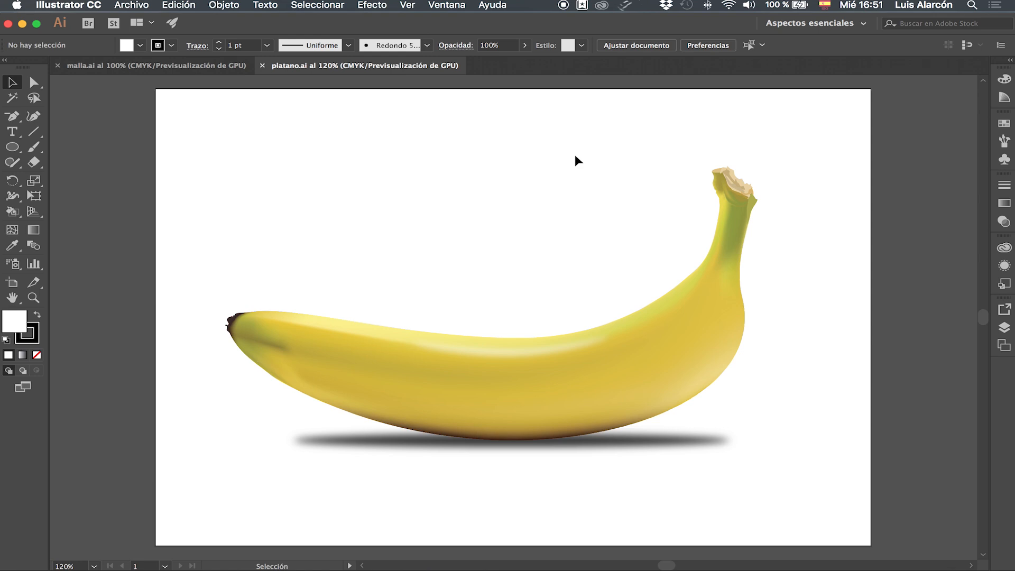
{"action": "left_click", "coordinate": [687, 337]}
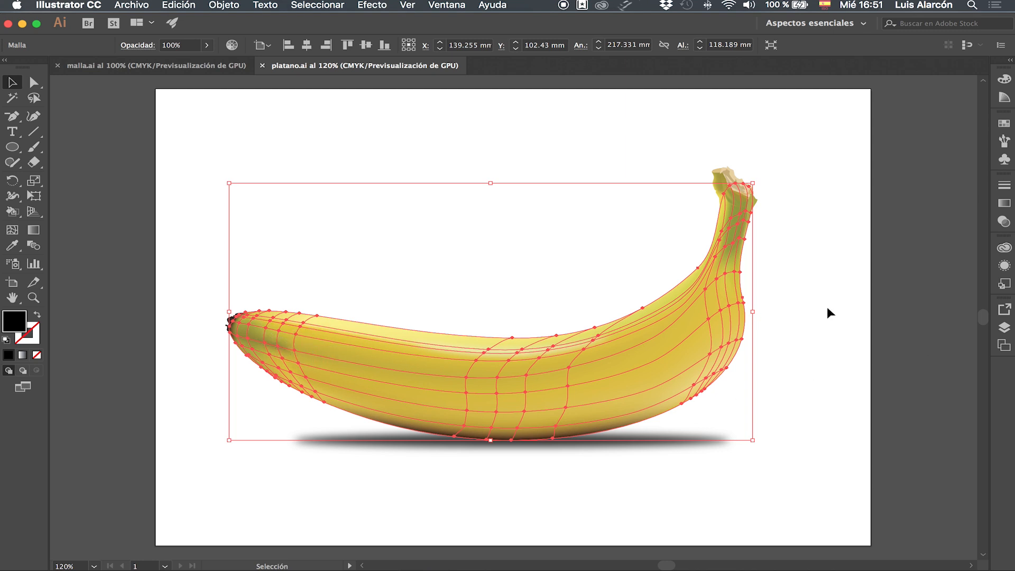
{"action": "left_click", "coordinate": [790, 301]}
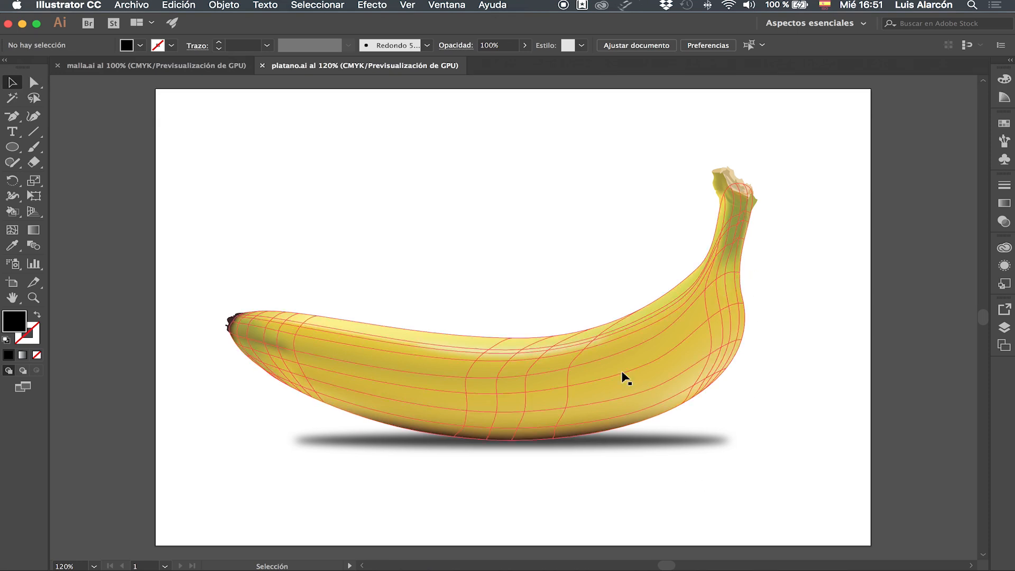
Step: Close both open documents and create a new landscape A4 document of 297 x 210 mm in CMYK colour
{"action": "left_click", "coordinate": [263, 66]}
{"action": "left_click", "coordinate": [57, 65]}
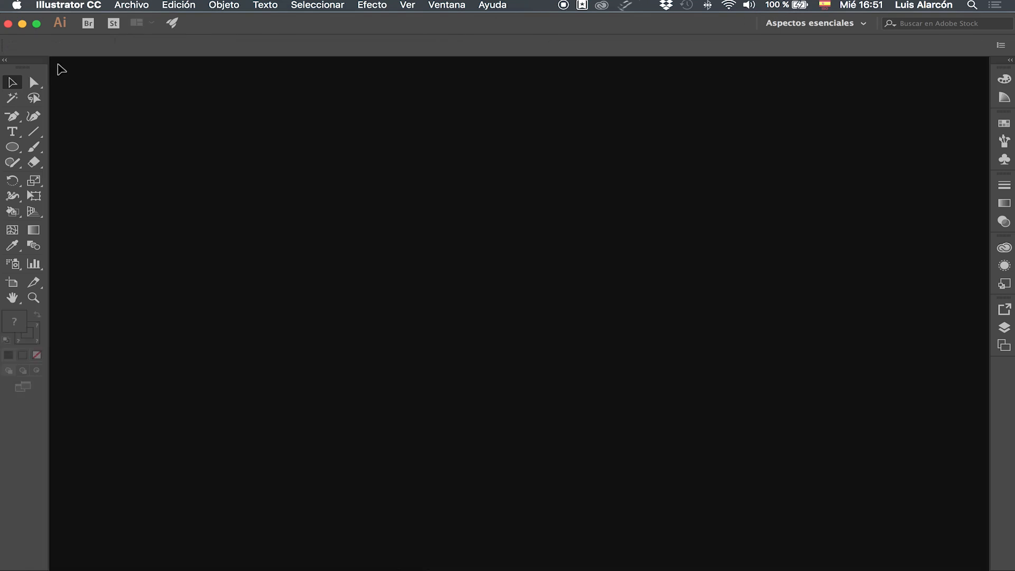
{"action": "left_click", "coordinate": [135, 6]}
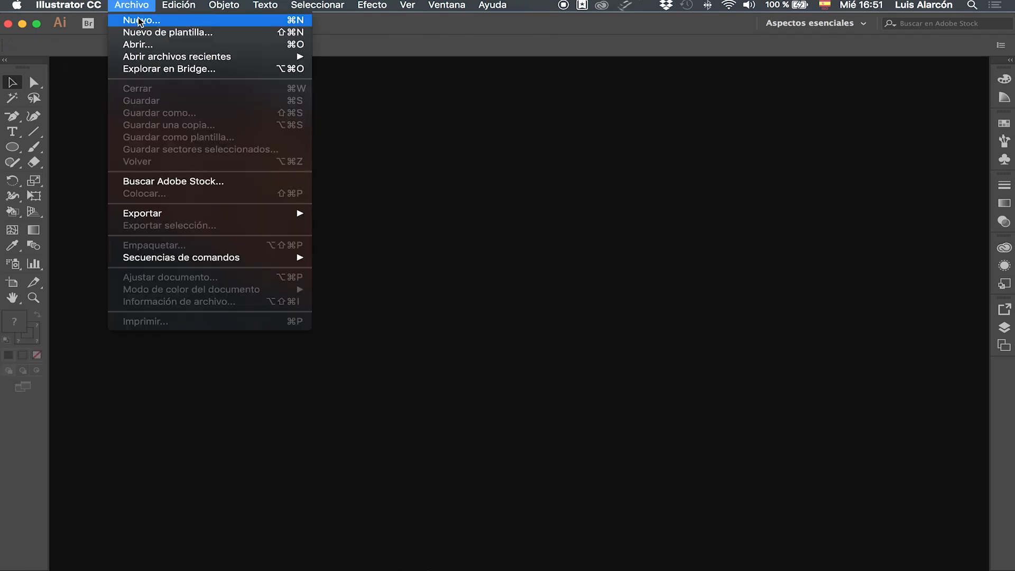
{"action": "left_click", "coordinate": [141, 20]}
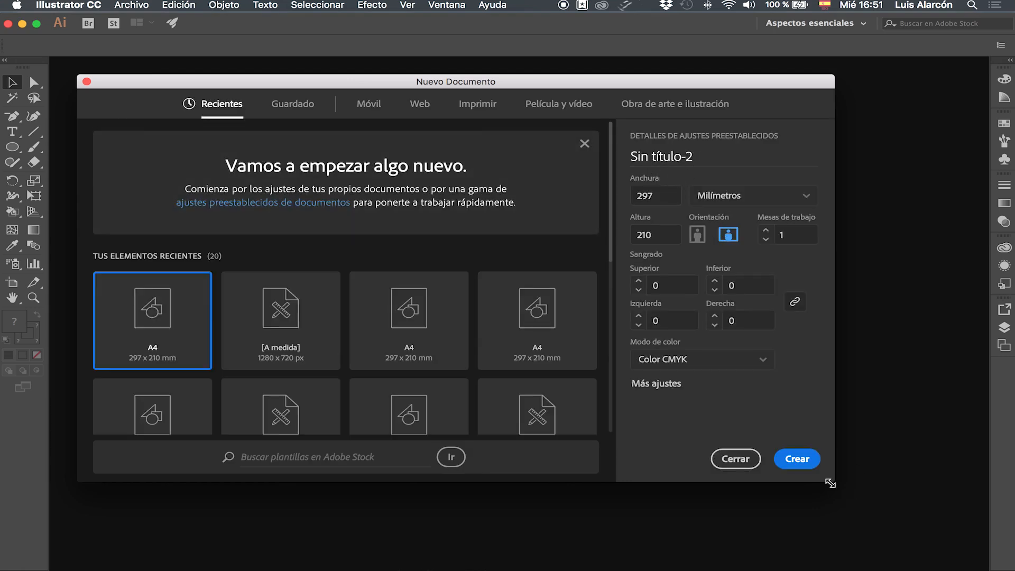
{"action": "left_click", "coordinate": [793, 460]}
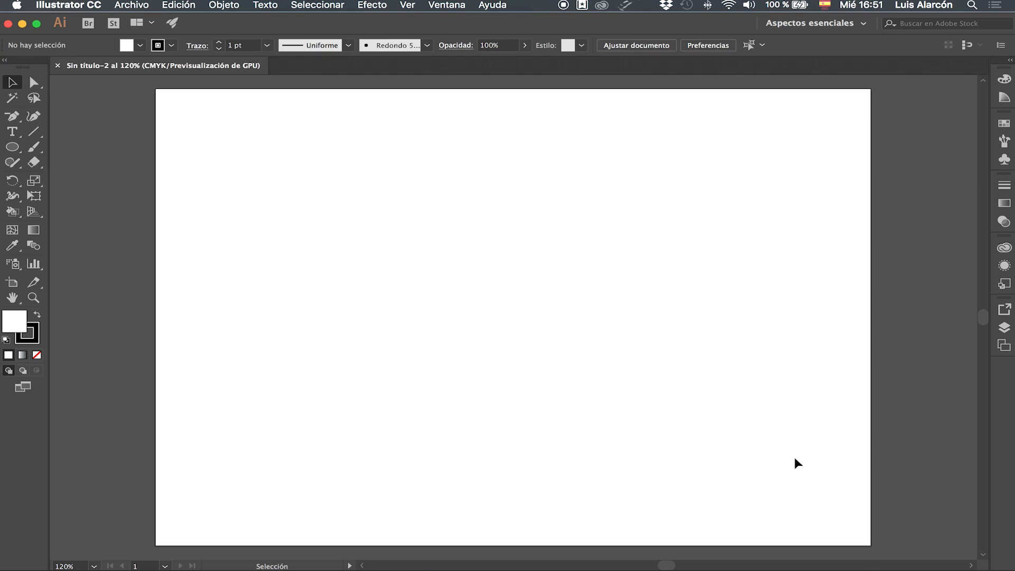
Step: Draw a large ellipse on the blank artboard and position it in the lower left part of the page
{"action": "left_click", "coordinate": [12, 149]}
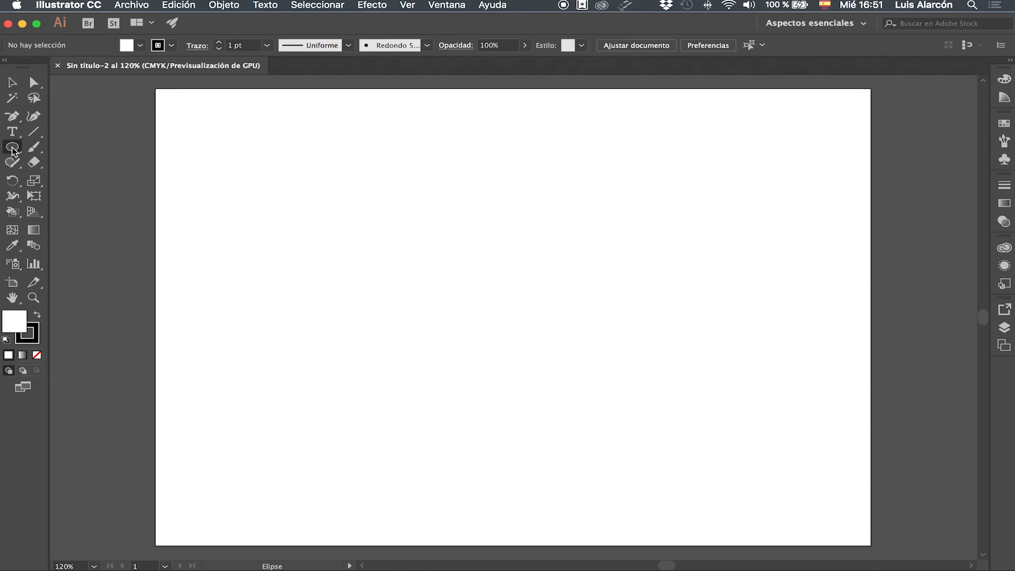
{"action": "mouse_move", "coordinate": [191, 164]}
{"action": "left_mouse_down"}
{"action": "mouse_move", "coordinate": [398, 356]}
{"action": "mouse_move", "coordinate": [458, 390]}
{"action": "mouse_move", "coordinate": [449, 396]}
{"action": "left_mouse_up"}
{"action": "left_click", "coordinate": [18, 81]}
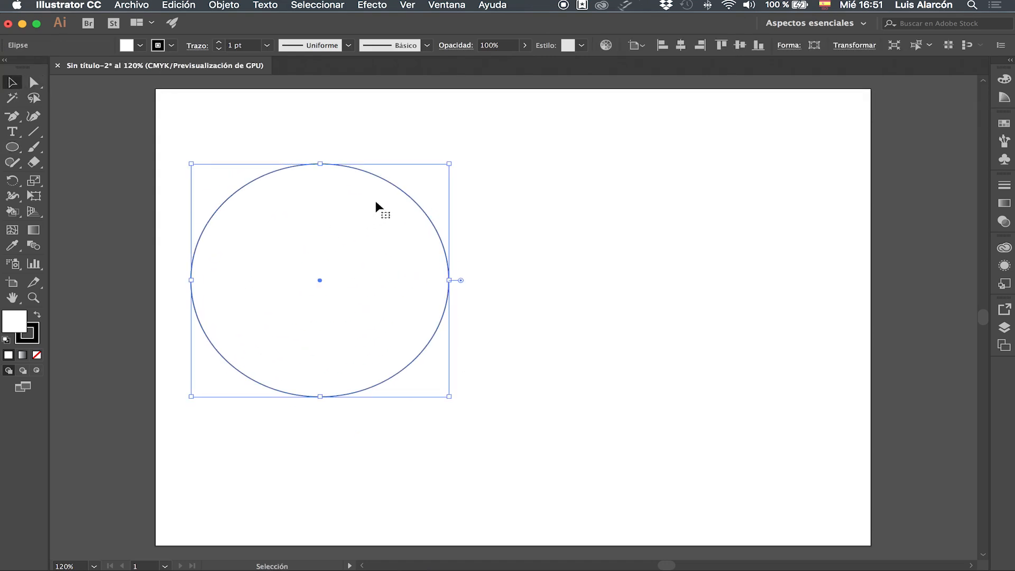
{"action": "left_click_drag", "start_coordinate": [402, 188], "coordinate": [449, 278]}
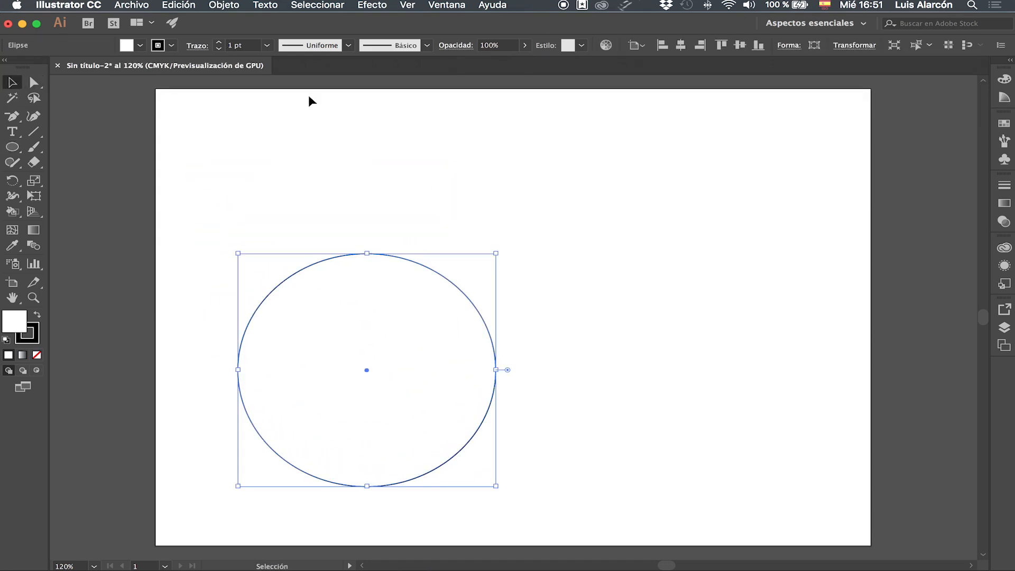
Step: Fill the ellipse with light green and remove its stroke
{"action": "left_click", "coordinate": [142, 45]}
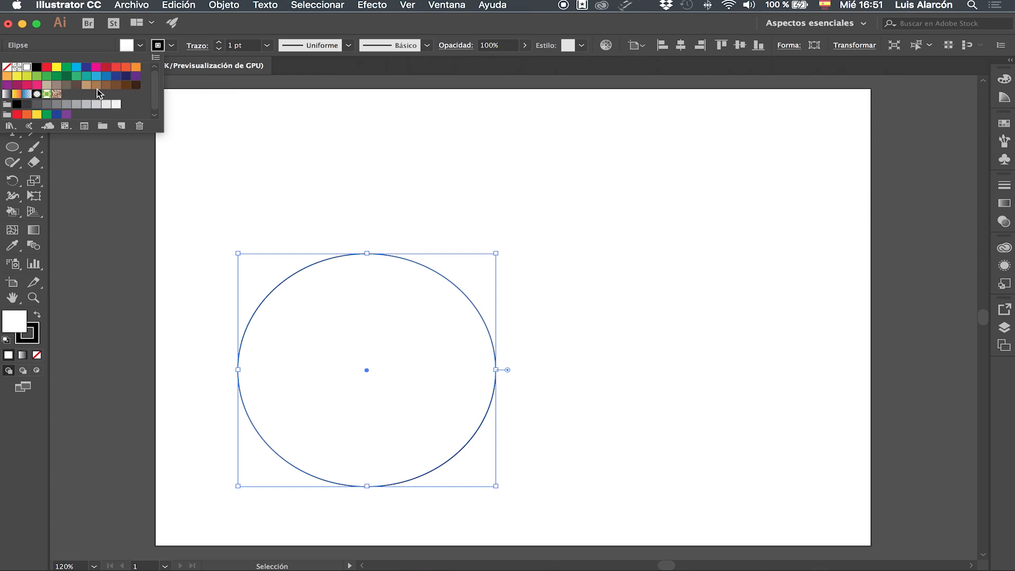
{"action": "left_click", "coordinate": [37, 76]}
{"action": "left_click", "coordinate": [310, 136]}
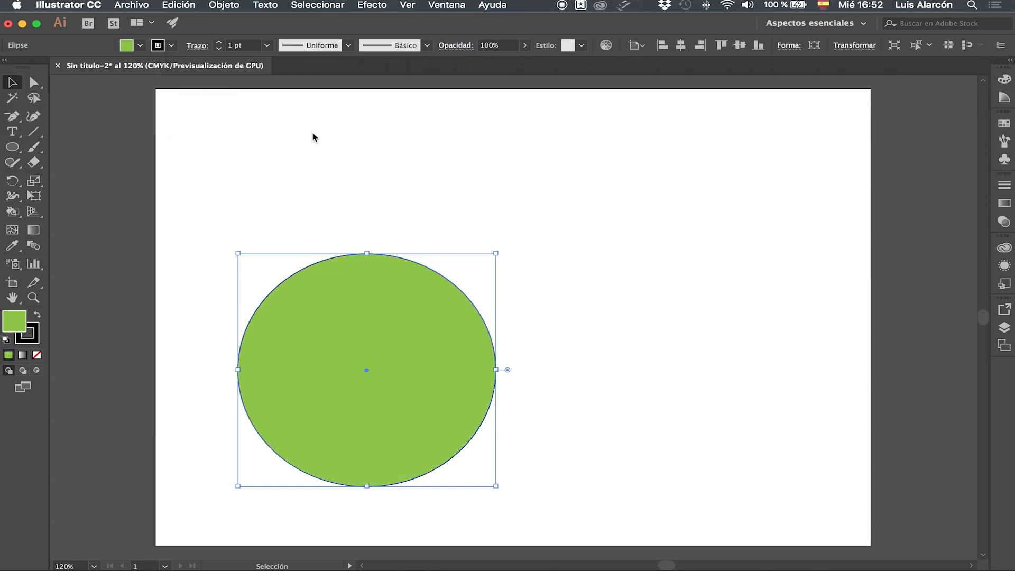
{"action": "left_click", "coordinate": [172, 45]}
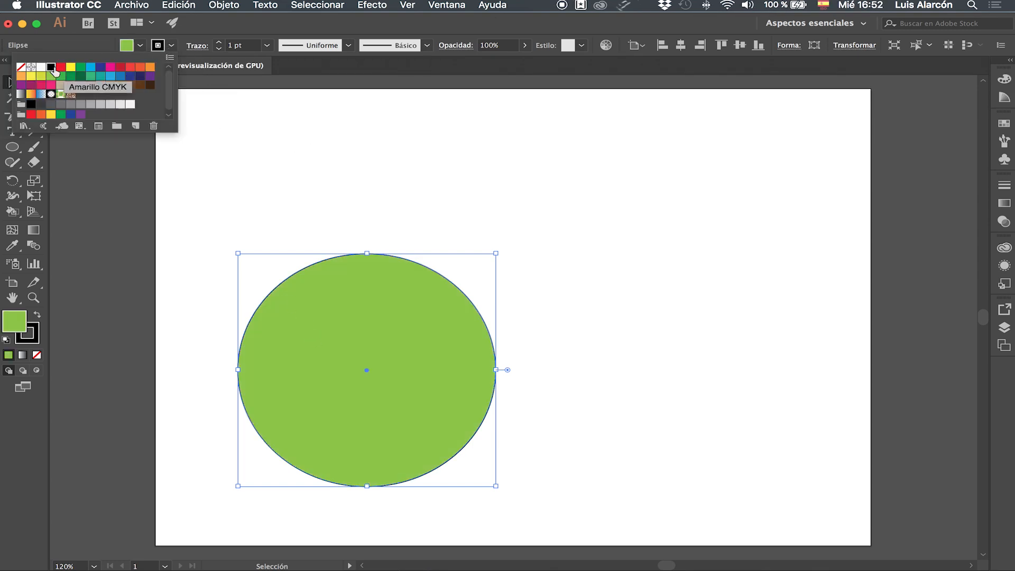
{"action": "left_click", "coordinate": [20, 71]}
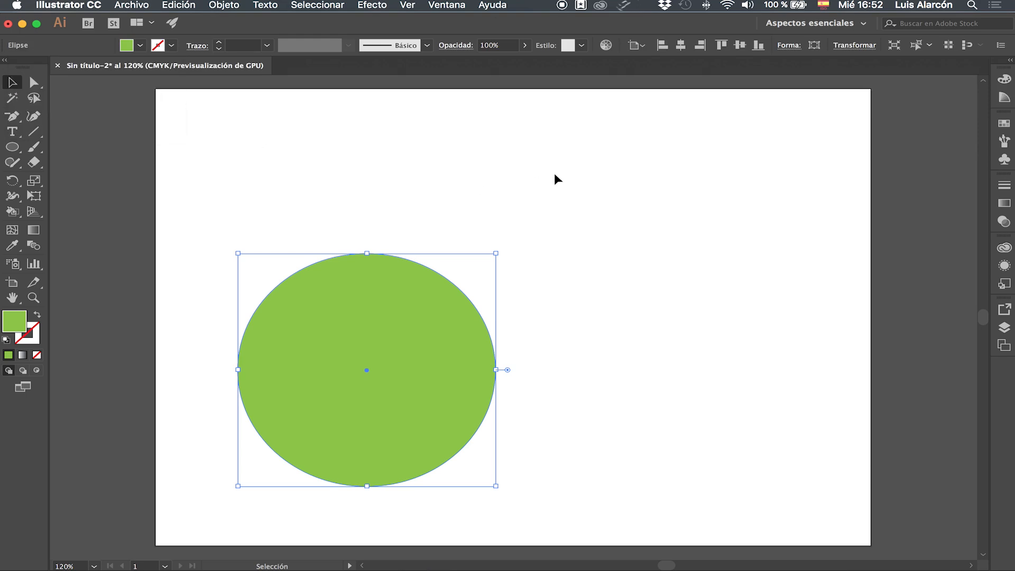
{"action": "left_click", "coordinate": [554, 174]}
Step: Draw a tall magenta-filled rectangle in the artboard's right part and shift it slightly down and to the right
{"action": "left_click_drag", "start_coordinate": [12, 147], "coordinate": [77, 150]}
{"action": "left_click_drag", "start_coordinate": [604, 96], "coordinate": [781, 500]}
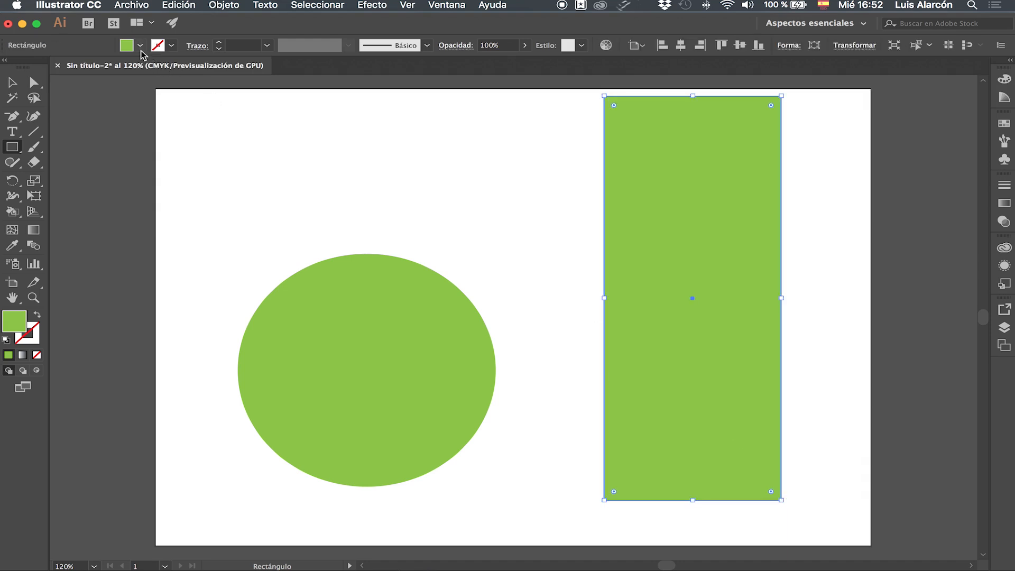
{"action": "left_click", "coordinate": [140, 46]}
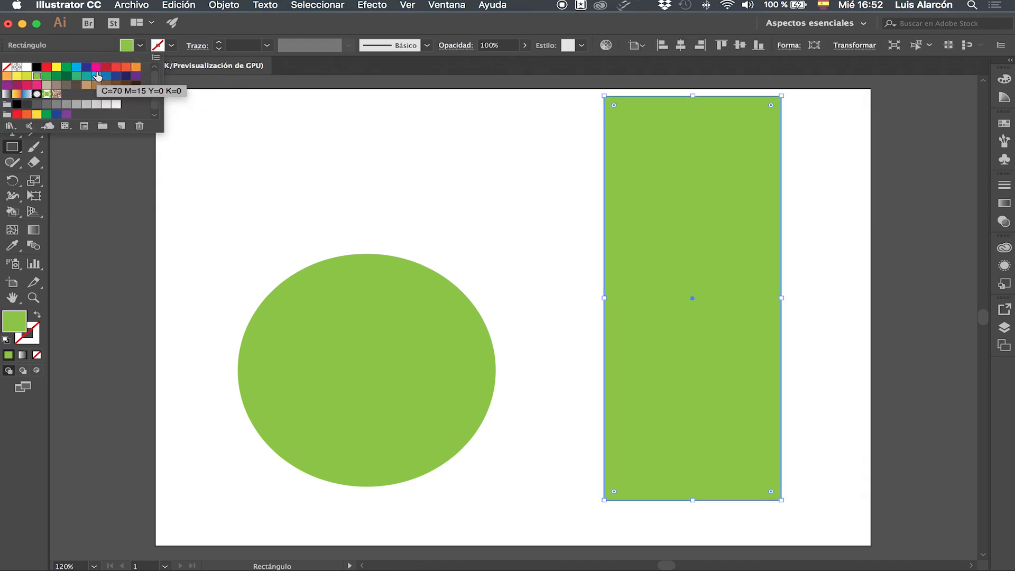
{"action": "left_click", "coordinate": [96, 68]}
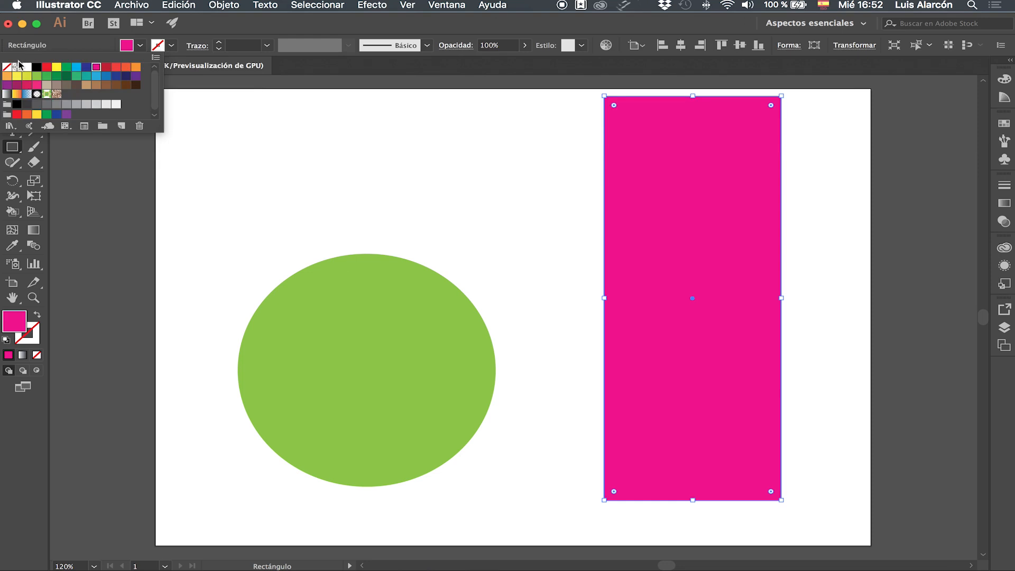
{"action": "key", "text": "Escape"}
{"action": "key", "text": "v"}
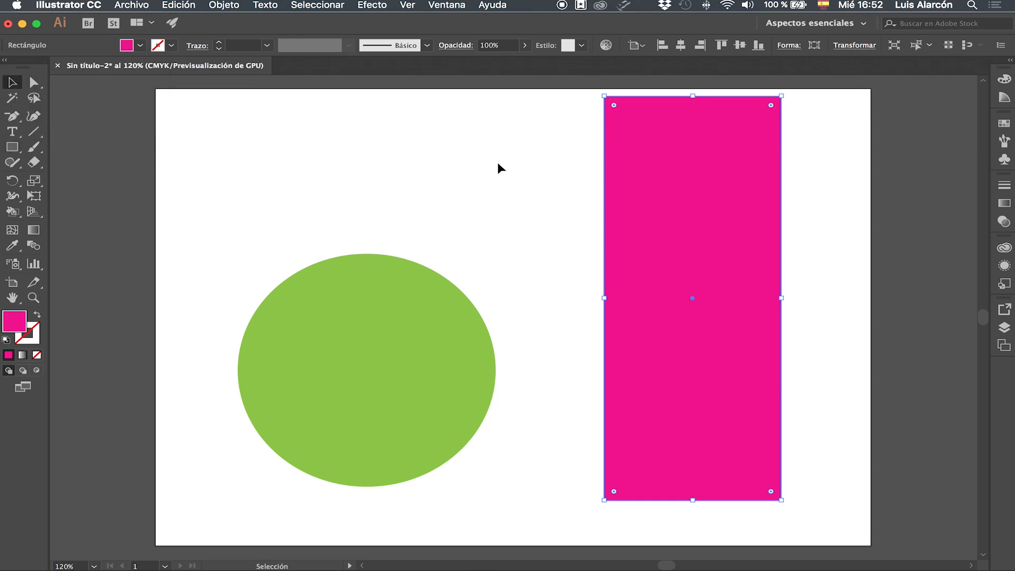
{"action": "left_click_drag", "start_coordinate": [664, 179], "coordinate": [673, 192]}
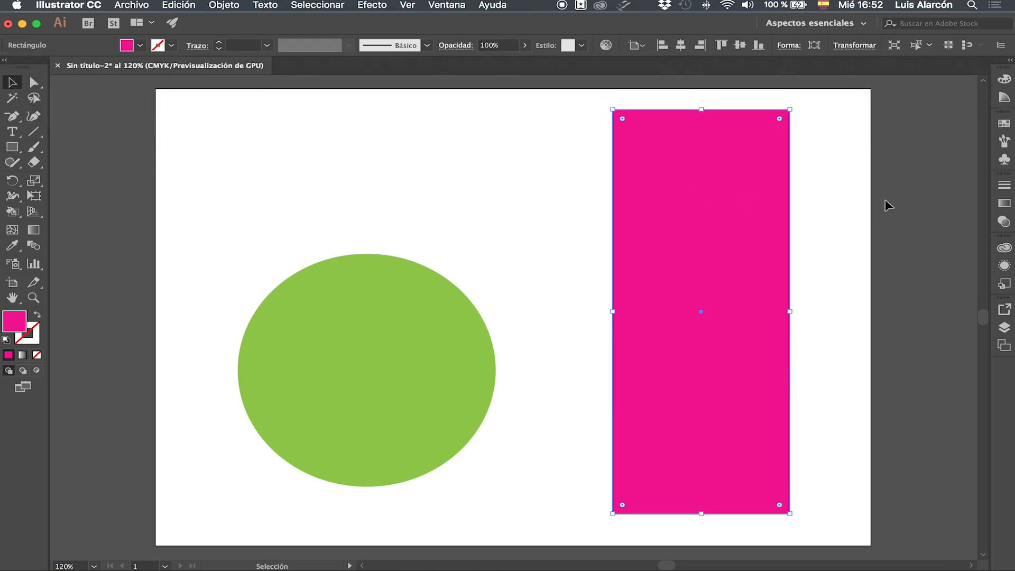
{"action": "left_click", "coordinate": [873, 203]}
Step: Add a mesh point at the green ellipse's centre with the Mesh tool and move that point slightly down and to the left
{"action": "left_click", "coordinate": [337, 380]}
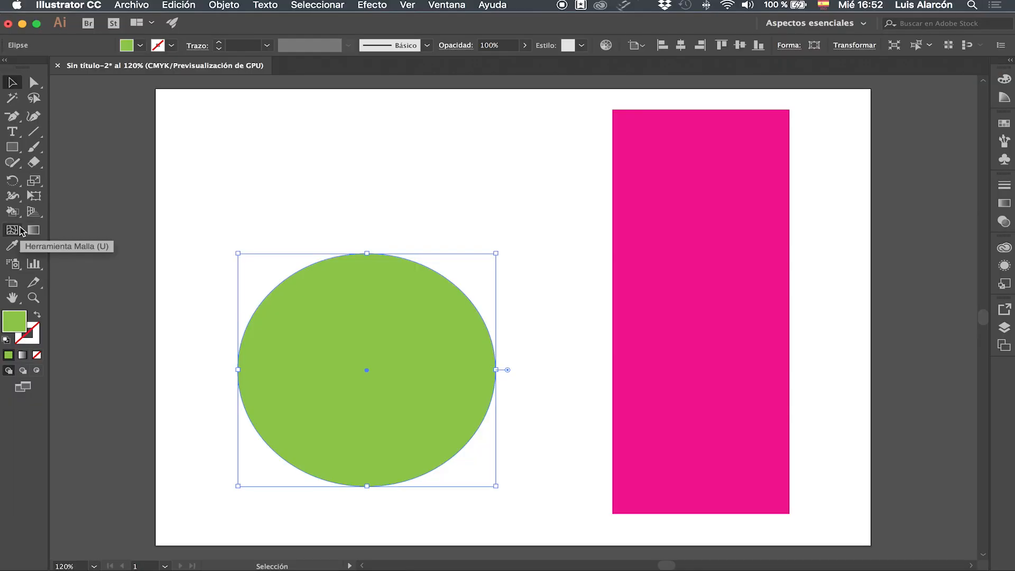
{"action": "left_click", "coordinate": [48, 222]}
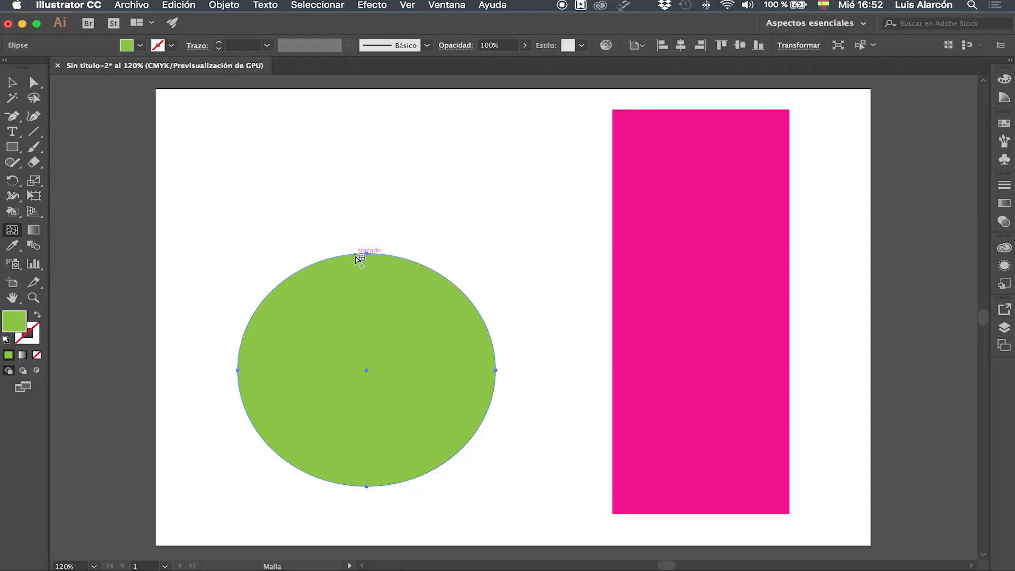
{"action": "key", "text": "super+plus"}
{"action": "key", "text": "super+plus"}
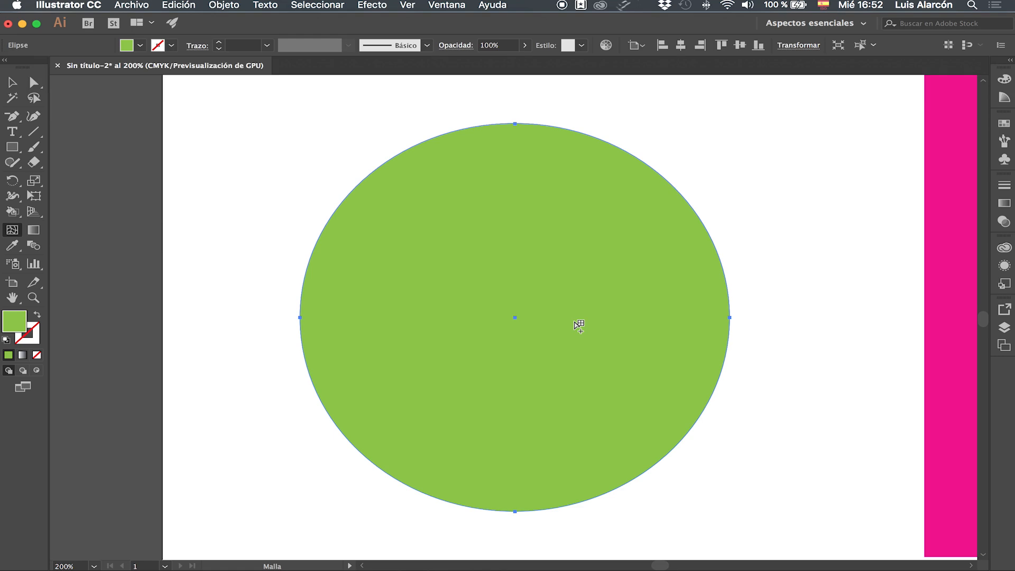
{"action": "left_click", "coordinate": [515, 318]}
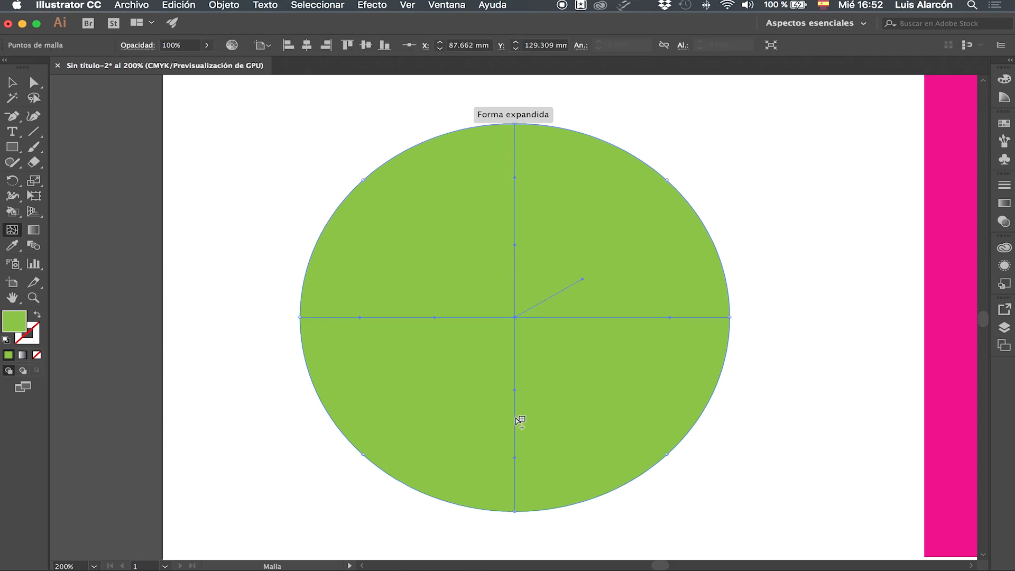
{"action": "left_click", "coordinate": [33, 82]}
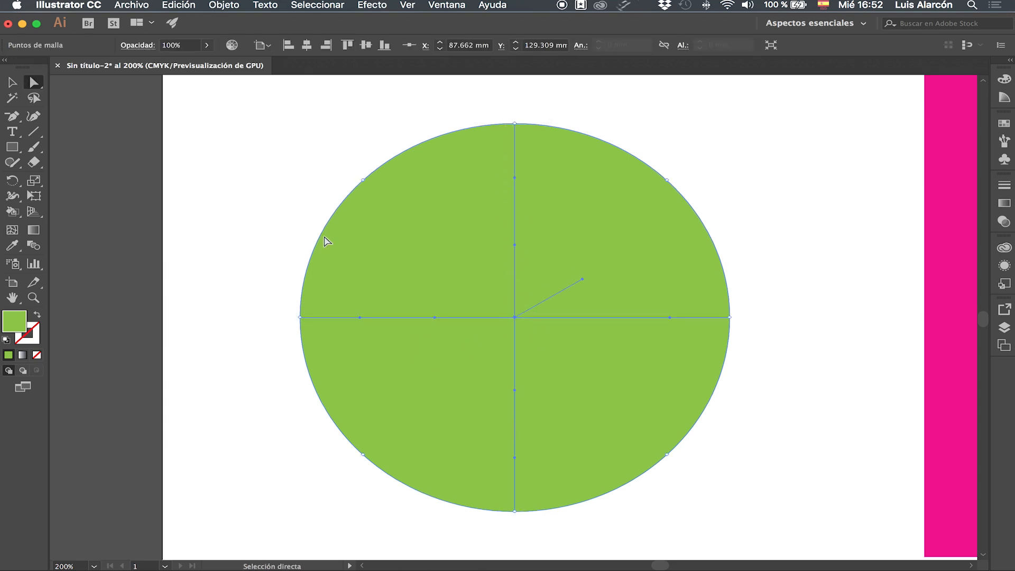
{"action": "left_click_drag", "start_coordinate": [514, 318], "coordinate": [501, 344]}
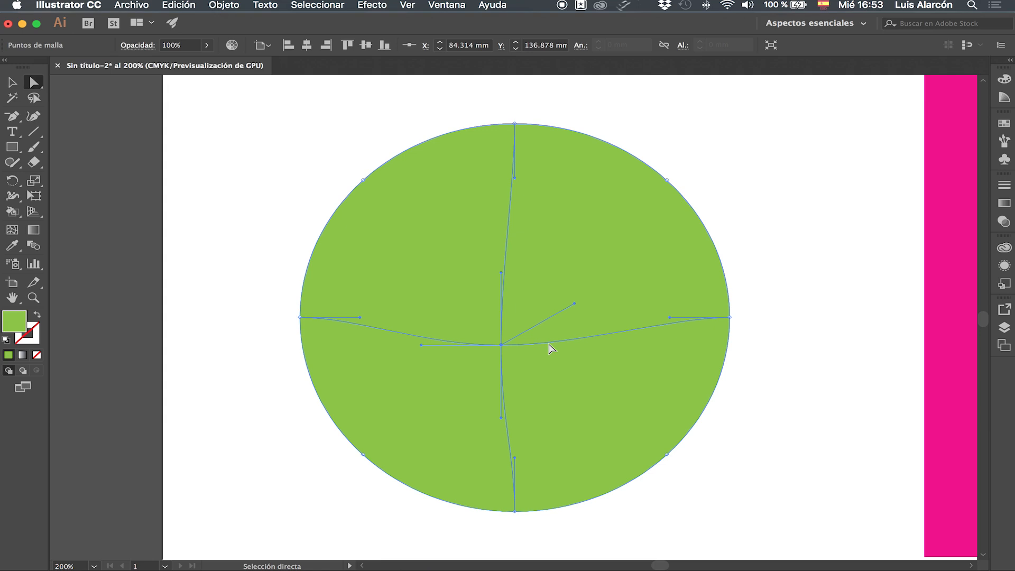
Step: Bend the mesh lines with the central point's direction handles and try adding another mesh point above it
{"action": "left_click_drag", "start_coordinate": [502, 273], "coordinate": [478, 274]}
{"action": "left_click_drag", "start_coordinate": [581, 317], "coordinate": [583, 275]}
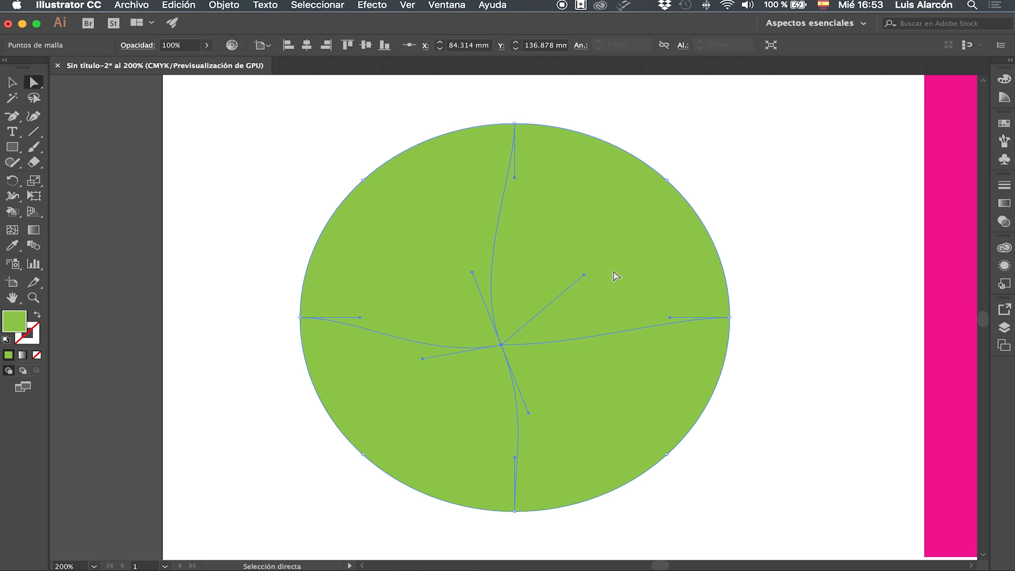
{"action": "left_click", "coordinate": [12, 231]}
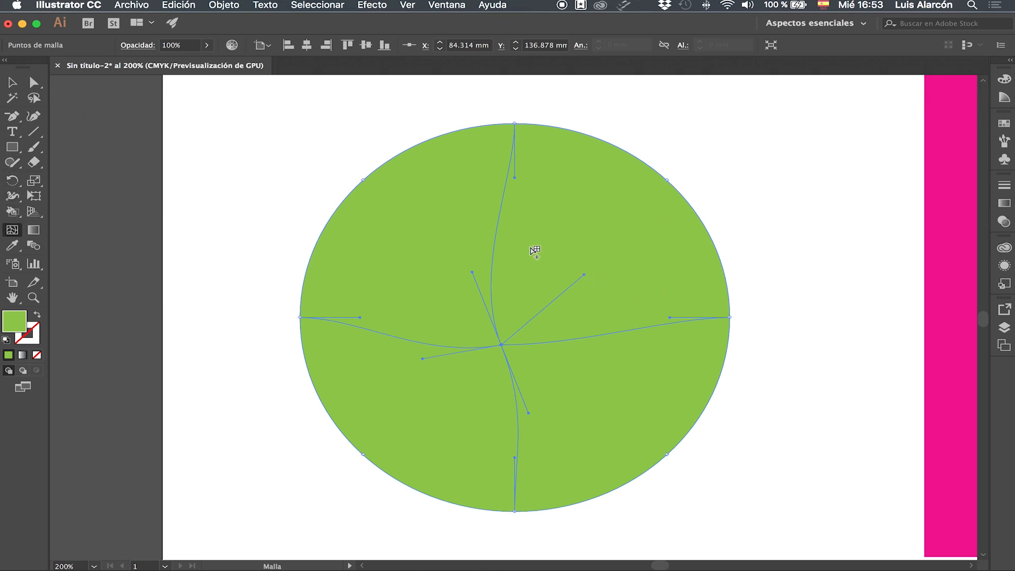
{"action": "left_click", "coordinate": [501, 236], "text": "alt"}
Step: Undo the mesh edits back to the plain green ellipse
{"action": "key", "text": "super+z"}
{"action": "key", "text": "super+z"}
{"action": "key", "text": "super+z"}
{"action": "key", "text": "super+z"}
{"action": "key", "text": "super+z"}
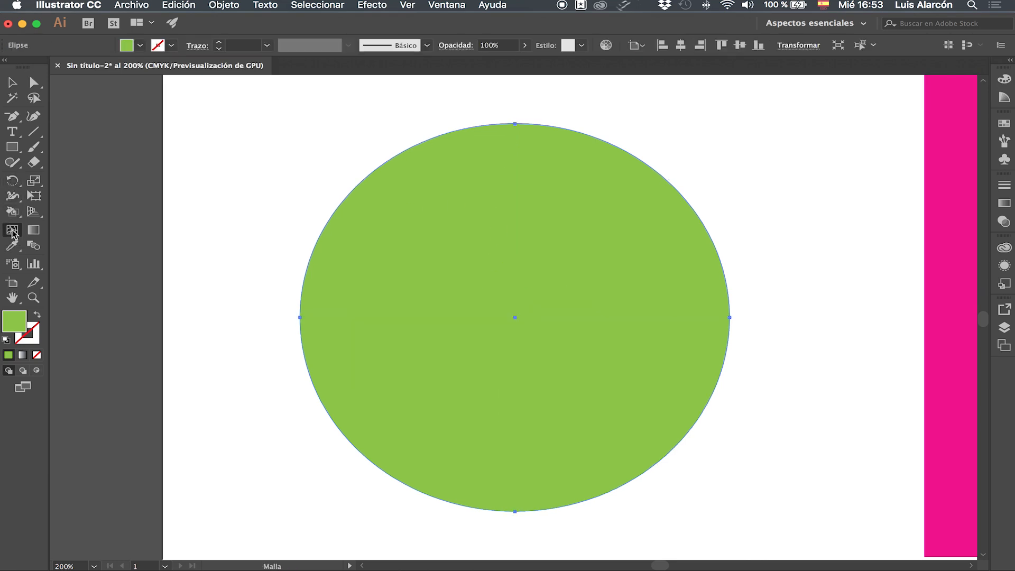
Step: Add a mesh point at the ellipse's centre and two more on each side along its horizontal mesh line
{"action": "left_click", "coordinate": [514, 317]}
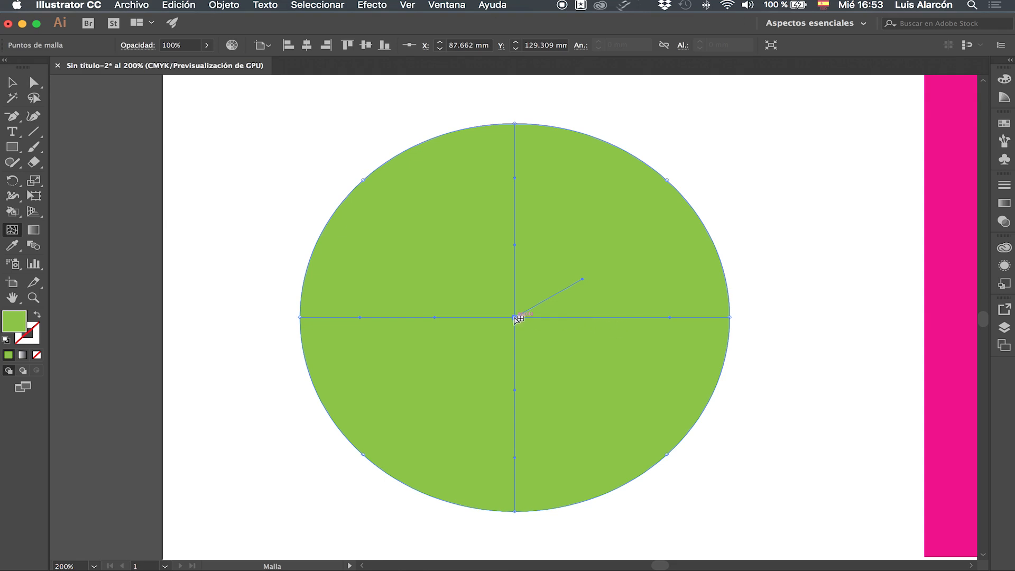
{"action": "left_click", "coordinate": [599, 318]}
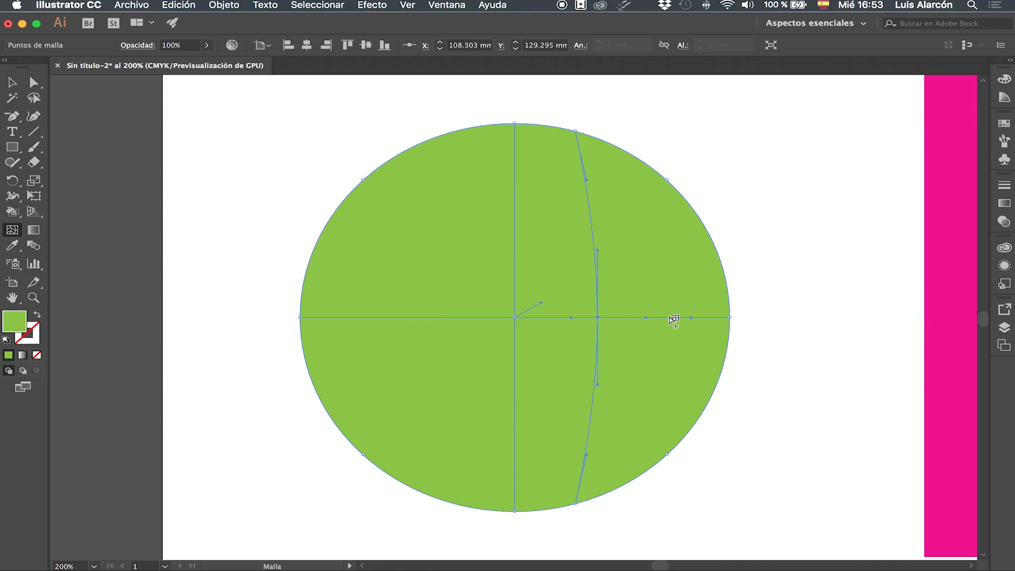
{"action": "left_click", "coordinate": [669, 317]}
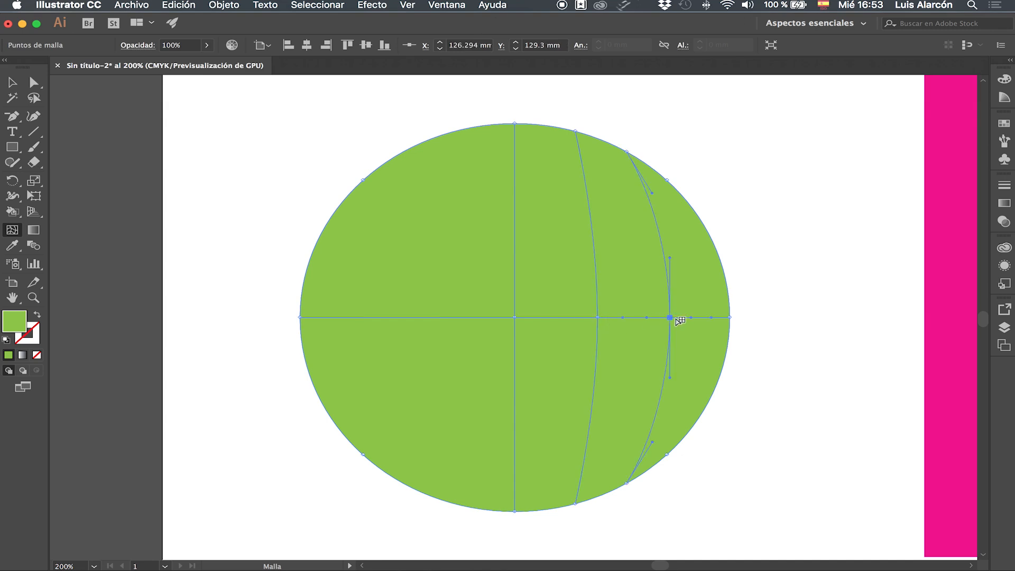
{"action": "left_click", "coordinate": [441, 317]}
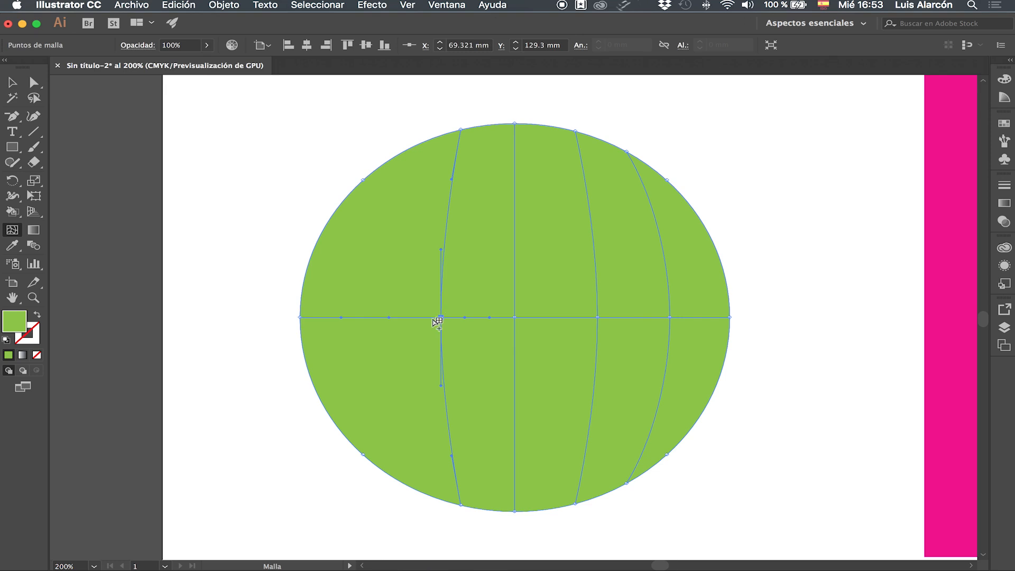
{"action": "left_click", "coordinate": [360, 318]}
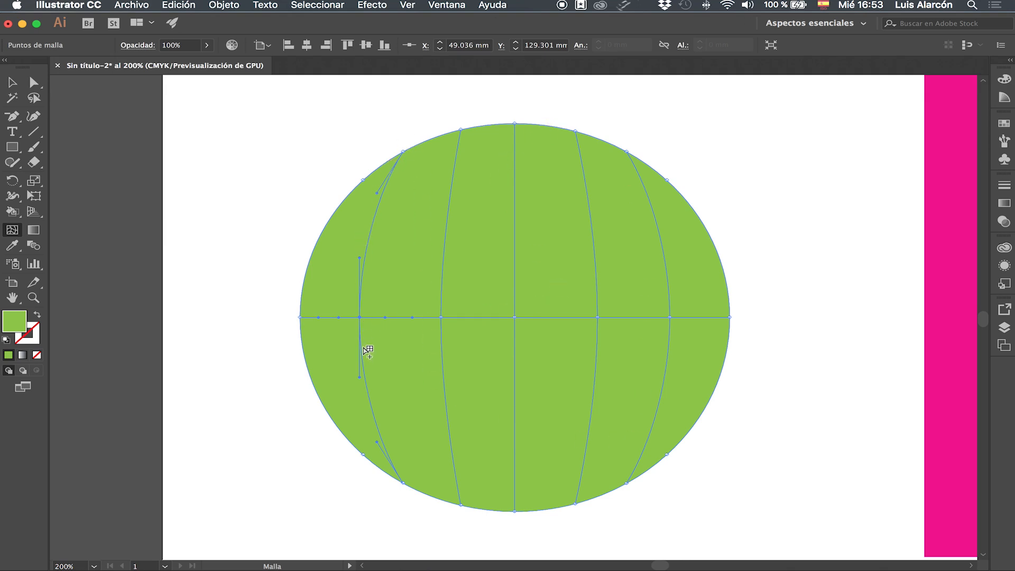
Step: Add four mesh points along the ellipse's vertical centre line, two above and two below the horizontal mesh line
{"action": "left_click", "coordinate": [517, 254]}
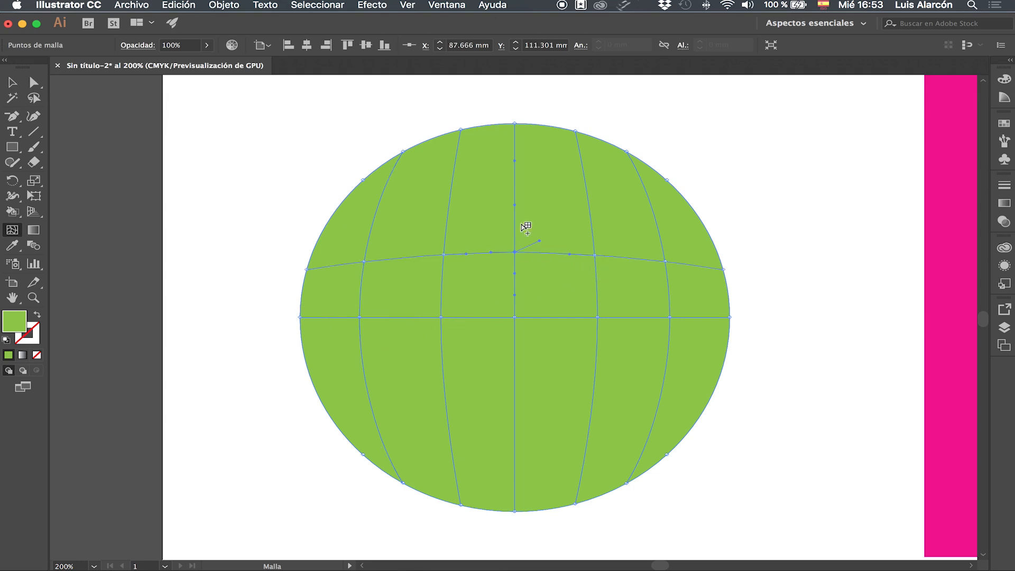
{"action": "left_click", "coordinate": [517, 183]}
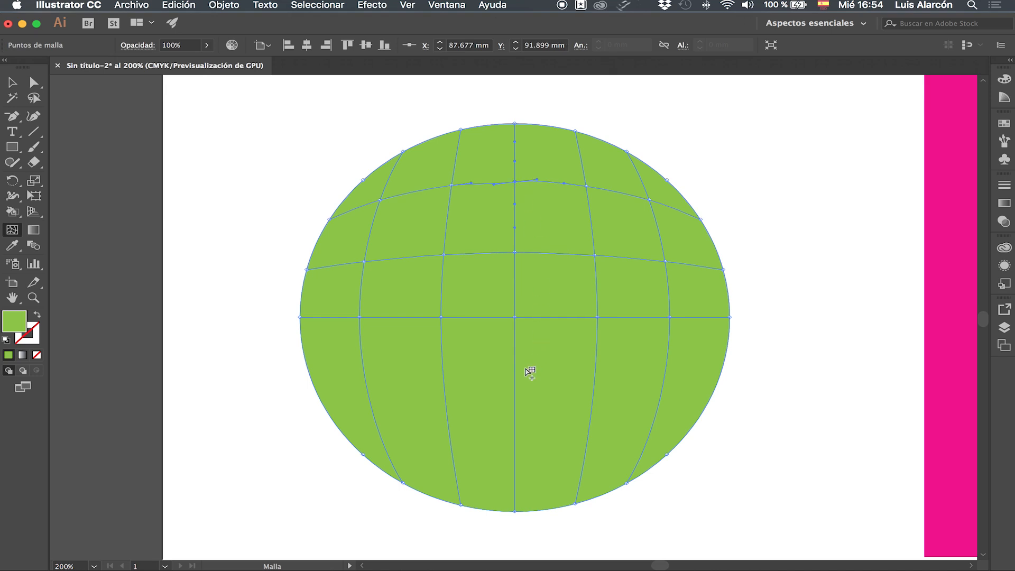
{"action": "left_click", "coordinate": [516, 386]}
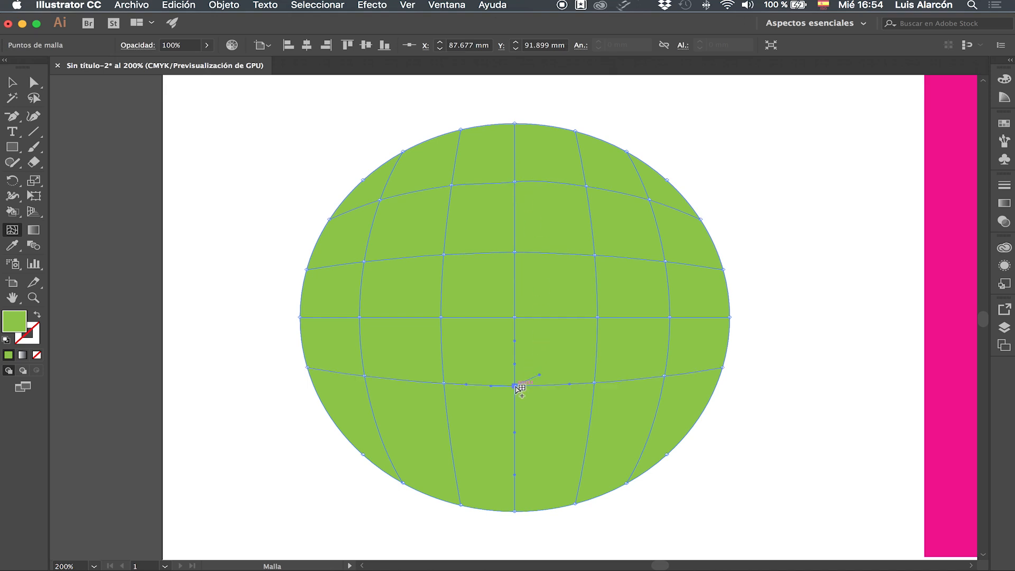
{"action": "left_click", "coordinate": [515, 451]}
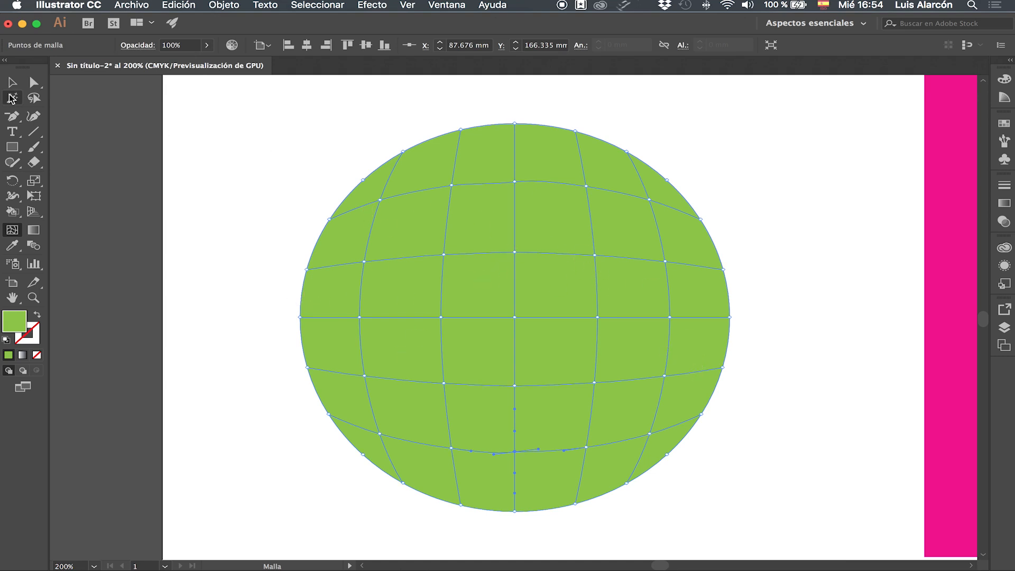
Step: Select the whole mesh ellipse and recolour it a slightly deeper green from an enlarged colour spectrum
{"action": "left_click", "coordinate": [11, 82]}
{"action": "left_click", "coordinate": [772, 149]}
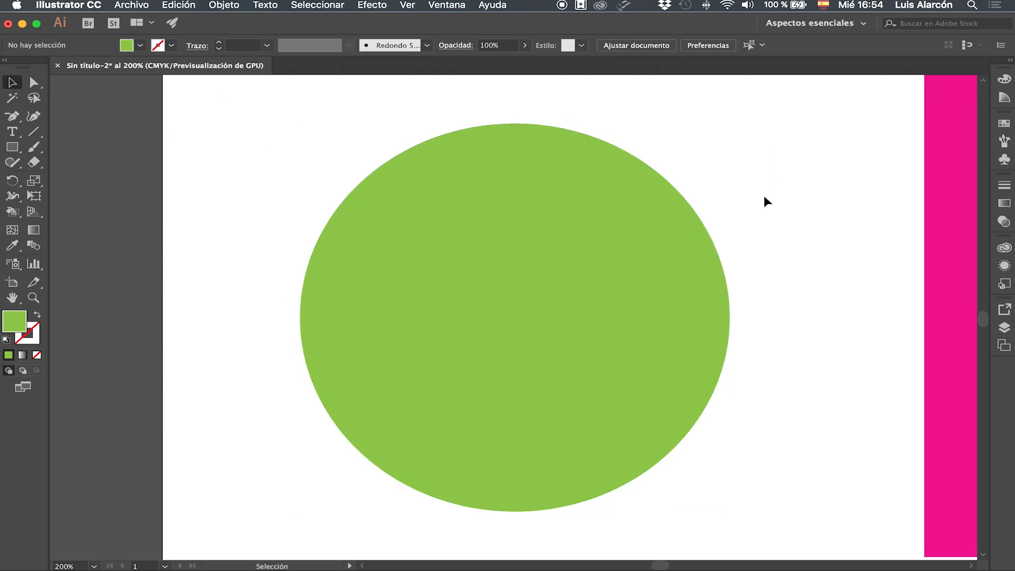
{"action": "left_click", "coordinate": [641, 233]}
{"action": "key", "text": "space"}
{"action": "left_click_drag", "start_coordinate": [725, 246], "coordinate": [602, 260]}
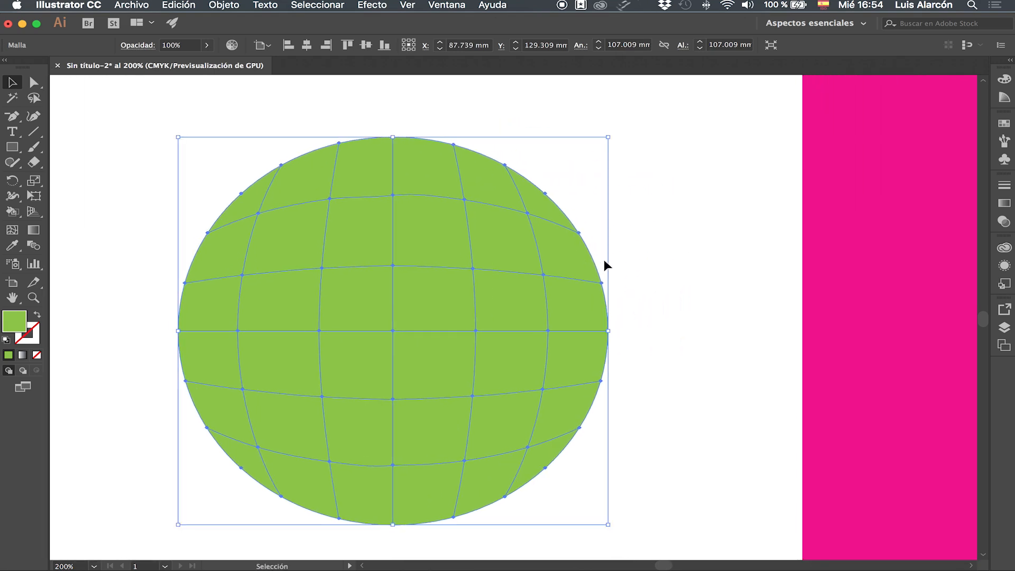
{"action": "left_click", "coordinate": [1008, 81]}
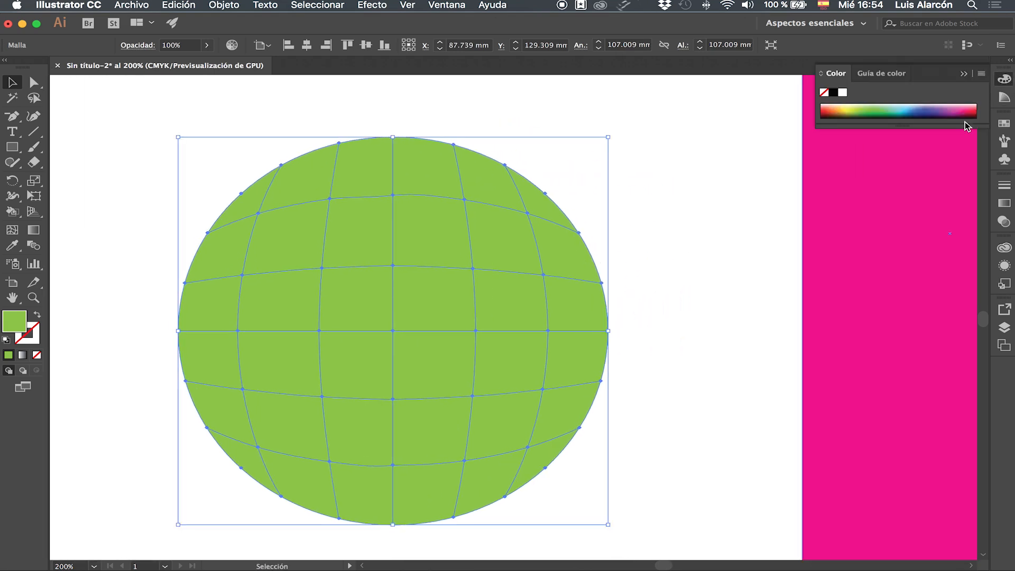
{"action": "left_click_drag", "start_coordinate": [922, 126], "coordinate": [921, 241]}
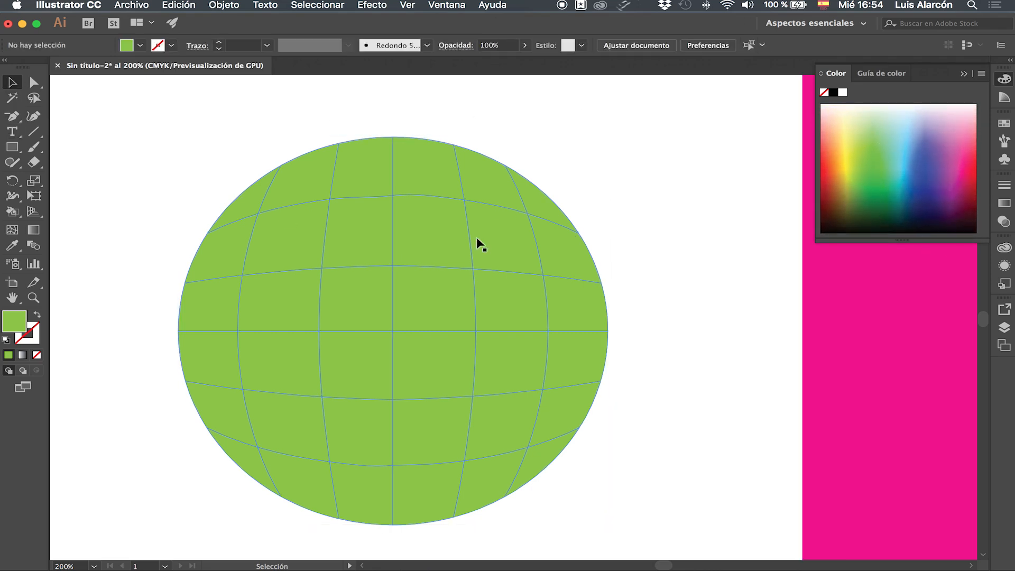
{"action": "left_click", "coordinate": [873, 164]}
{"action": "left_click", "coordinate": [873, 145]}
{"action": "left_click", "coordinate": [871, 138]}
{"action": "left_click", "coordinate": [872, 149]}
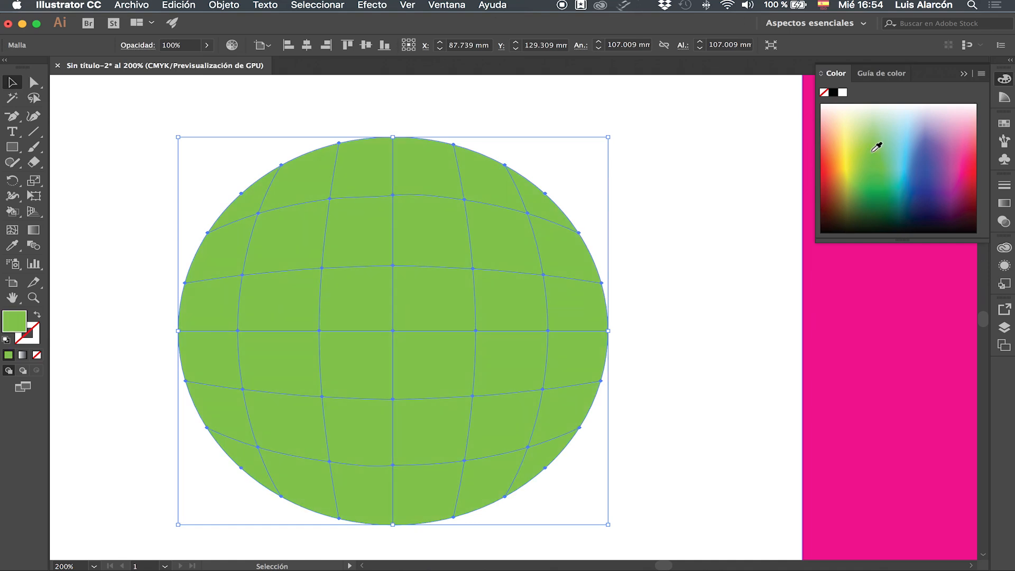
Step: Select only the mesh point directly above the ellipse's centre and colour it very pale green as a highlight
{"action": "left_click", "coordinate": [34, 83]}
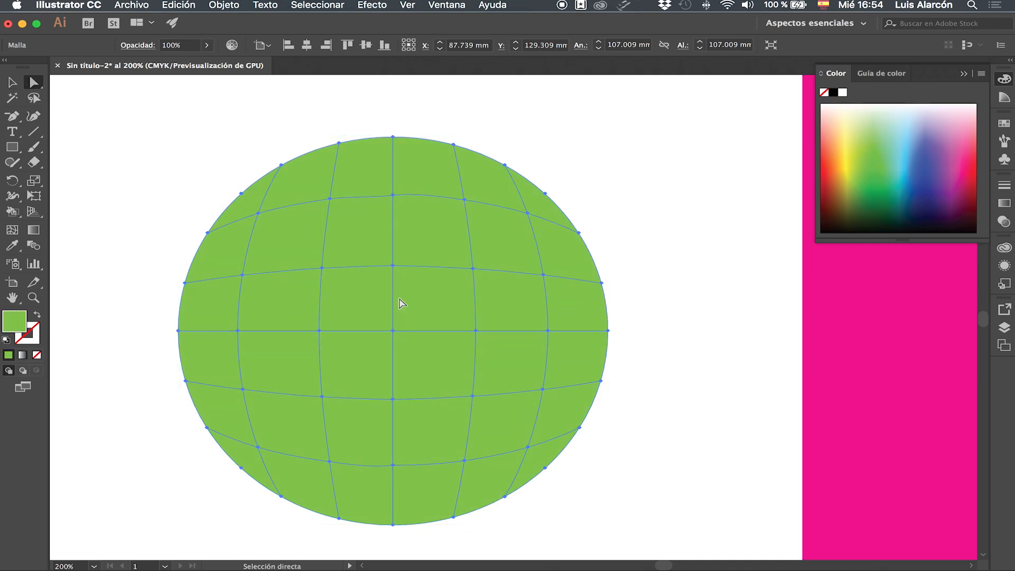
{"action": "left_click", "coordinate": [392, 265]}
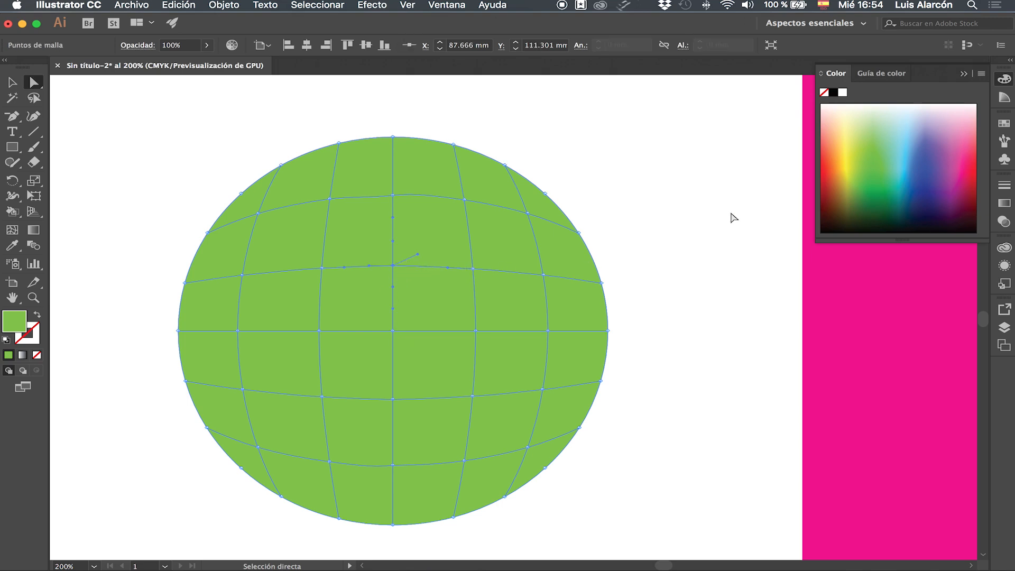
{"action": "left_click", "coordinate": [869, 119]}
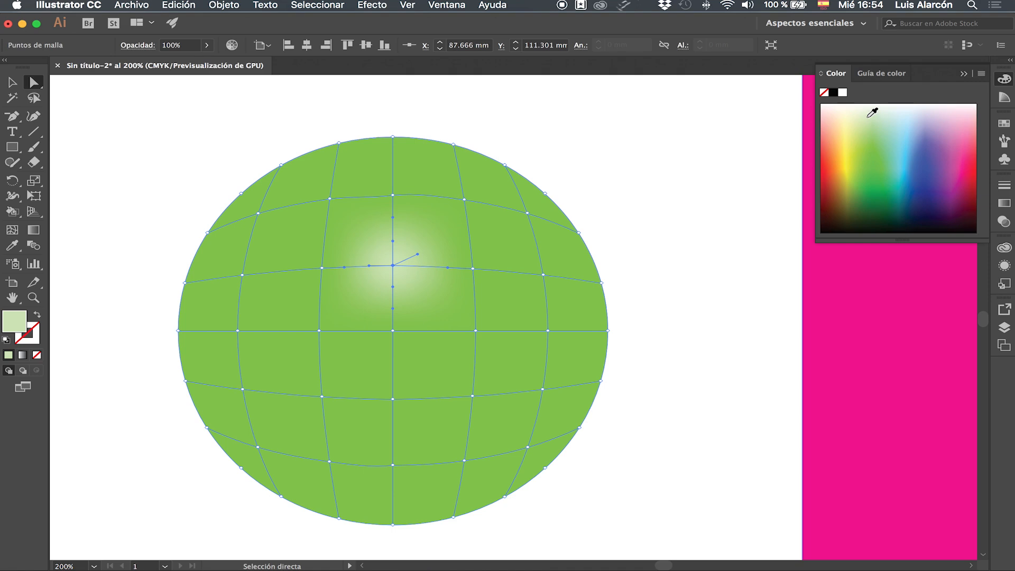
{"action": "left_click", "coordinate": [866, 106]}
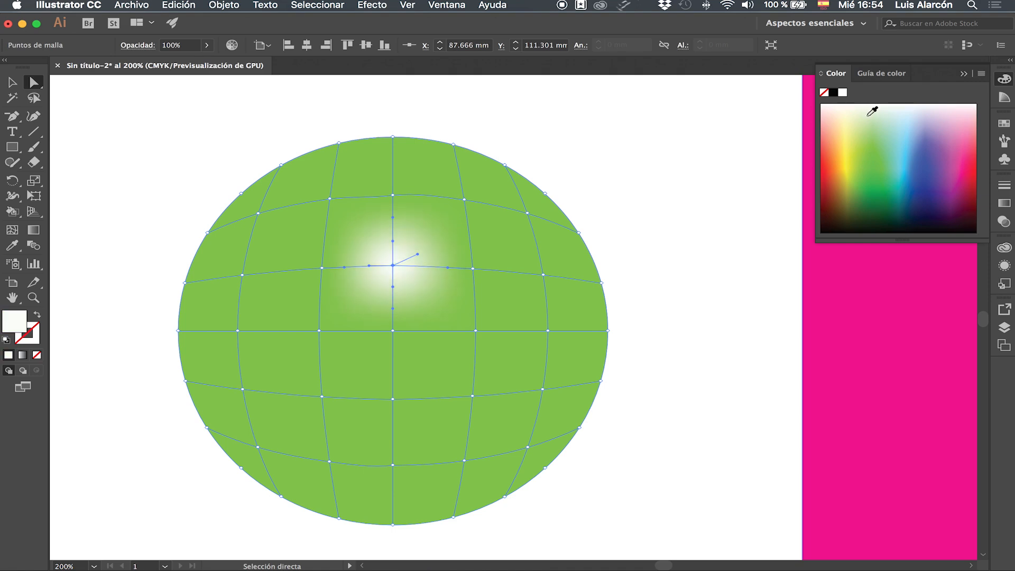
{"action": "left_click", "coordinate": [868, 117]}
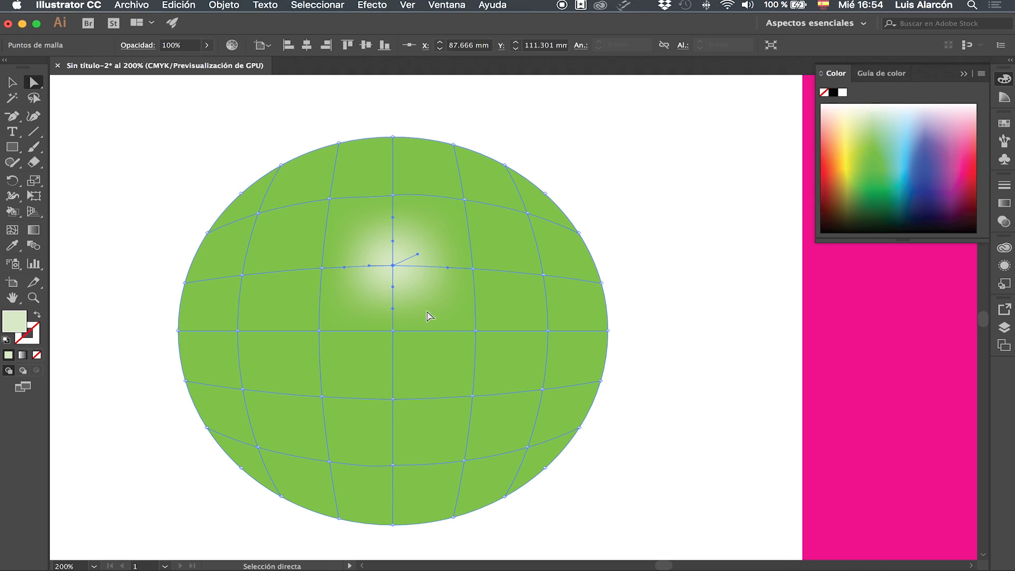
Step: Select mesh points surrounding the highlight together and colour them light green
{"action": "left_click", "coordinate": [329, 198]}
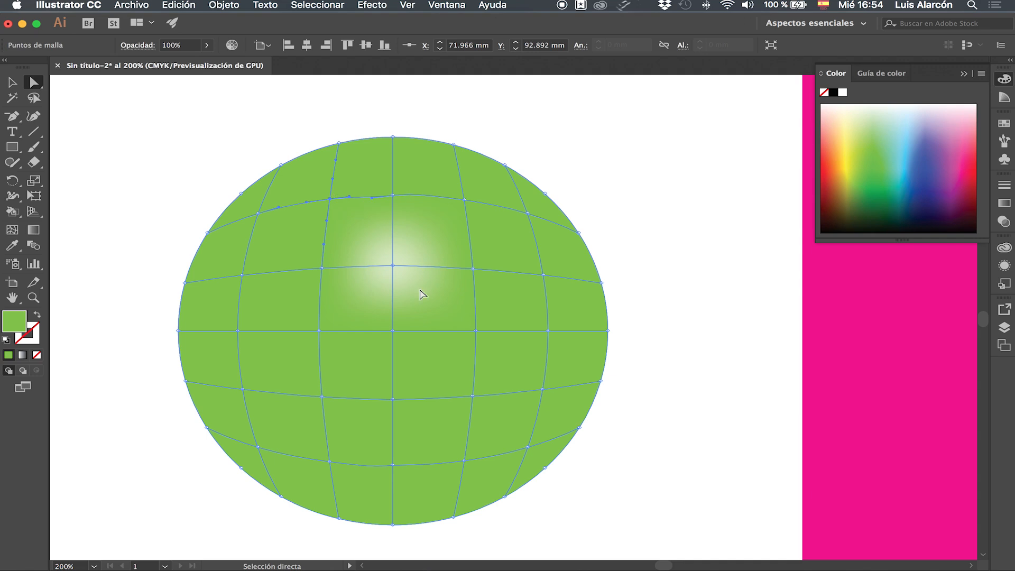
{"action": "left_click", "coordinate": [393, 196], "text": "shift"}
{"action": "left_click", "coordinate": [465, 200], "text": "shift"}
{"action": "left_click", "coordinate": [472, 269], "text": "shift"}
{"action": "left_click", "coordinate": [475, 331], "text": "shift"}
{"action": "left_click", "coordinate": [392, 331], "text": "shift"}
{"action": "left_click", "coordinate": [319, 332], "text": "shift"}
{"action": "left_click", "coordinate": [321, 268], "text": "shift"}
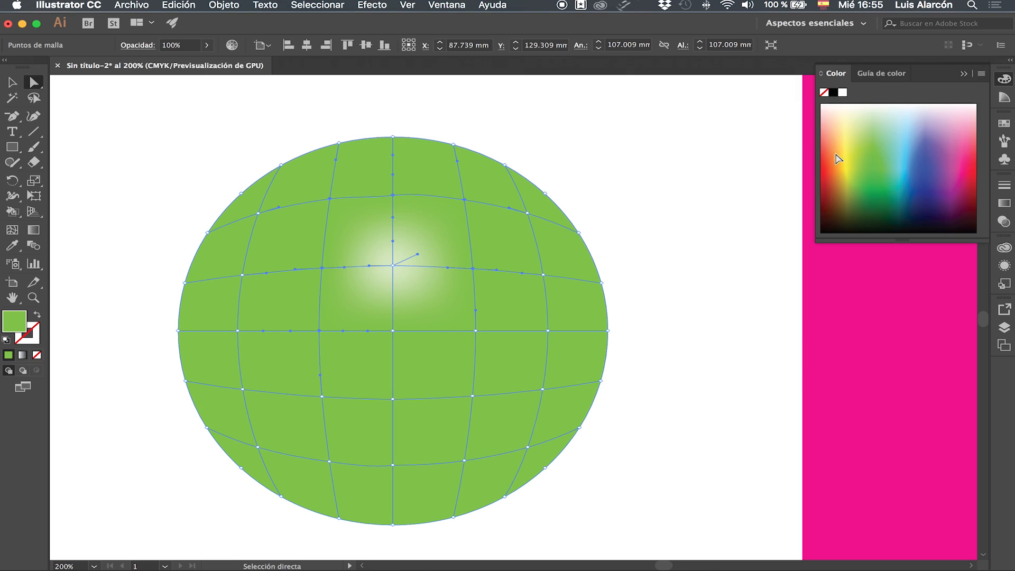
{"action": "left_click", "coordinate": [876, 122]}
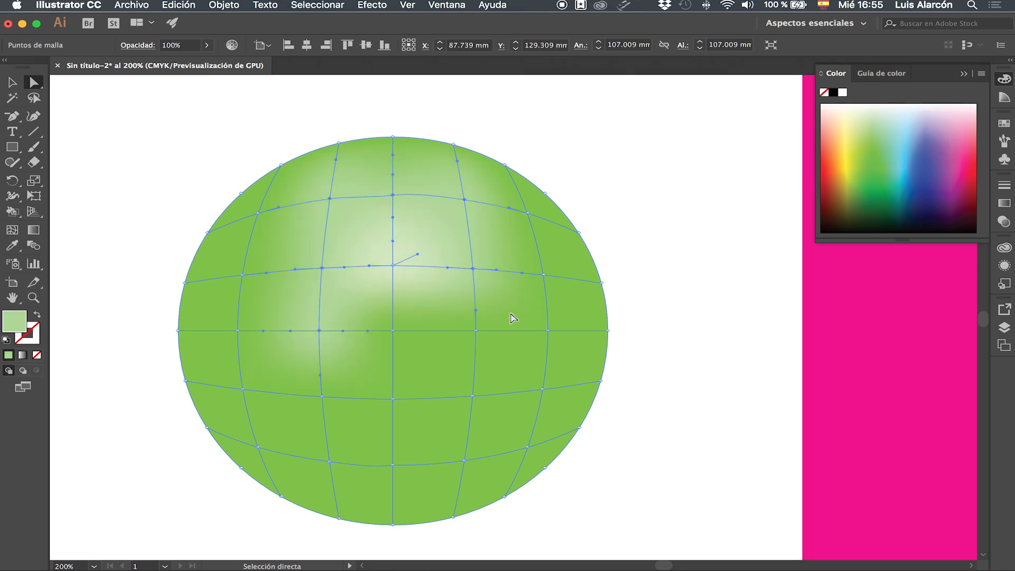
Step: Try to add the ellipse's centre mesh point and the one to its right to the selected points
{"action": "left_click", "coordinate": [393, 330]}
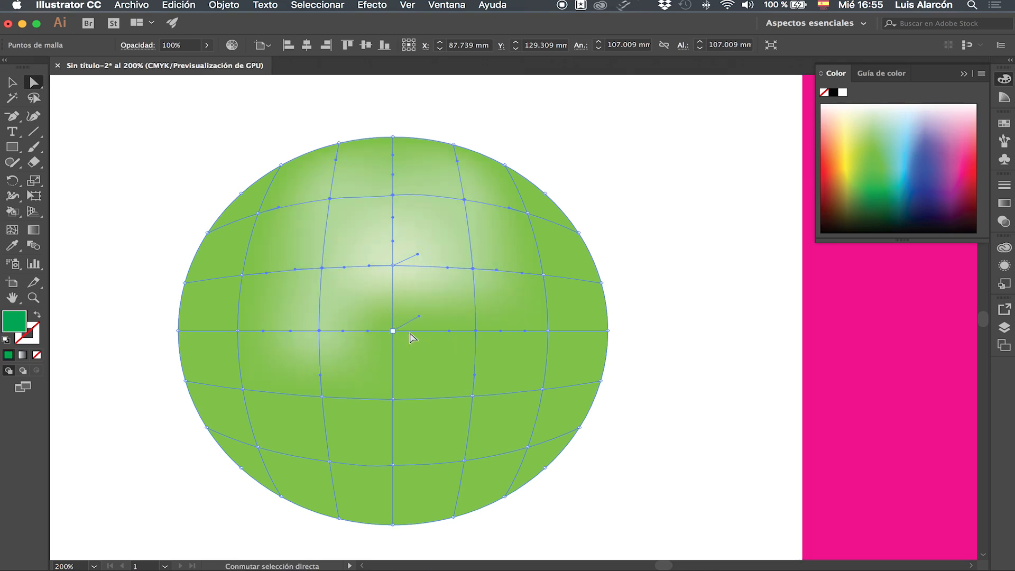
{"action": "left_click", "coordinate": [477, 331], "text": "shift"}
{"action": "left_click", "coordinate": [476, 332], "text": "shift"}
{"action": "left_click", "coordinate": [392, 332], "text": "shift"}
{"action": "left_click", "coordinate": [393, 331]}
{"action": "left_click", "coordinate": [393, 332], "text": "shift"}
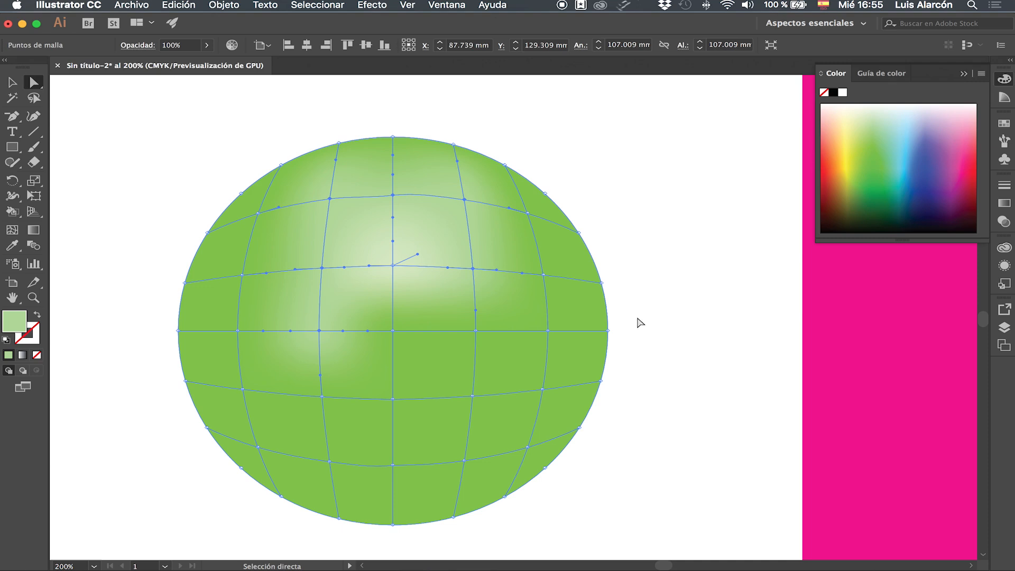
Step: Recolour the selected mesh points a medium green close to the ellipse's base colour and deselect the mesh
{"action": "left_click", "coordinate": [877, 157]}
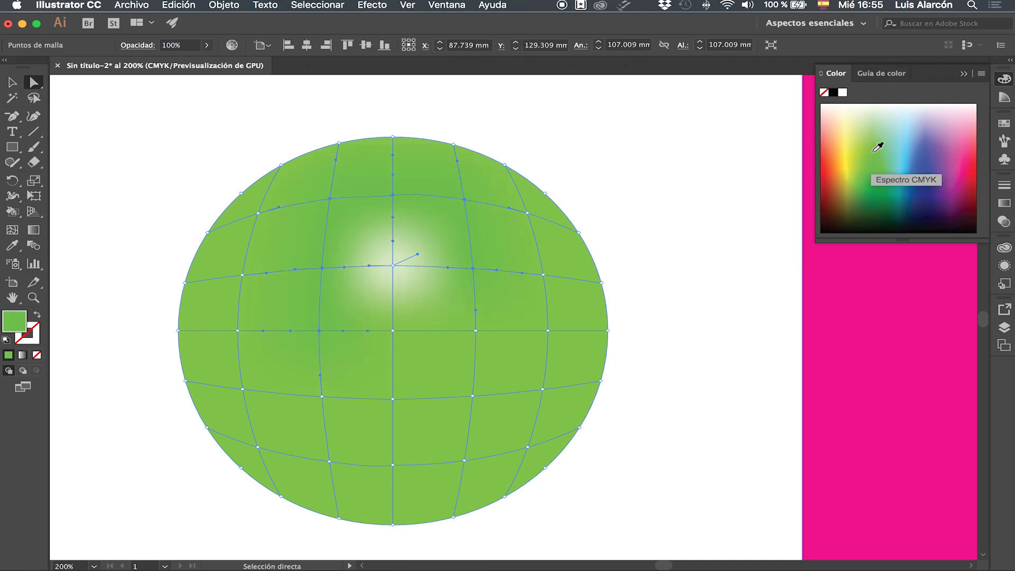
{"action": "left_click", "coordinate": [875, 133]}
{"action": "left_click", "coordinate": [655, 211]}
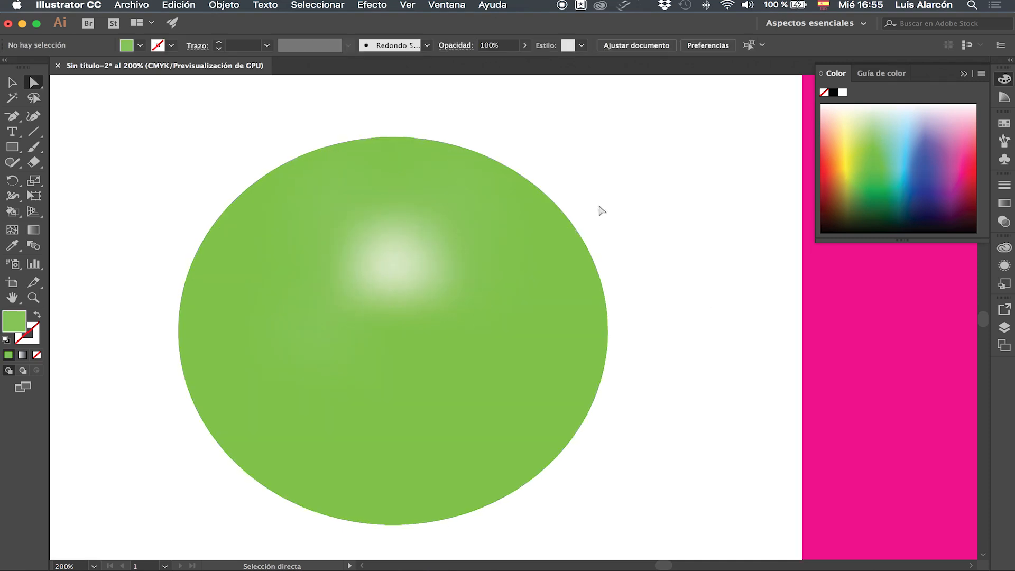
Step: Select the three mesh points above the highlight and the mesh point directly to its right together
{"action": "left_click", "coordinate": [329, 199]}
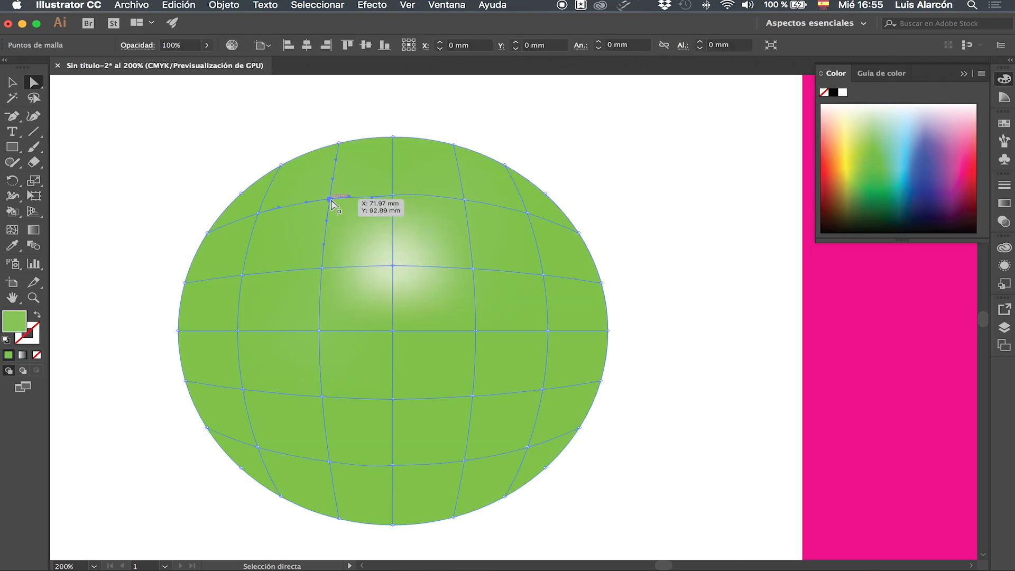
{"action": "left_click", "coordinate": [392, 196], "text": "shift"}
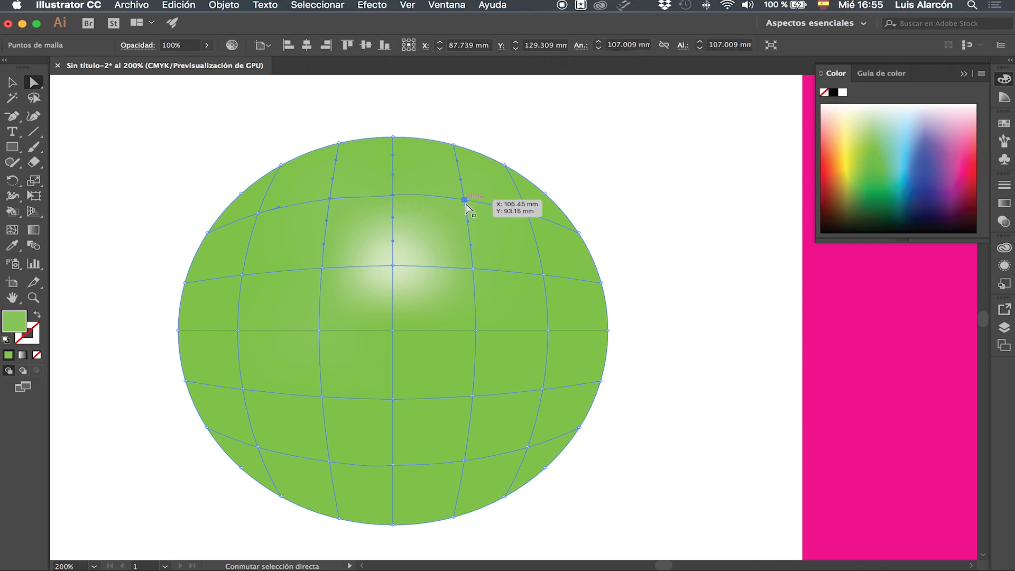
{"action": "key", "text": "super+plus"}
{"action": "scroll", "coordinate": [429, 333], "scroll_direction": "down", "scroll_amount": 5}
{"action": "scroll", "coordinate": [429, 333], "scroll_direction": "right", "scroll_amount": 2}
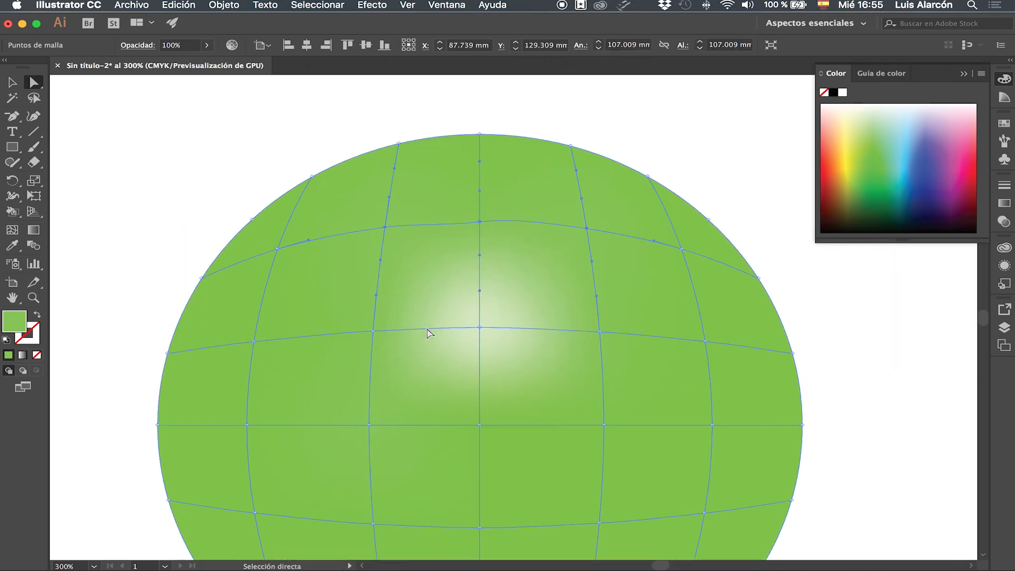
{"action": "left_click", "coordinate": [600, 333], "text": "shift"}
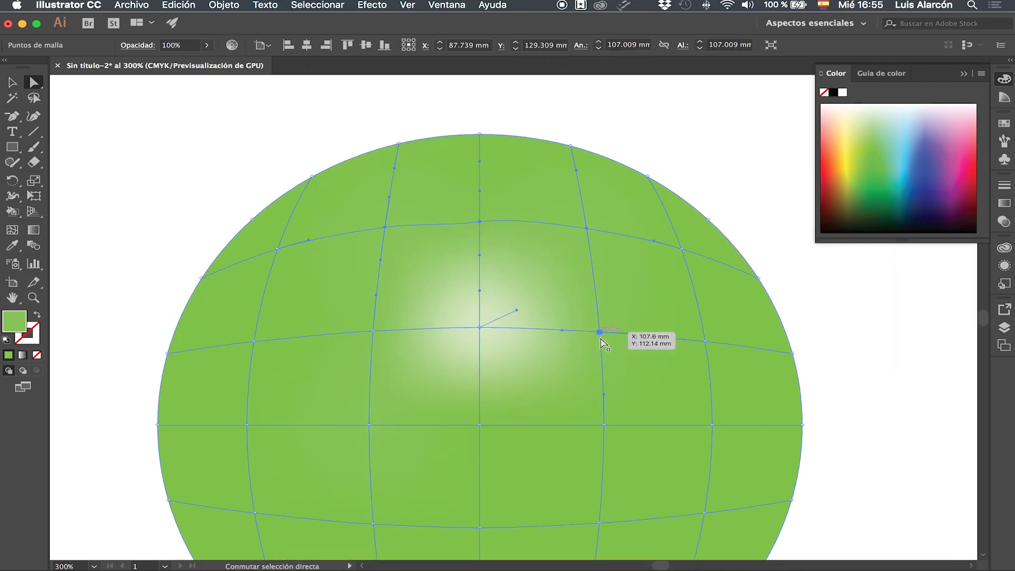
Step: Add the mesh points on both sides of the ellipse's centre to the selection, leaving the centre point unchanged
{"action": "left_click", "coordinate": [604, 426], "text": "shift"}
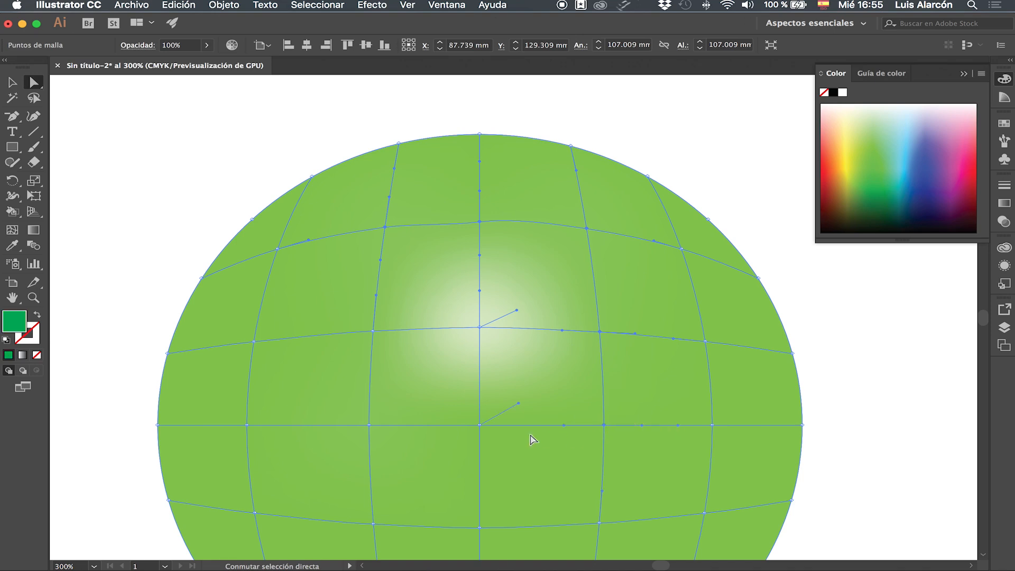
{"action": "key", "text": "super+z"}
{"action": "left_click", "coordinate": [480, 426], "text": "shift"}
{"action": "key", "text": "super+z"}
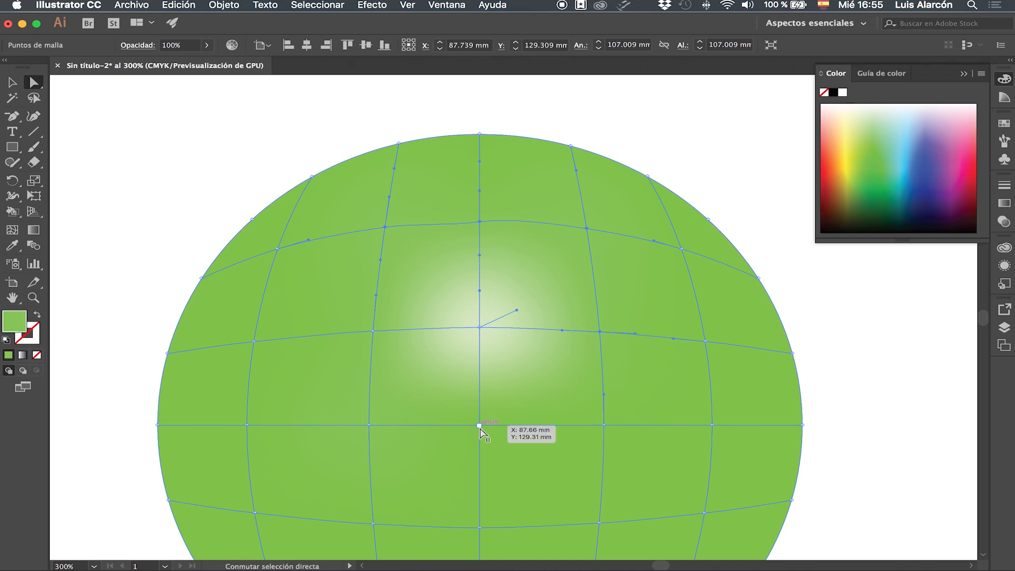
{"action": "left_click", "coordinate": [369, 425]}
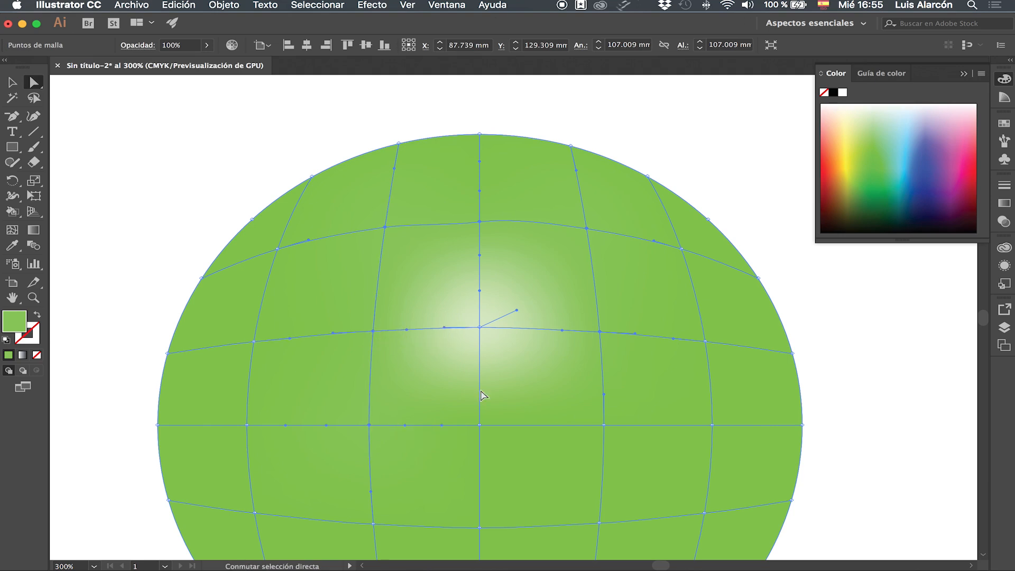
{"action": "left_click", "coordinate": [605, 425]}
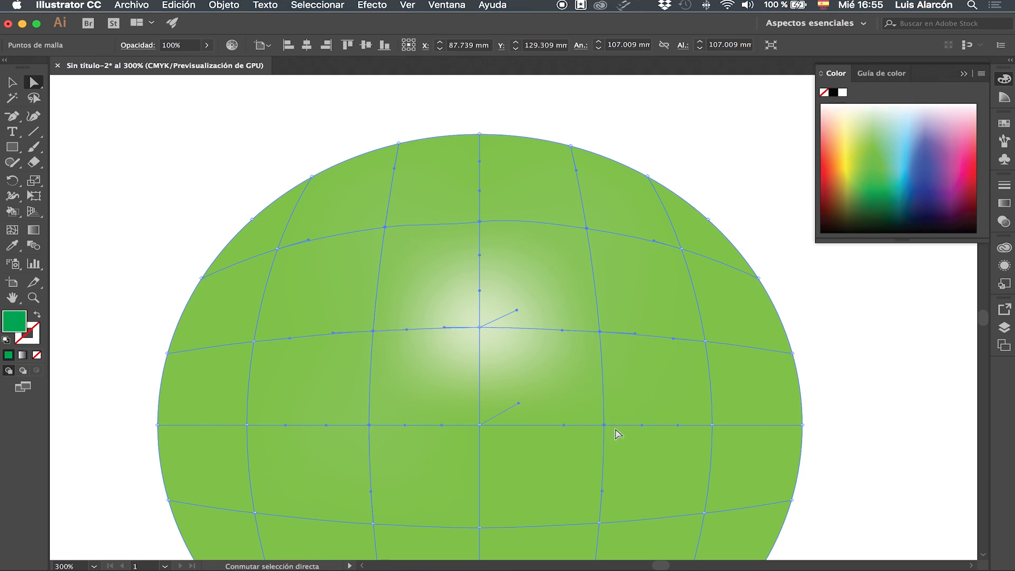
Step: Colour the selected mesh points around the highlight light green
{"action": "left_click", "coordinate": [877, 130]}
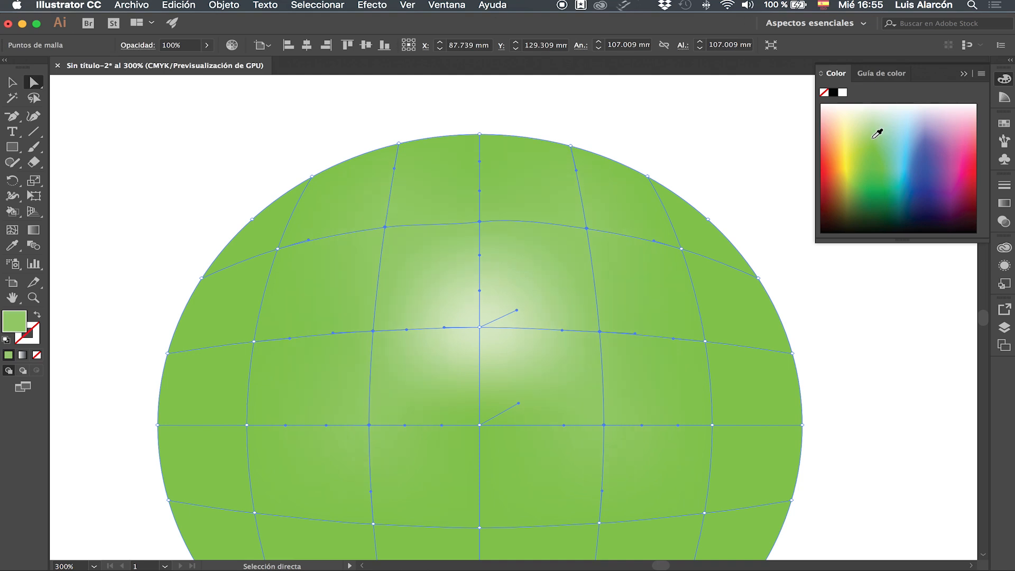
{"action": "left_click", "coordinate": [877, 125]}
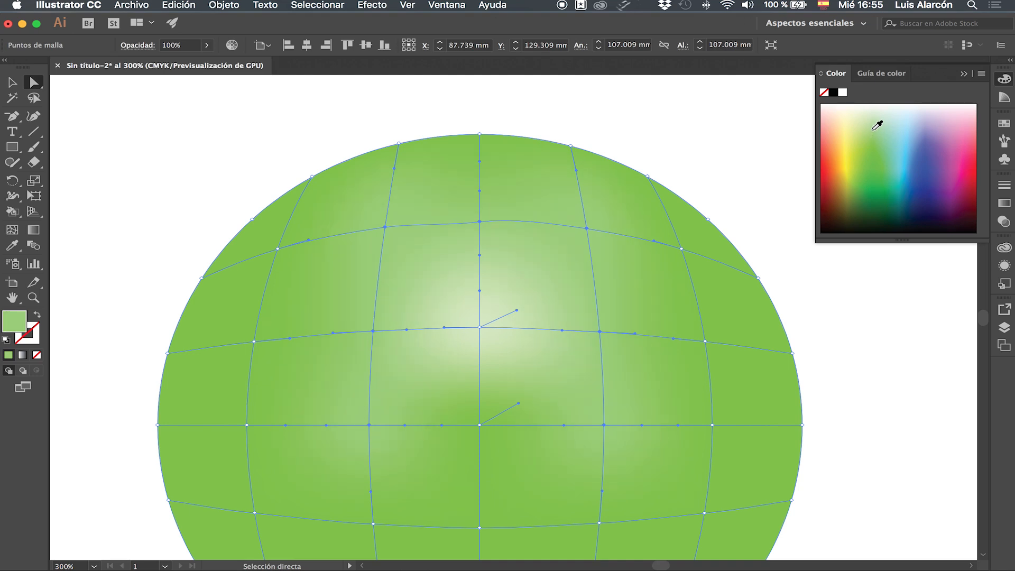
{"action": "left_click", "coordinate": [480, 425]}
{"action": "left_click", "coordinate": [878, 129]}
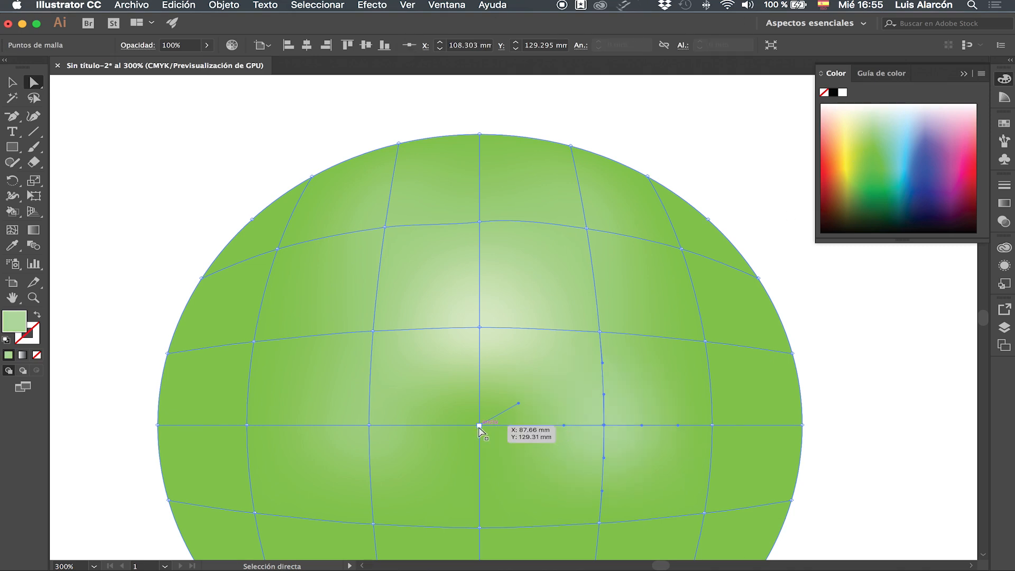
Step: Nudge the mesh point to the right of the ellipse's centre slightly down and recolour it light green
{"action": "key", "text": "super+plus"}
{"action": "key", "text": "super+plus"}
{"action": "key", "text": "super+plus"}
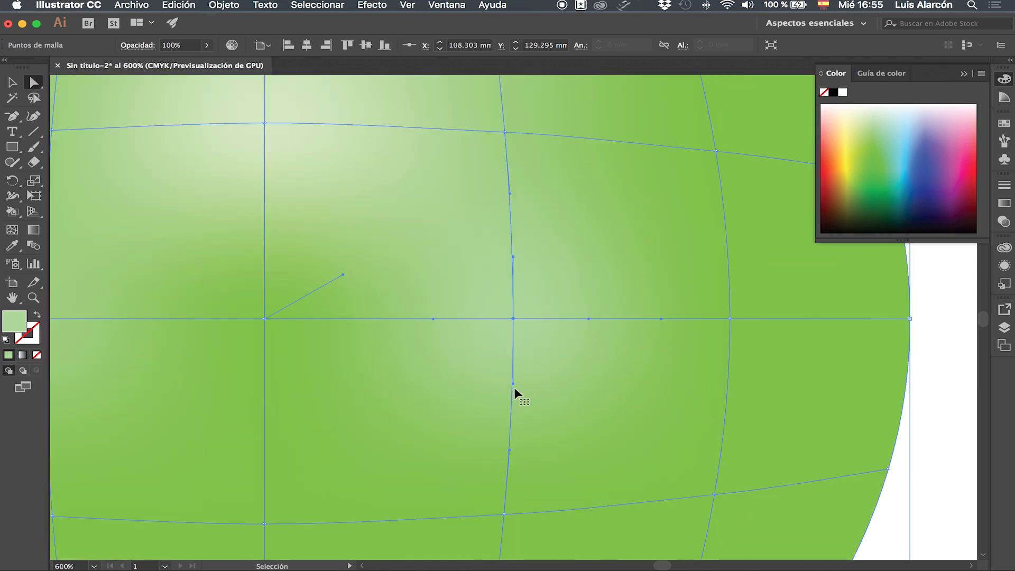
{"action": "left_click_drag", "start_coordinate": [183, 320], "coordinate": [198, 330]}
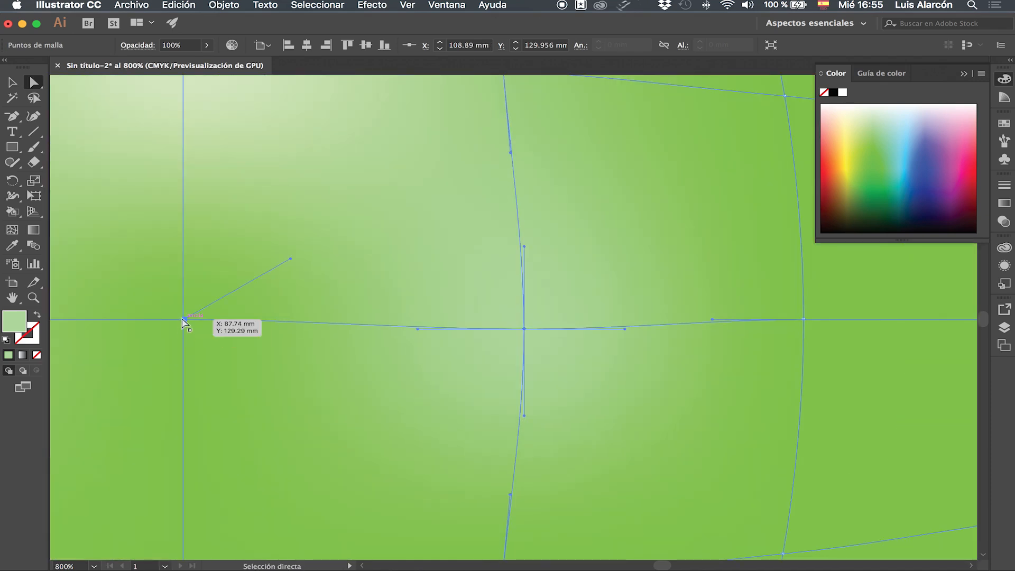
{"action": "left_click", "coordinate": [891, 340]}
{"action": "left_click", "coordinate": [184, 319]}
{"action": "left_click", "coordinate": [879, 139]}
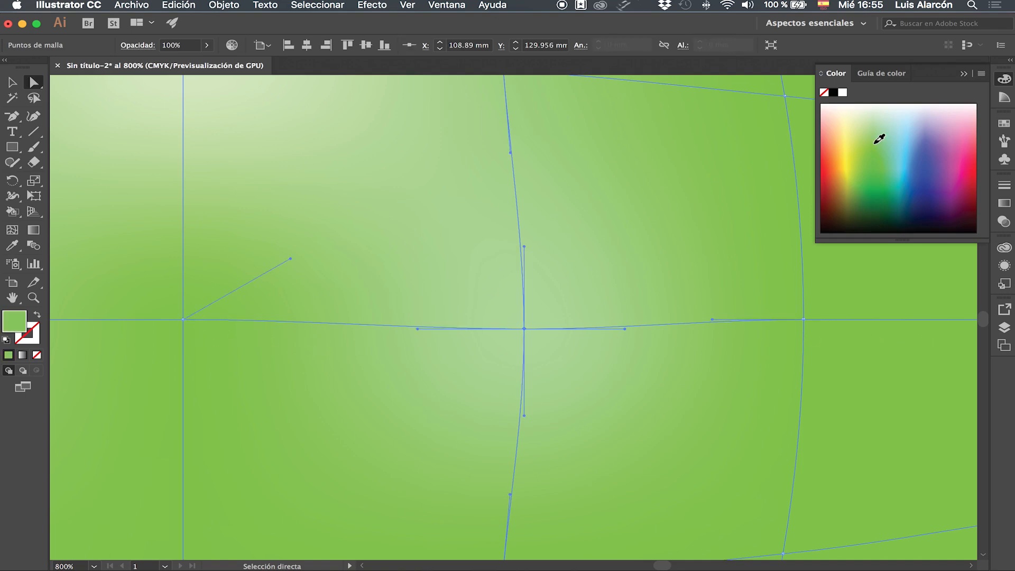
{"action": "left_click", "coordinate": [875, 138]}
{"action": "left_click", "coordinate": [875, 129]}
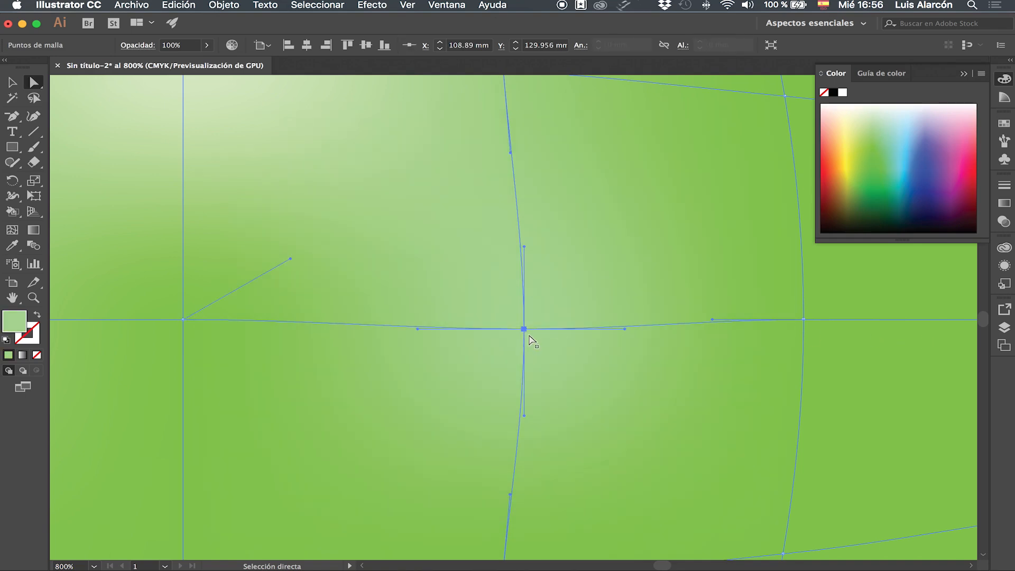
{"action": "left_click", "coordinate": [512, 343]}
{"action": "mouse_move", "coordinate": [163, 301]}
{"action": "left_mouse_down"}
{"action": "mouse_move", "coordinate": [179, 318]}
{"action": "mouse_move", "coordinate": [166, 313]}
{"action": "left_mouse_up"}
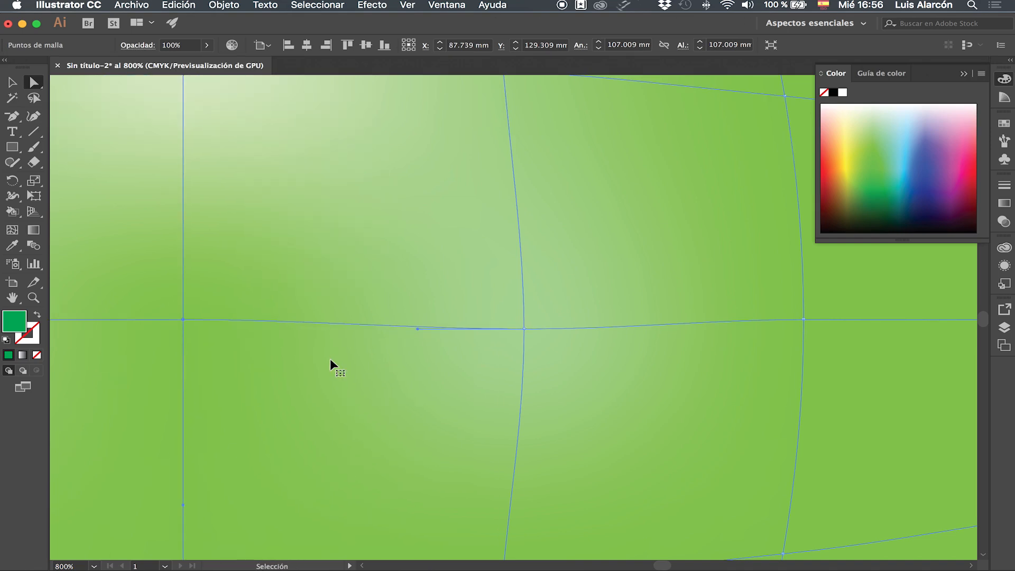
{"action": "key", "text": "super+minus"}
{"action": "key", "text": "super+minus"}
{"action": "key", "text": "super+minus"}
{"action": "key", "text": "super+minus"}
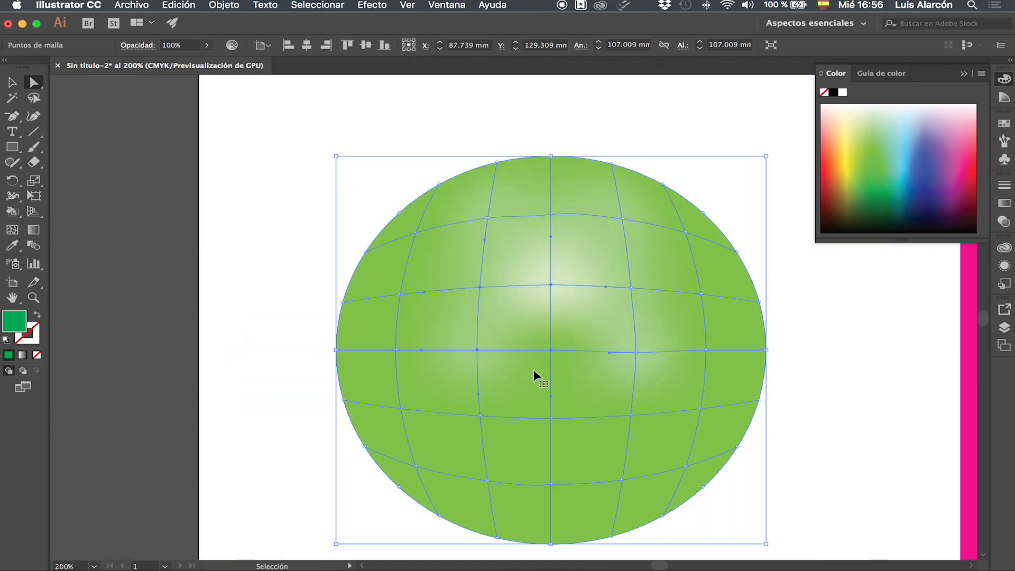
{"action": "left_click", "coordinate": [946, 348]}
Step: Select only the ellipse's centre mesh point with the Lasso and colour it light green
{"action": "mouse_move", "coordinate": [550, 350]}
{"action": "left_mouse_down"}
{"action": "mouse_move", "coordinate": [584, 357]}
{"action": "mouse_move", "coordinate": [540, 342]}
{"action": "left_mouse_up"}
{"action": "key", "text": "q"}
{"action": "left_click", "coordinate": [877, 131]}
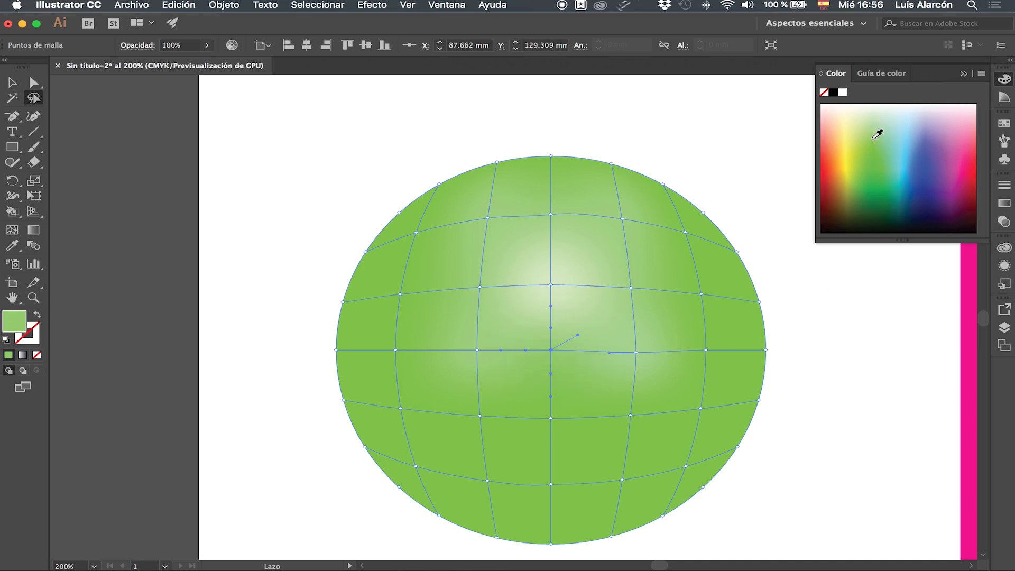
{"action": "left_click", "coordinate": [879, 123]}
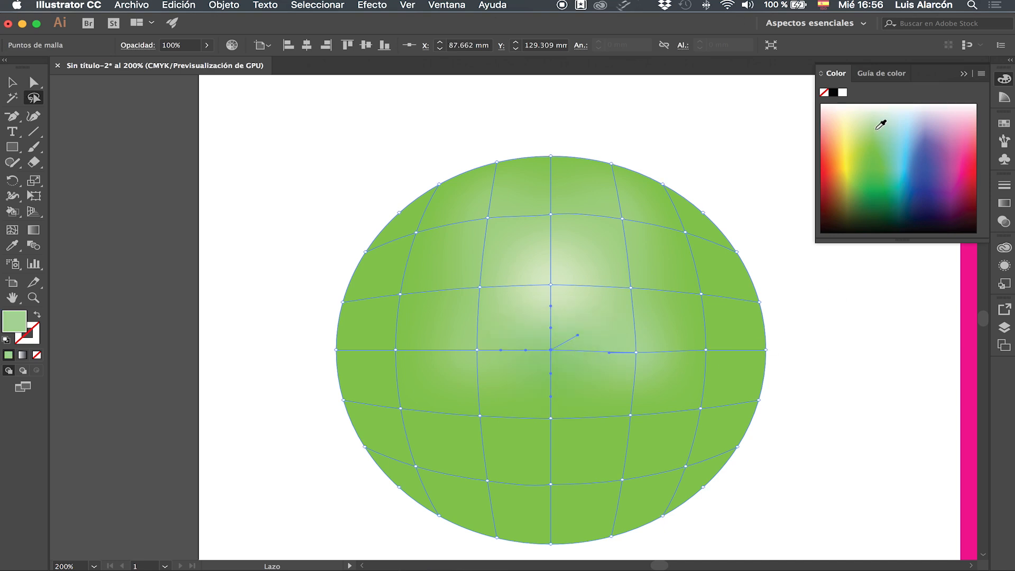
Step: Select the next ring of mesh points around the light area together, covering its left side and underside
{"action": "left_click", "coordinate": [35, 83]}
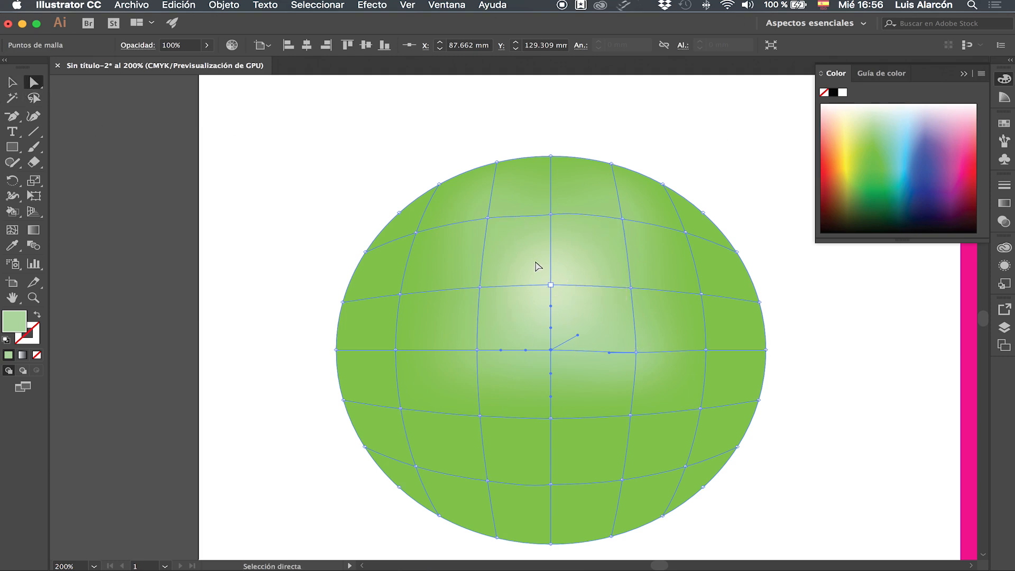
{"action": "left_click", "coordinate": [415, 232]}
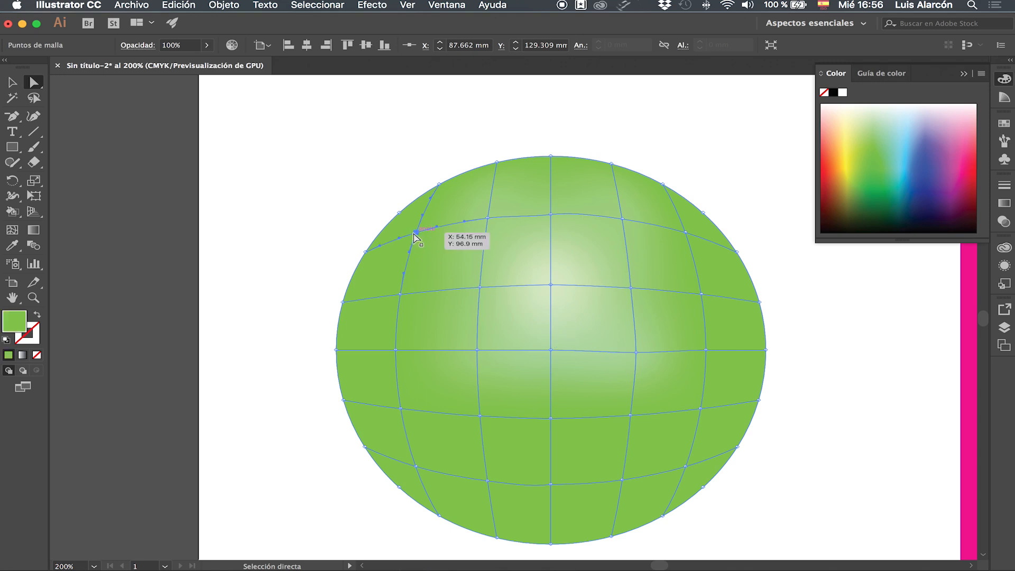
{"action": "left_click", "coordinate": [400, 294], "text": "shift"}
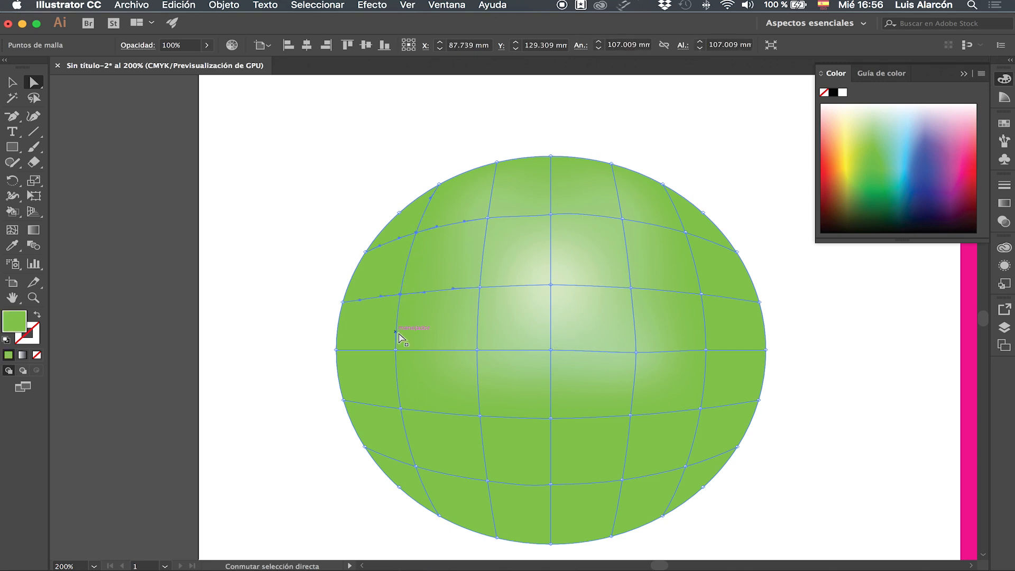
{"action": "left_click", "coordinate": [399, 410], "text": "shift"}
{"action": "left_click", "coordinate": [480, 416], "text": "shift"}
{"action": "left_click", "coordinate": [550, 418], "text": "shift"}
{"action": "left_click", "coordinate": [630, 416], "text": "shift"}
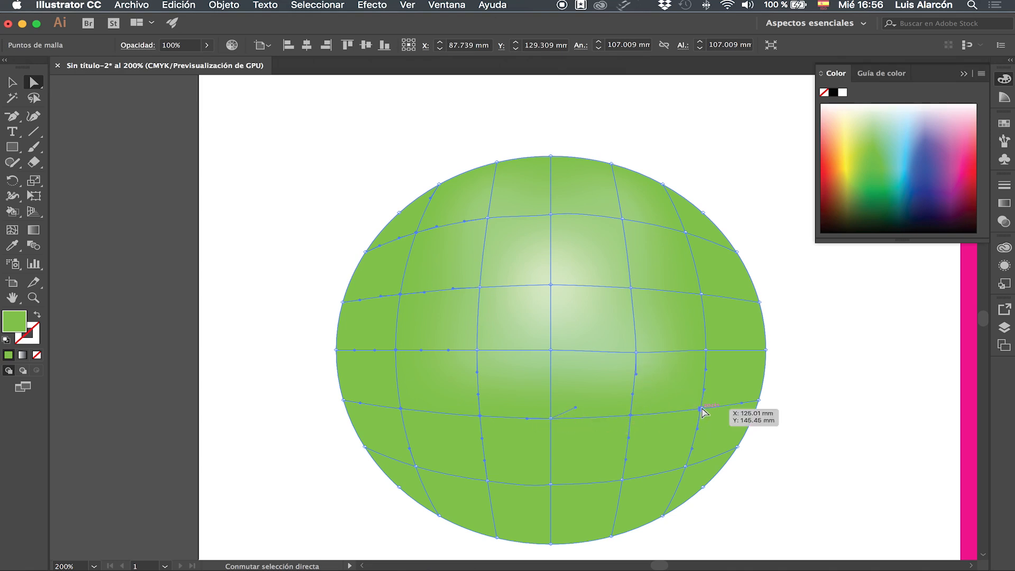
Step: Add the mesh points on the light area's right side and along the ellipse's upper edge to the selection
{"action": "left_click", "coordinate": [706, 350], "text": "shift"}
{"action": "left_click", "coordinate": [701, 295], "text": "shift"}
{"action": "left_click", "coordinate": [686, 233], "text": "shift"}
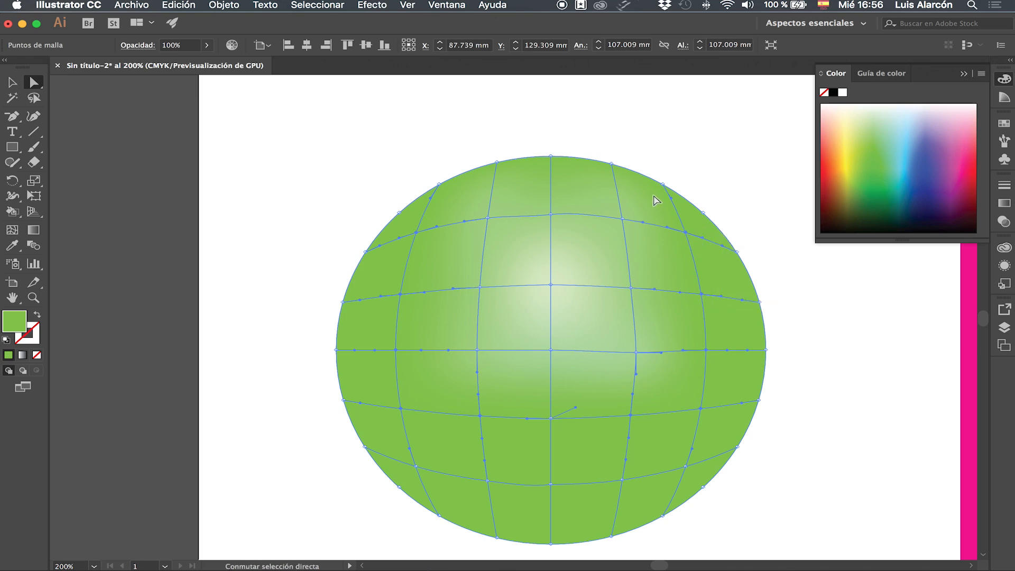
{"action": "left_click", "coordinate": [663, 185], "text": "shift"}
{"action": "left_click", "coordinate": [612, 166], "text": "shift"}
{"action": "left_click", "coordinate": [551, 157], "text": "shift"}
{"action": "left_click", "coordinate": [498, 163], "text": "shift"}
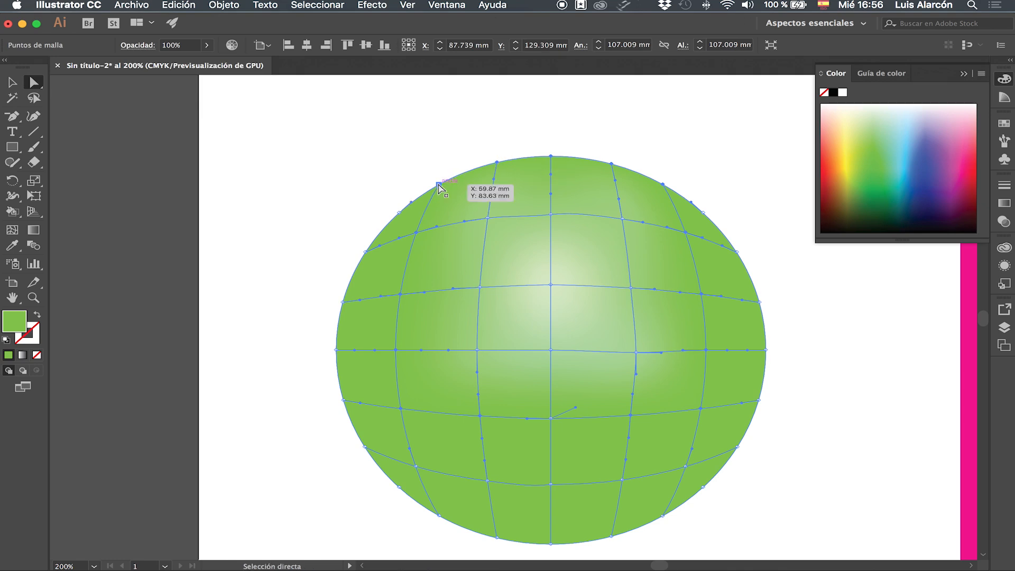
Step: Add the mesh point directly below the ellipse's centre with the Lasso and colour all selected points medium green
{"action": "left_click", "coordinate": [35, 99]}
{"action": "mouse_move", "coordinate": [544, 411]}
{"action": "left_mouse_down"}
{"action": "mouse_move", "coordinate": [560, 422]}
{"action": "mouse_move", "coordinate": [544, 416]}
{"action": "left_mouse_up"}
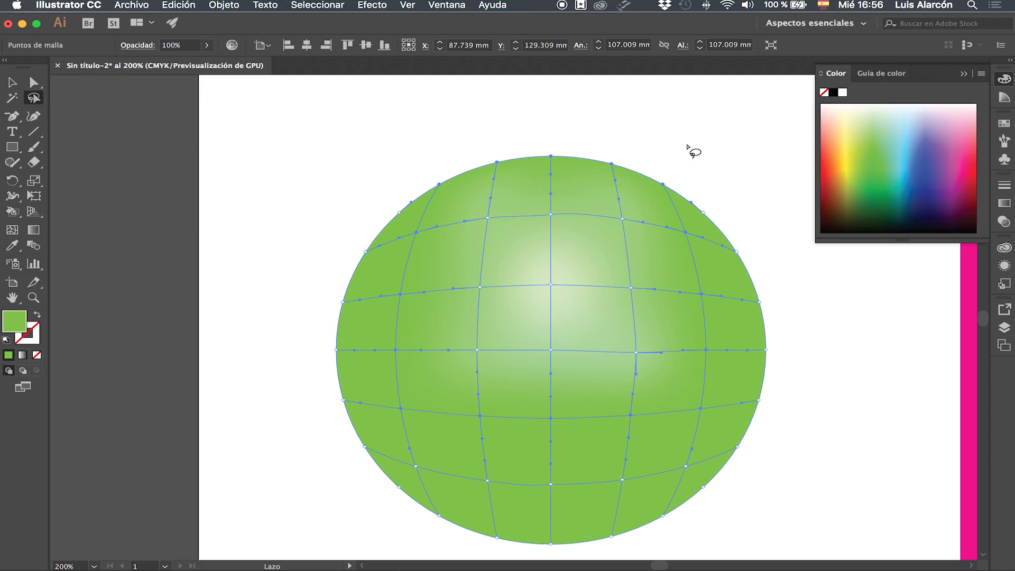
{"action": "left_click", "coordinate": [869, 123]}
{"action": "left_click_drag", "start_coordinate": [877, 125], "coordinate": [878, 144]}
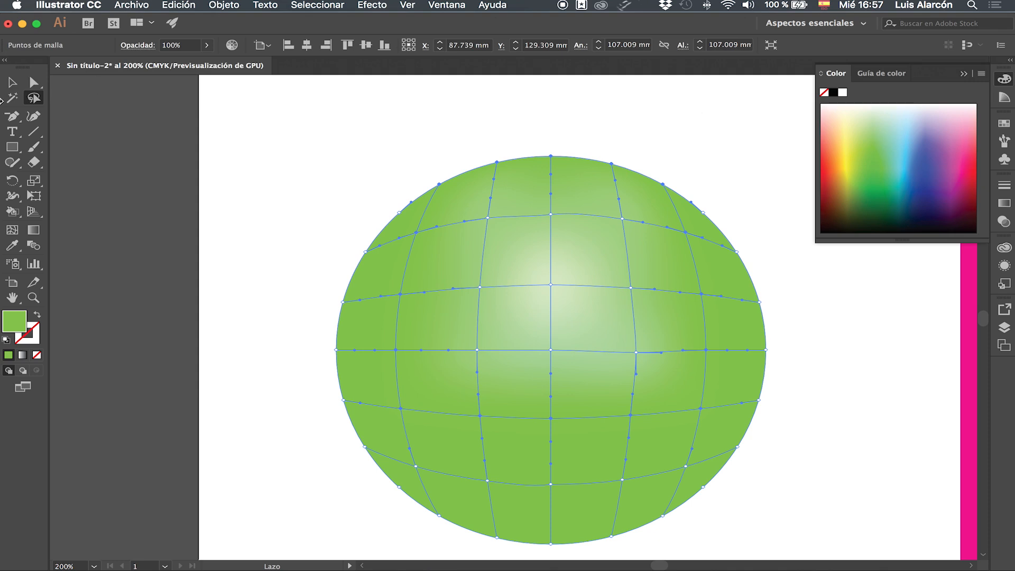
Step: Select the mesh points along the ellipse's left and lower-left edge together
{"action": "left_click", "coordinate": [33, 82]}
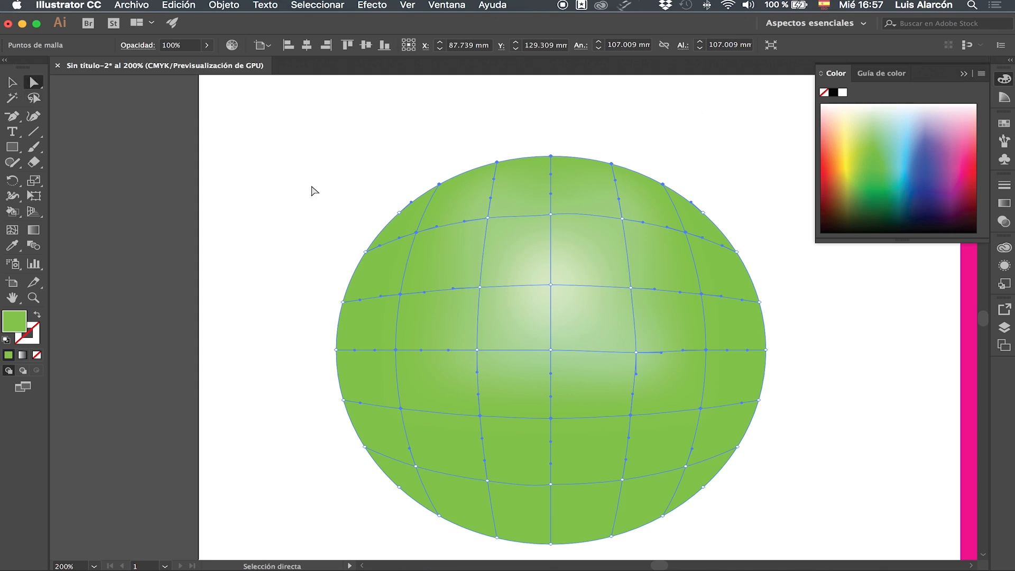
{"action": "left_click", "coordinate": [365, 252]}
{"action": "left_click", "coordinate": [343, 303], "text": "shift"}
{"action": "left_click", "coordinate": [336, 349], "text": "shift"}
{"action": "left_click", "coordinate": [342, 400], "text": "shift"}
{"action": "left_click", "coordinate": [365, 447], "text": "shift"}
{"action": "left_click", "coordinate": [399, 486], "text": "shift"}
{"action": "left_click", "coordinate": [438, 516], "text": "shift"}
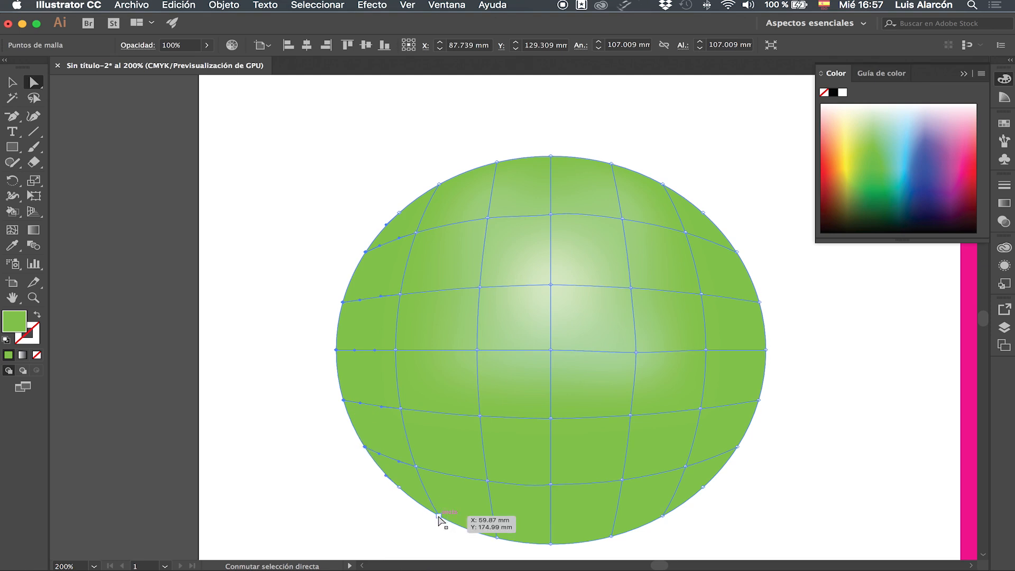
{"action": "left_click", "coordinate": [498, 538], "text": "shift"}
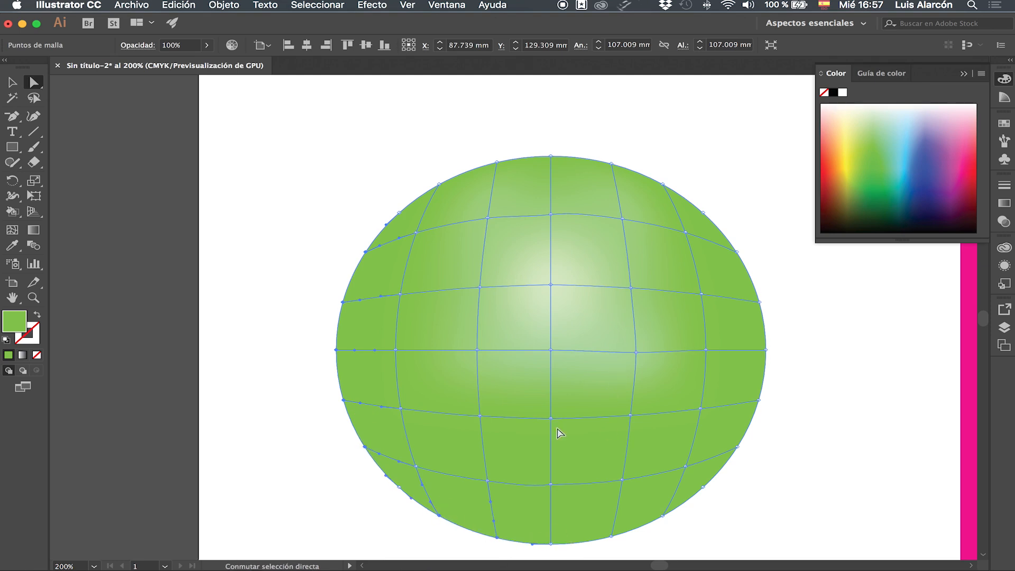
Step: Deselect the two lower-left edge points and add the lowest interior row of mesh points to the selection
{"action": "left_click", "coordinate": [440, 515], "text": "shift"}
{"action": "left_click", "coordinate": [497, 536], "text": "shift"}
{"action": "left_click", "coordinate": [416, 466], "text": "shift"}
{"action": "left_click", "coordinate": [487, 481], "text": "shift"}
{"action": "left_click", "coordinate": [551, 484], "text": "shift"}
{"action": "left_click", "coordinate": [623, 480], "text": "shift"}
{"action": "left_click", "coordinate": [686, 466], "text": "shift"}
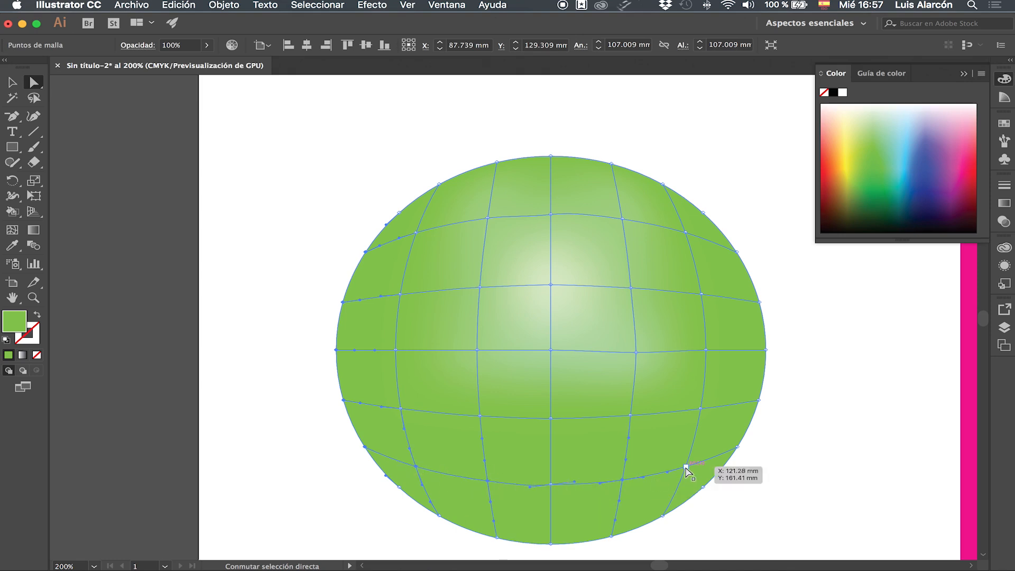
Step: Add the mesh points along the ellipse's right edge to the selection
{"action": "left_click", "coordinate": [737, 446], "text": "shift"}
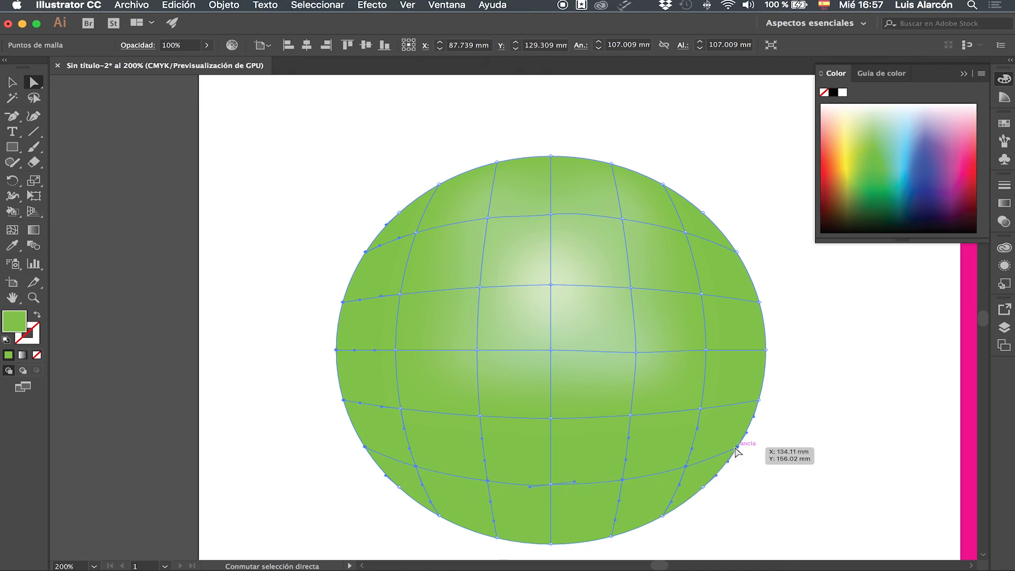
{"action": "left_click", "coordinate": [758, 400], "text": "shift"}
{"action": "left_click", "coordinate": [765, 349], "text": "shift"}
{"action": "left_click", "coordinate": [759, 302], "text": "shift"}
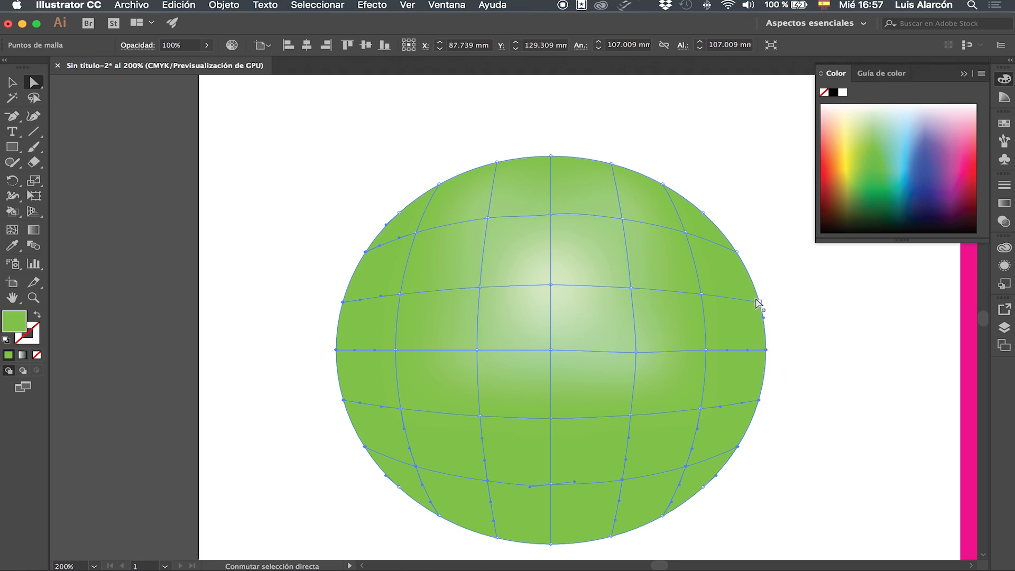
{"action": "left_click", "coordinate": [737, 252], "text": "shift"}
Step: Add the middle point of the lowest interior row with the Lasso and colour all selected points darker green
{"action": "left_click", "coordinate": [33, 98]}
{"action": "mouse_move", "coordinate": [566, 487]}
{"action": "left_mouse_down"}
{"action": "mouse_move", "coordinate": [569, 513]}
{"action": "mouse_move", "coordinate": [560, 465]}
{"action": "left_mouse_up"}
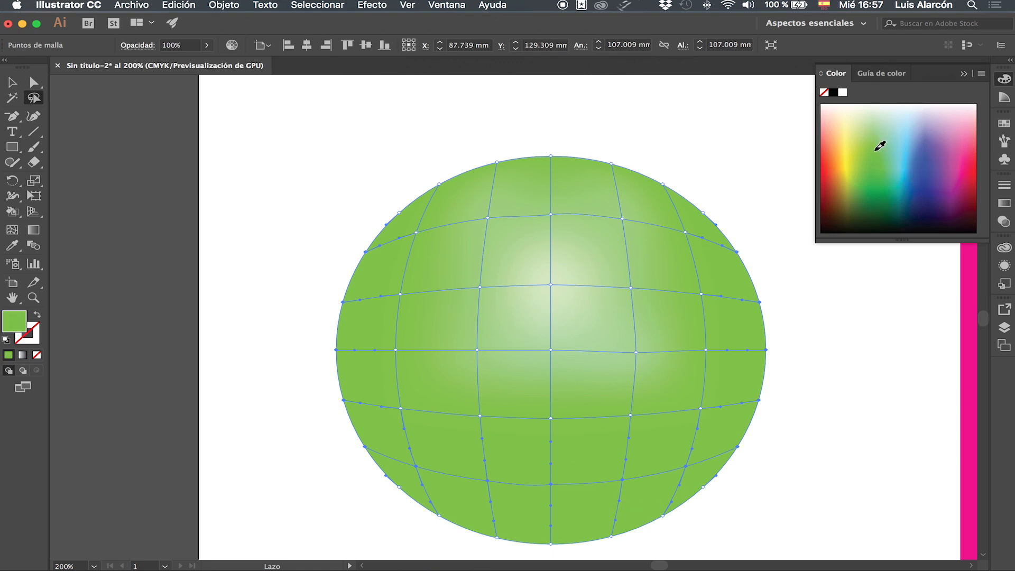
{"action": "left_click", "coordinate": [870, 134]}
{"action": "left_click", "coordinate": [870, 152]}
{"action": "key", "text": "a"}
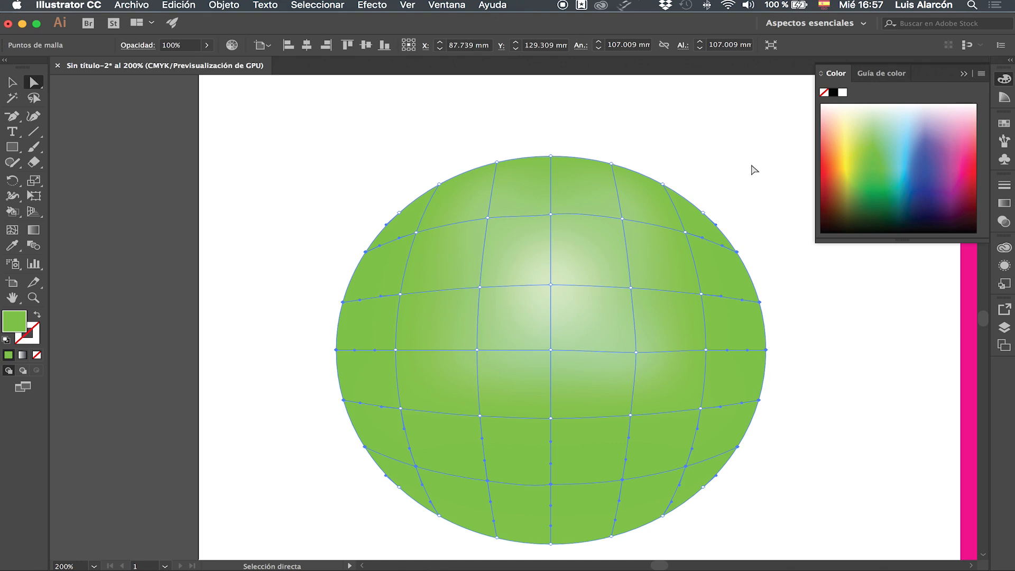
{"action": "left_click", "coordinate": [872, 165]}
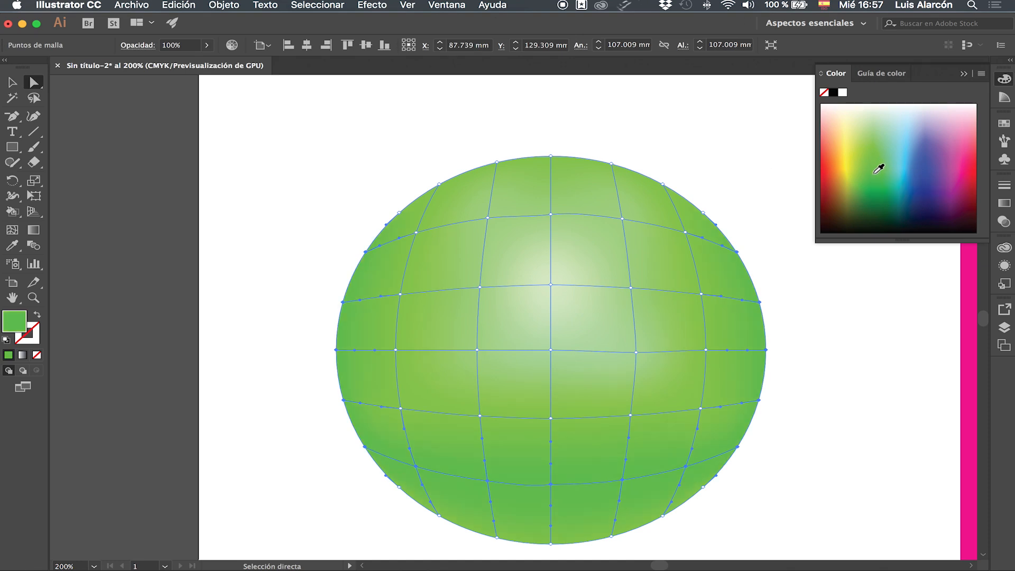
Step: Select the mesh points along the ellipse's bottom edge and colour them a darker green
{"action": "left_click", "coordinate": [550, 285]}
{"action": "left_click", "coordinate": [550, 418]}
{"action": "scroll", "coordinate": [532, 480], "scroll_direction": "right", "scroll_amount": 5}
{"action": "scroll", "coordinate": [532, 480], "scroll_direction": "down", "scroll_amount": 2}
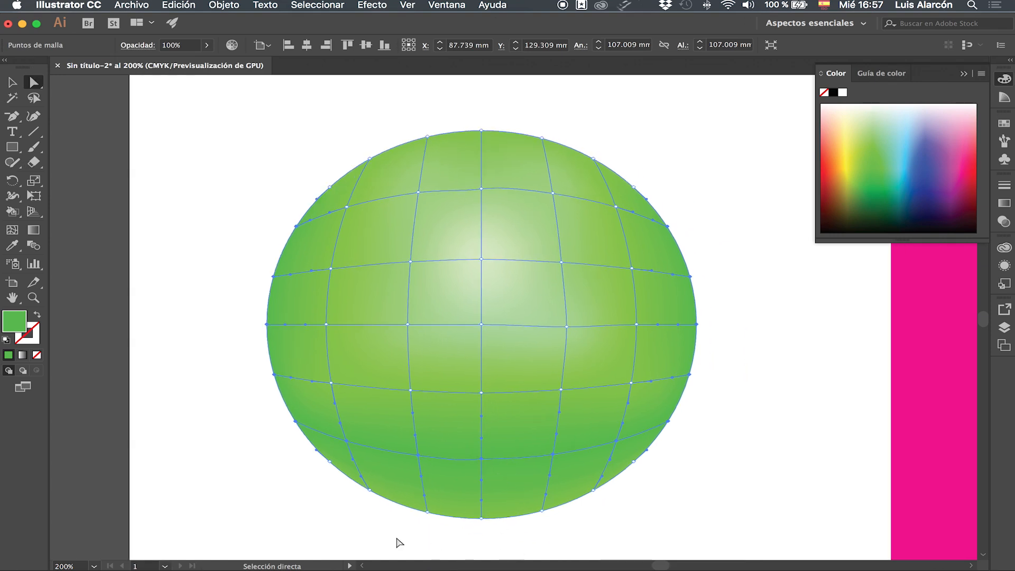
{"action": "left_click", "coordinate": [371, 492]}
{"action": "left_click", "coordinate": [482, 523]}
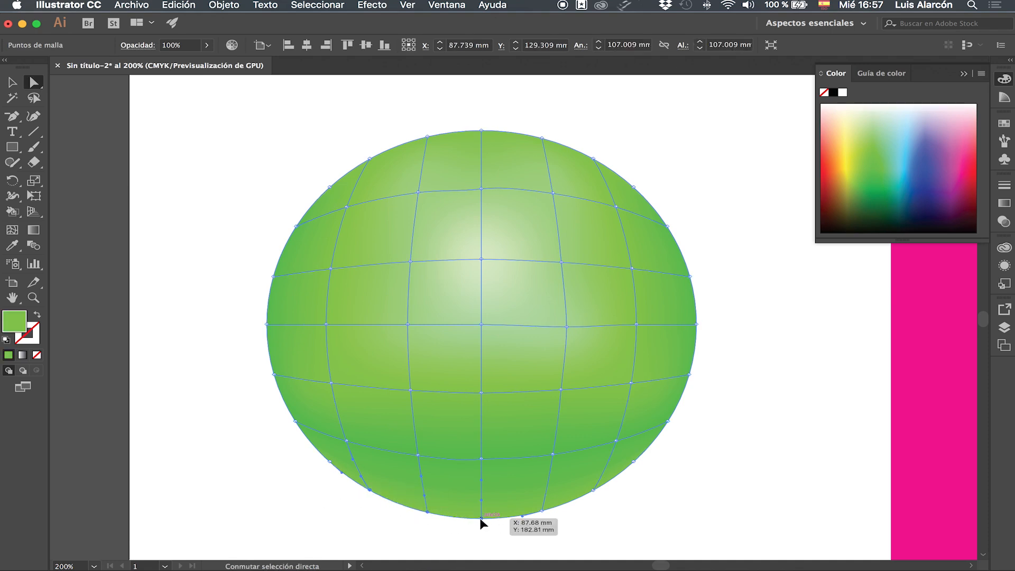
{"action": "left_click", "coordinate": [594, 491]}
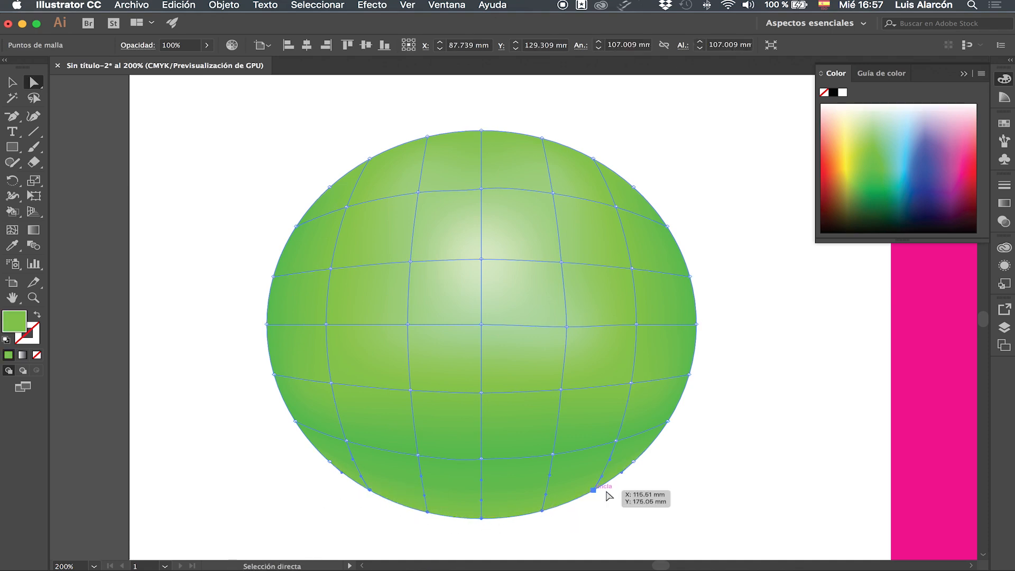
{"action": "left_click", "coordinate": [878, 189]}
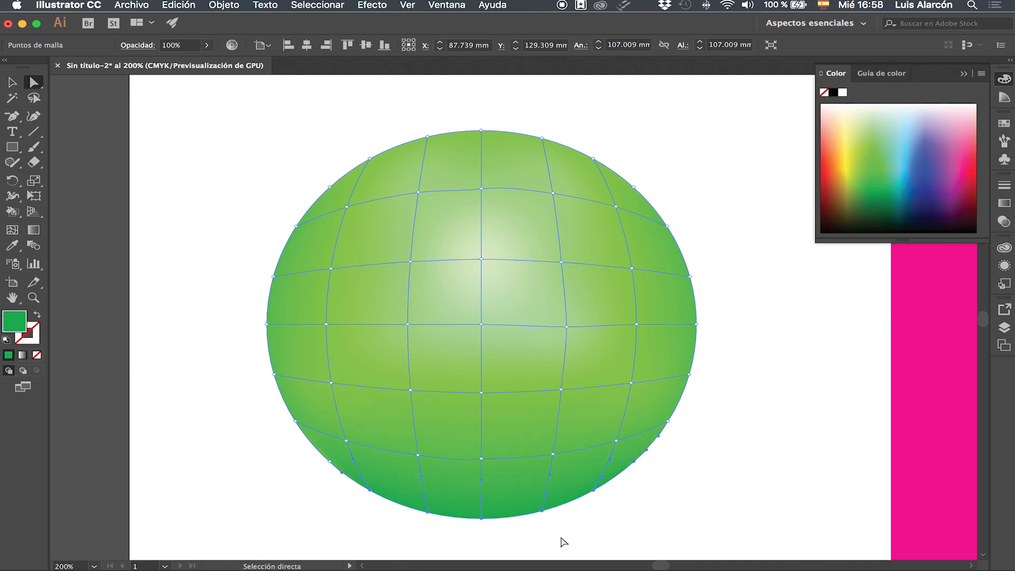
Step: Colour the three central mesh points on the ellipse's bottom edge very dark green and deselect the mesh
{"action": "left_click_drag", "start_coordinate": [560, 536], "coordinate": [384, 508]}
{"action": "left_click", "coordinate": [880, 207]}
{"action": "left_click", "coordinate": [879, 210]}
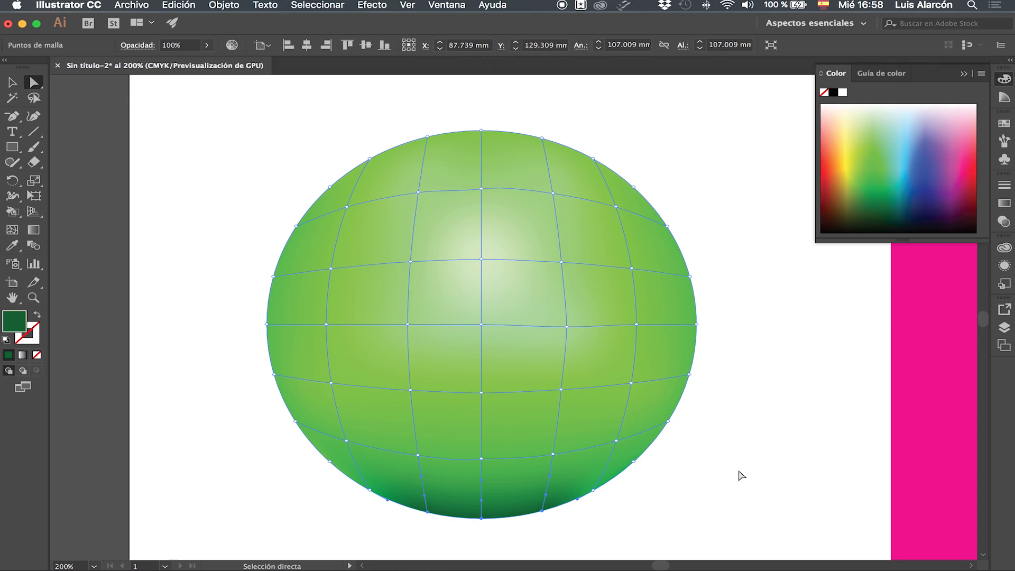
{"action": "left_click", "coordinate": [771, 425]}
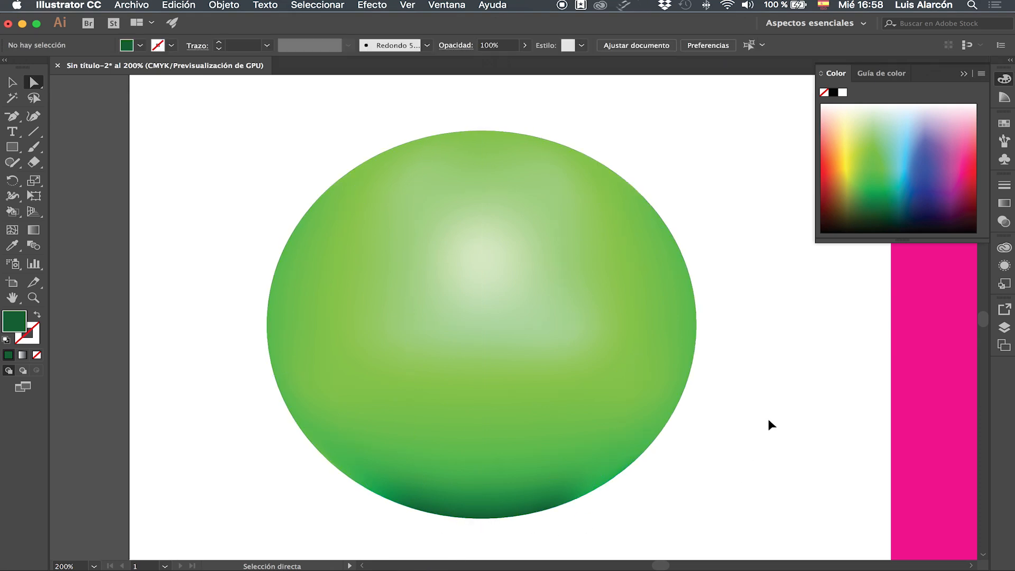
Step: Select the magenta rectangle beside the green ellipse
{"action": "key", "text": "super+minus"}
{"action": "key", "text": "super+minus"}
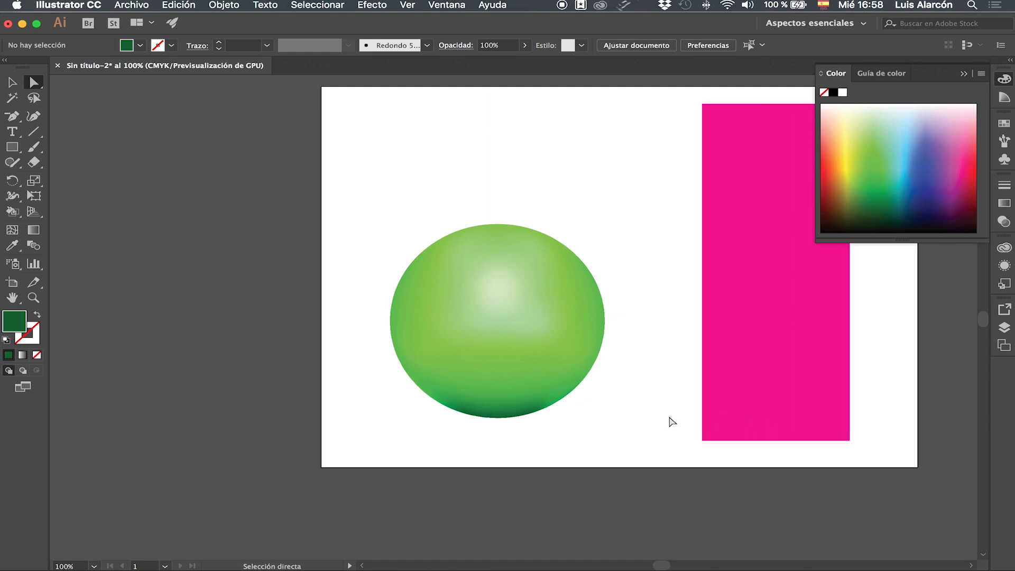
{"action": "scroll", "coordinate": [668, 419], "scroll_direction": "right", "scroll_amount": 5}
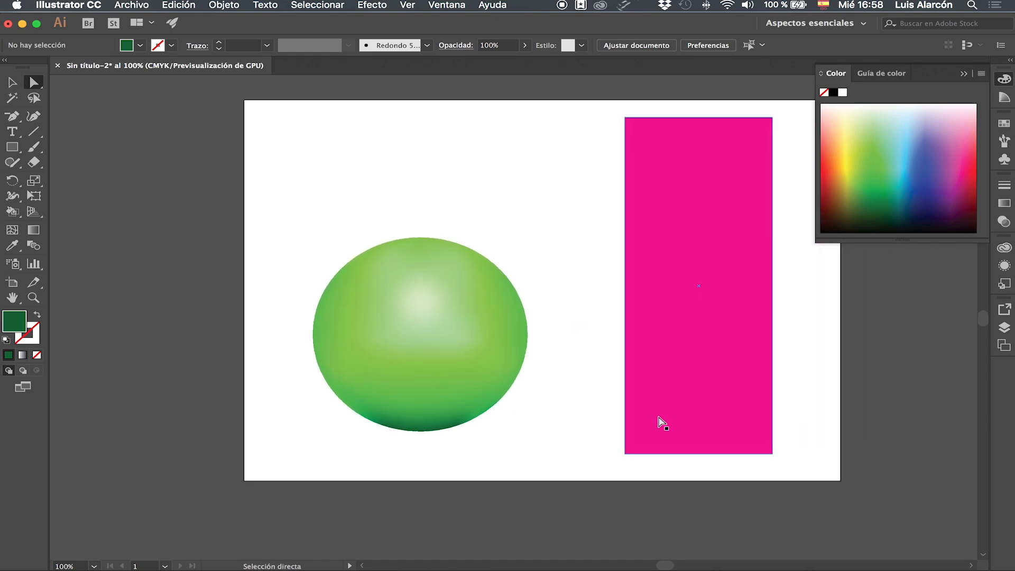
{"action": "scroll", "coordinate": [661, 422], "scroll_direction": "up", "scroll_amount": 2}
{"action": "scroll", "coordinate": [661, 421], "scroll_direction": "up", "scroll_amount": 3}
{"action": "scroll", "coordinate": [661, 421], "scroll_direction": "right", "scroll_amount": 2}
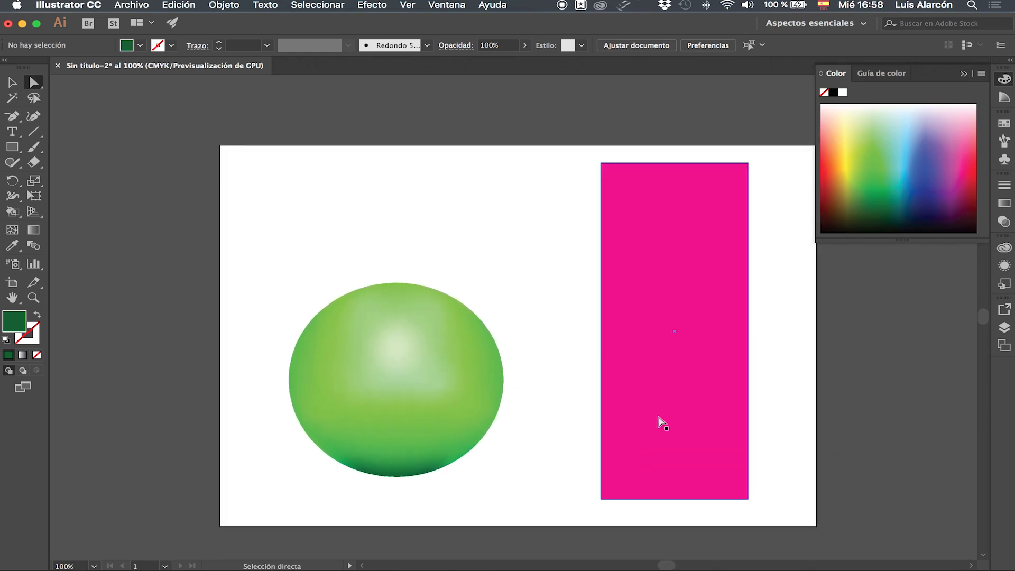
{"action": "left_click", "coordinate": [8, 76]}
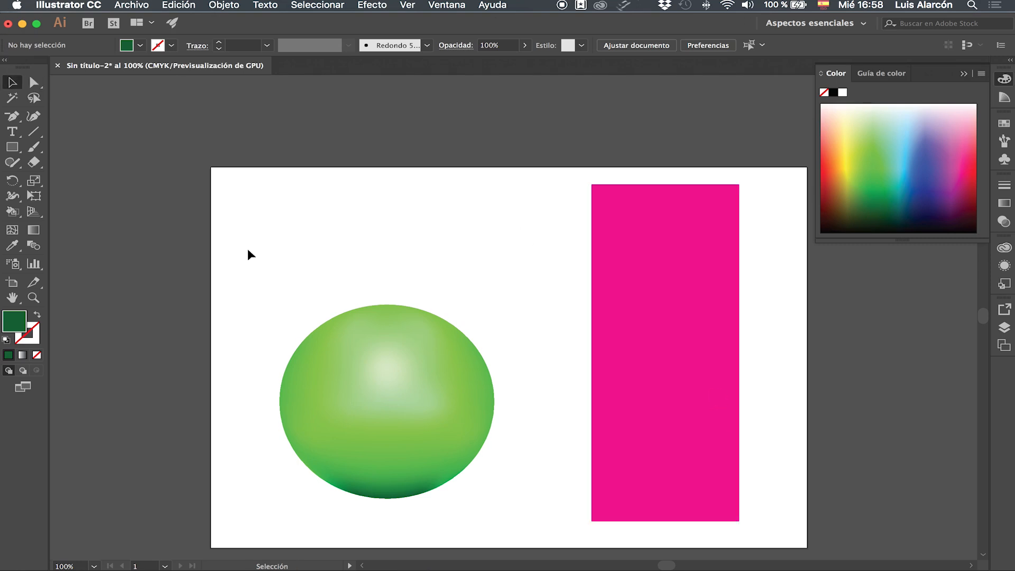
{"action": "left_click", "coordinate": [648, 286]}
{"action": "left_click_drag", "start_coordinate": [673, 281], "coordinate": [666, 284]}
{"action": "key", "text": "super"}
{"action": "key", "text": "super+plus"}
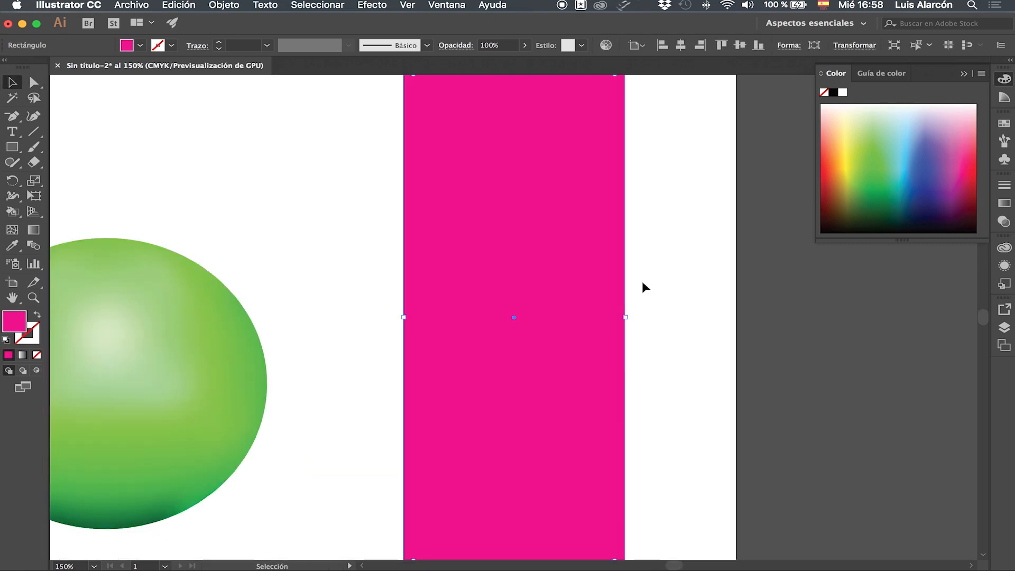
{"action": "scroll", "coordinate": [643, 284], "scroll_direction": "up", "scroll_amount": 5}
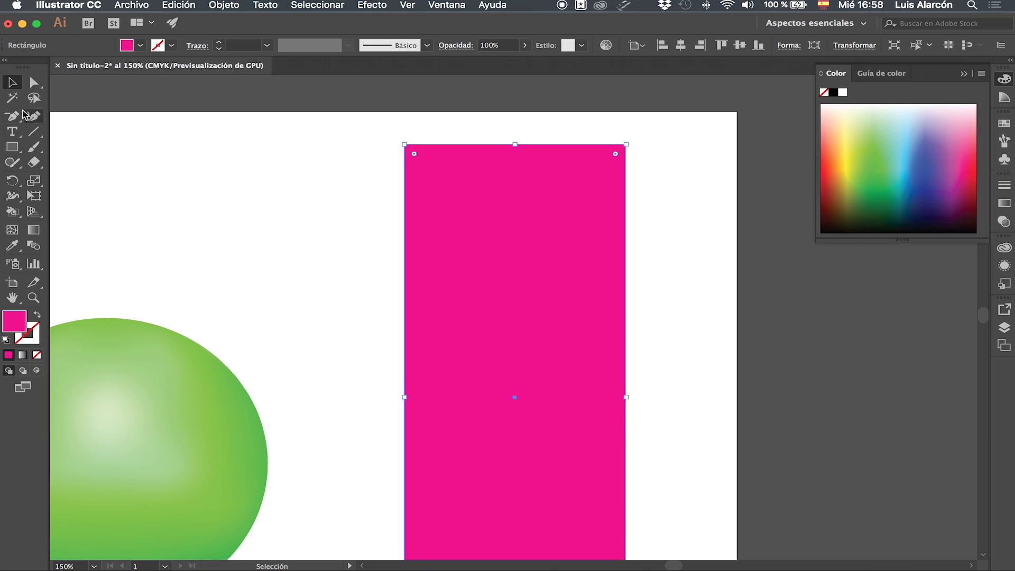
Step: Add three roughly evenly spaced vertical mesh lines to the magenta rectangle with the Mesh tool
{"action": "left_click", "coordinate": [12, 229]}
{"action": "left_click", "coordinate": [519, 146]}
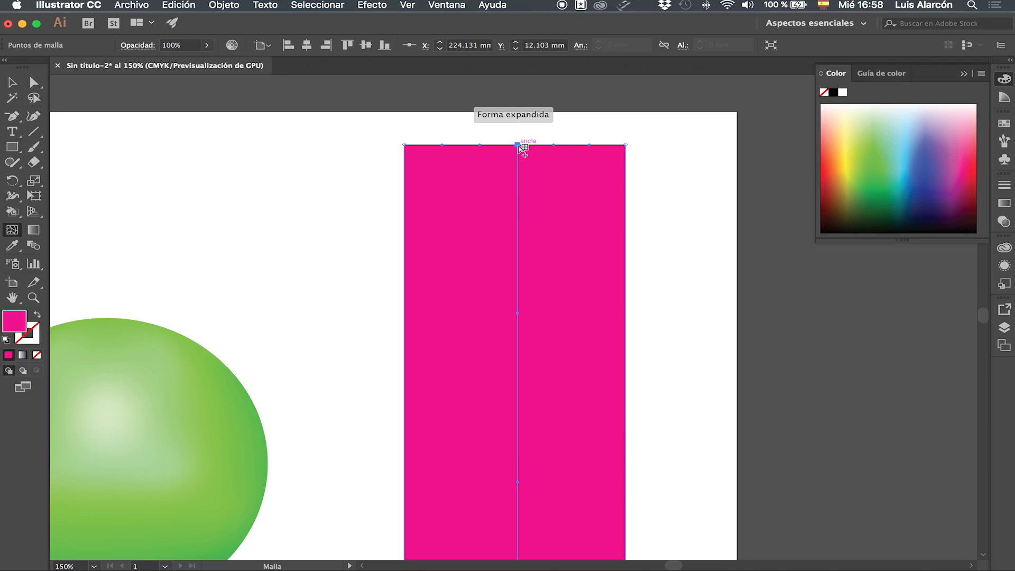
{"action": "left_click", "coordinate": [463, 145]}
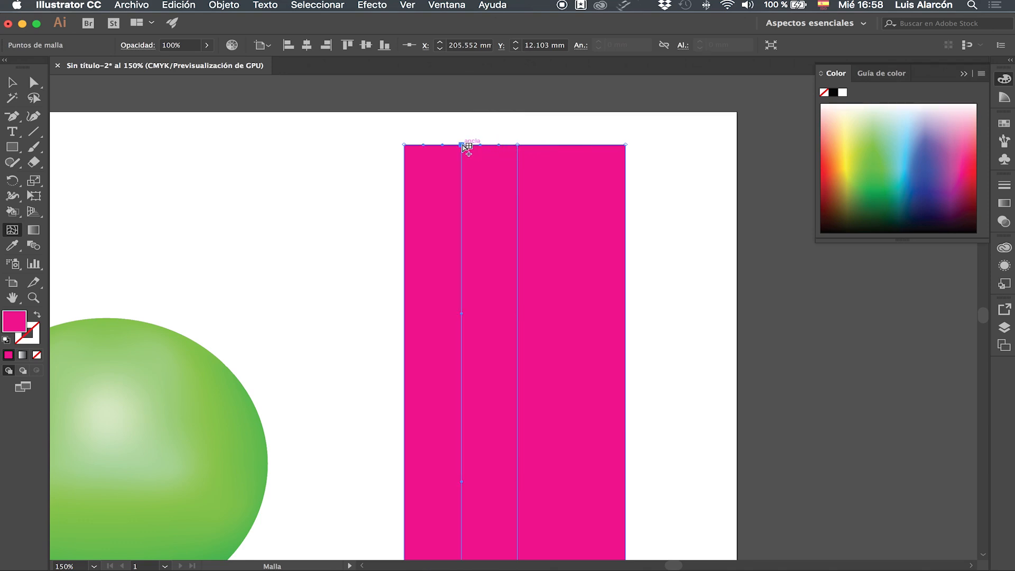
{"action": "left_click", "coordinate": [575, 145]}
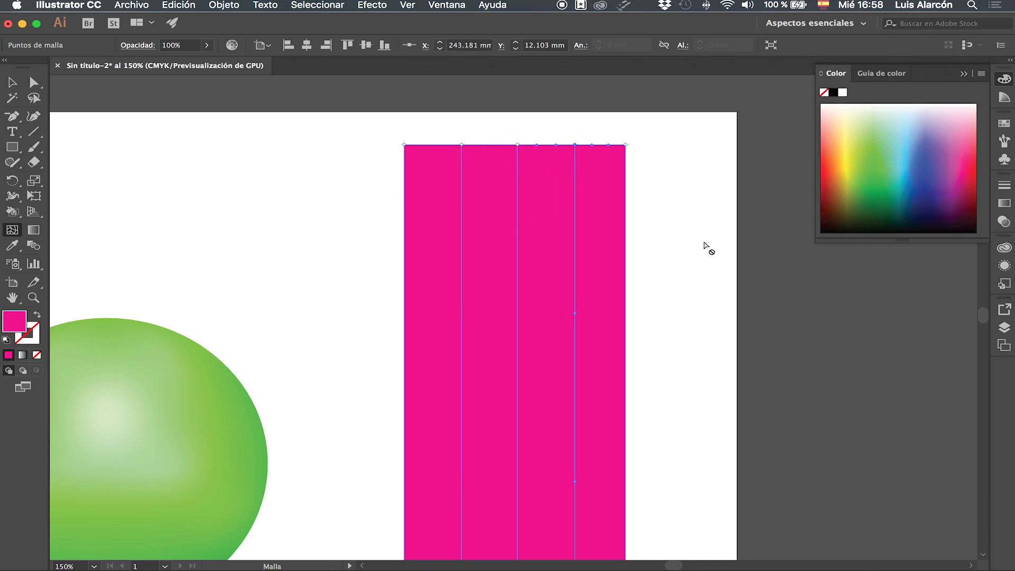
Step: Select both end points of the rectangle's central mesh line and colour them pale pink
{"action": "scroll", "coordinate": [667, 252], "scroll_direction": "down", "scroll_amount": 1}
{"action": "scroll", "coordinate": [667, 253], "scroll_direction": "down", "scroll_amount": 3}
{"action": "scroll", "coordinate": [667, 253], "scroll_direction": "left", "scroll_amount": 3}
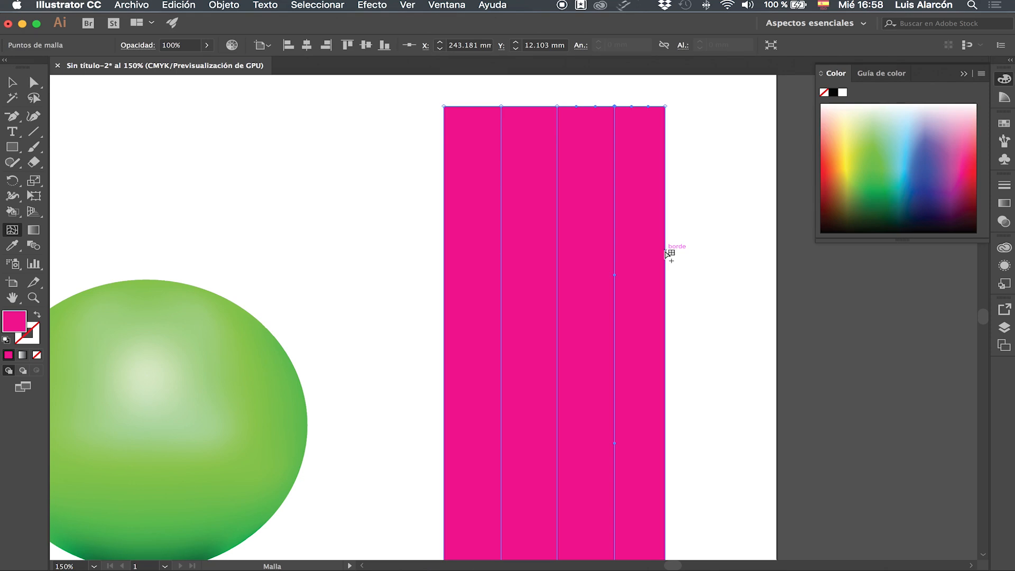
{"action": "key", "text": "super+minus"}
{"action": "scroll", "coordinate": [665, 256], "scroll_direction": "down", "scroll_amount": 5}
{"action": "scroll", "coordinate": [665, 256], "scroll_direction": "down", "scroll_amount": 3}
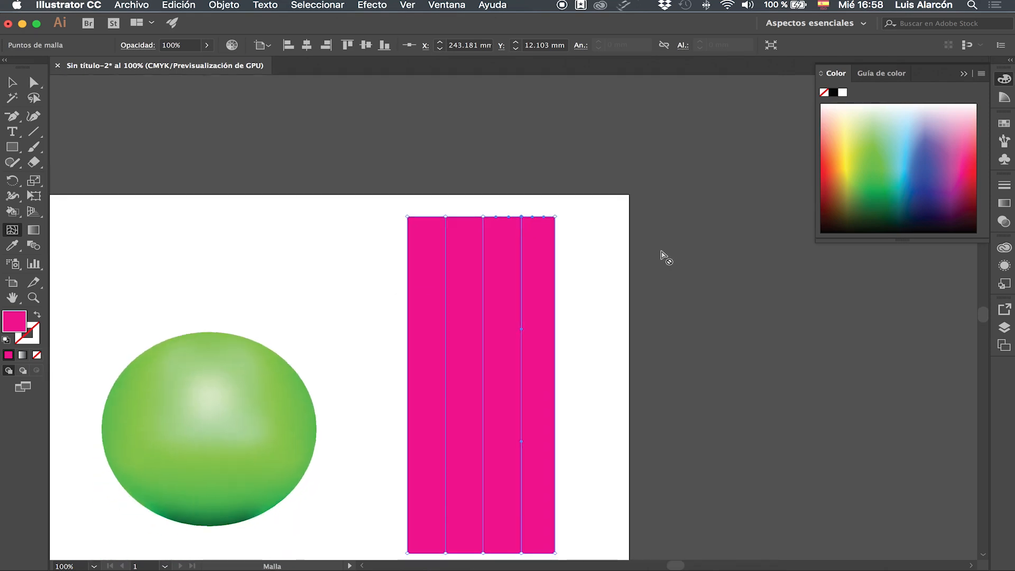
{"action": "left_click", "coordinate": [38, 83]}
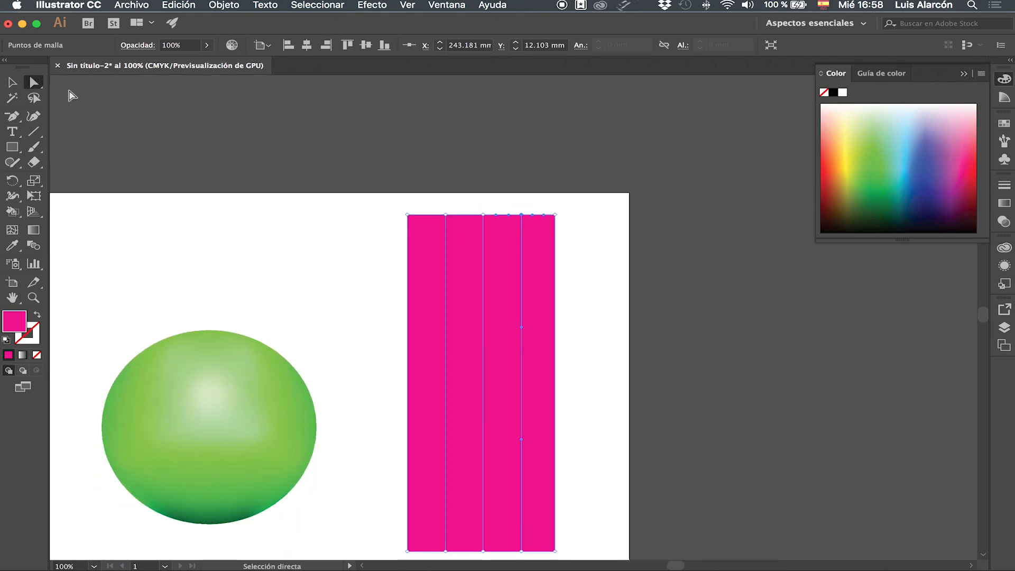
{"action": "scroll", "coordinate": [658, 333], "scroll_direction": "down", "scroll_amount": 2}
{"action": "left_click_drag", "start_coordinate": [474, 172], "coordinate": [494, 523]}
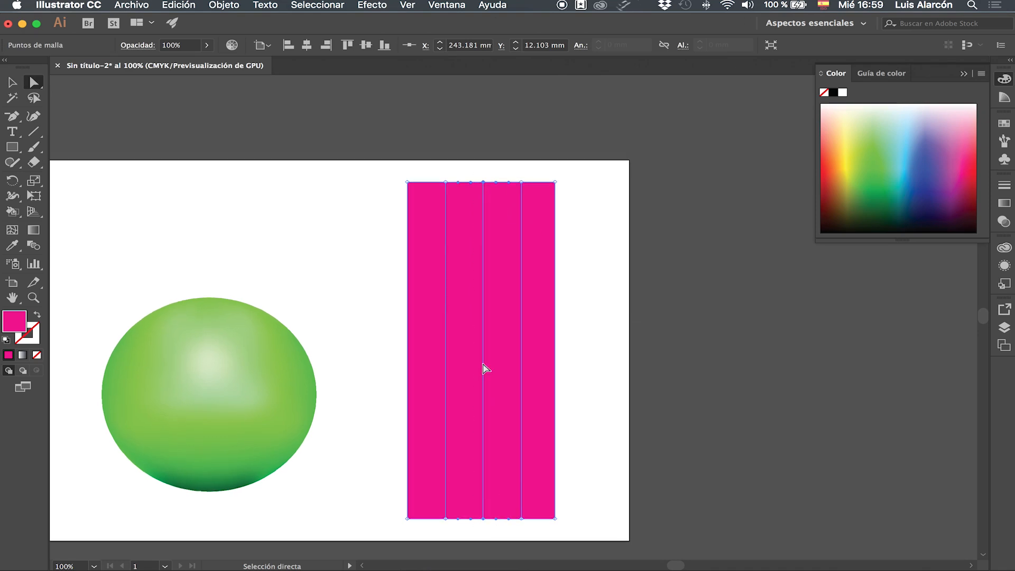
{"action": "left_click", "coordinate": [960, 128]}
{"action": "left_click", "coordinate": [960, 126]}
{"action": "left_click", "coordinate": [961, 119]}
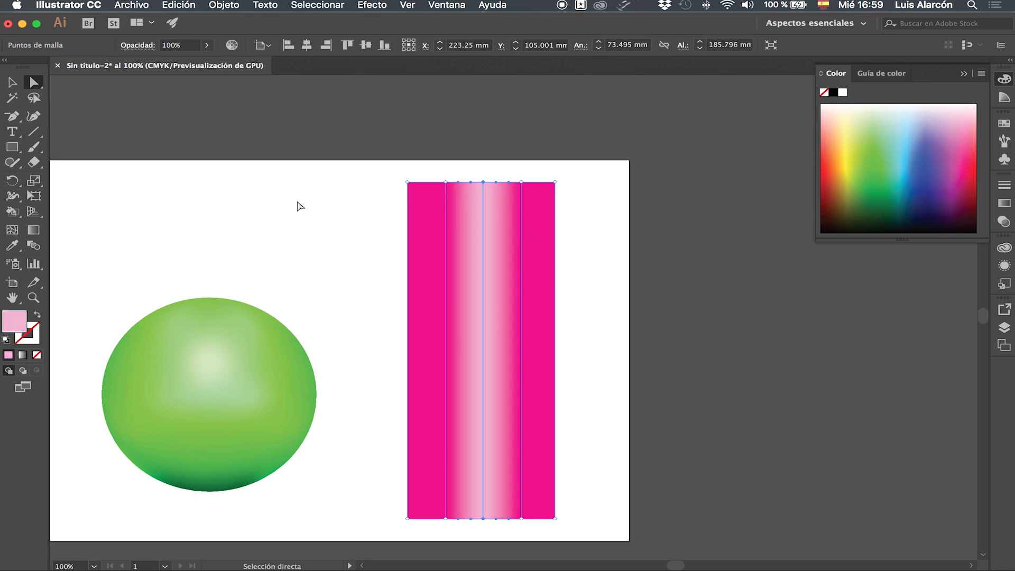
Step: Select the end points of the two mesh lines flanking the rectangle's centre and colour them medium pink
{"action": "left_click_drag", "start_coordinate": [433, 172], "coordinate": [451, 530]}
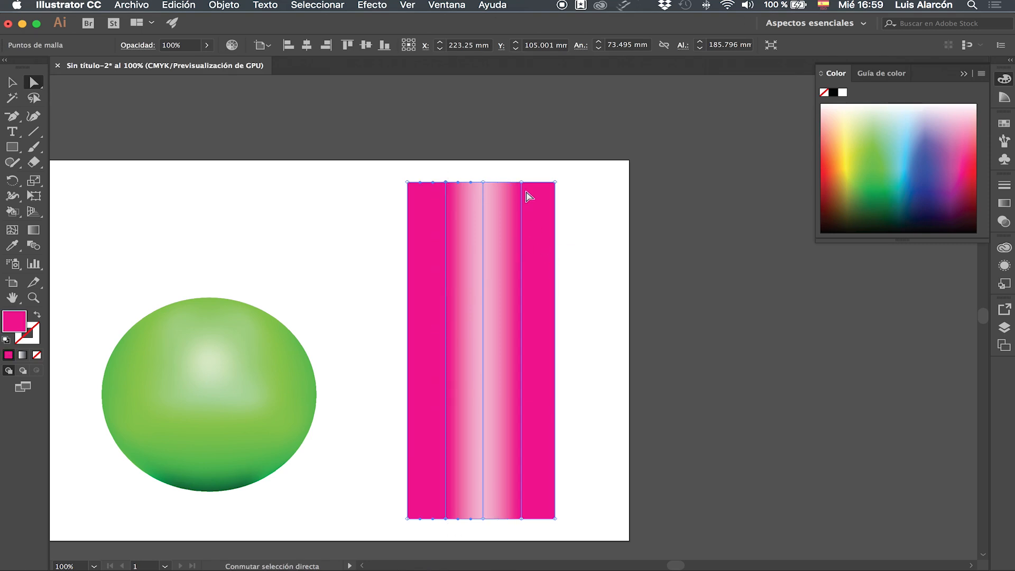
{"action": "left_click_drag", "start_coordinate": [515, 168], "coordinate": [526, 537]}
{"action": "left_click", "coordinate": [966, 145]}
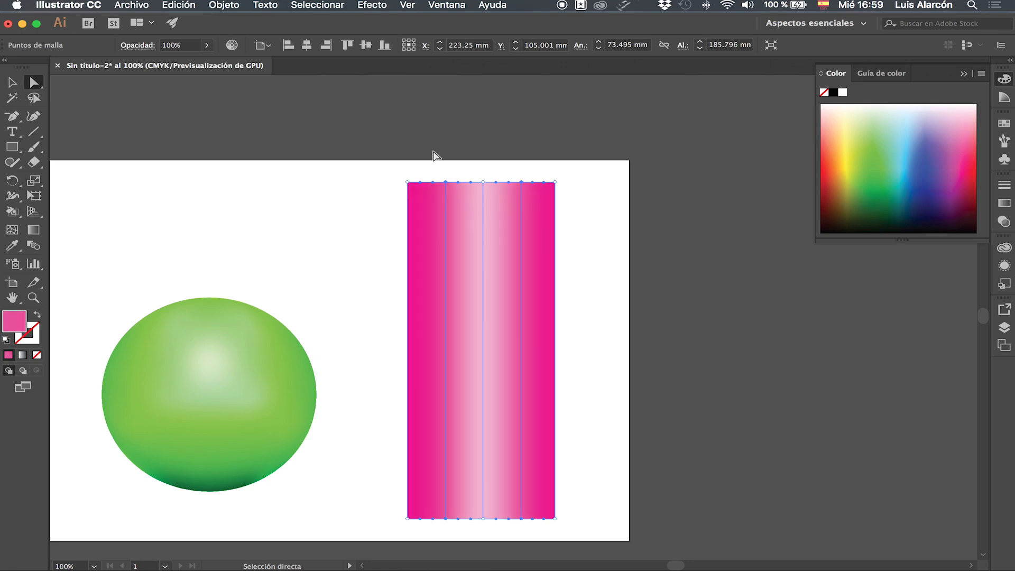
Step: Colour the corner mesh points on both long sides of the rectangle dark magenta and deselect the mesh
{"action": "left_click_drag", "start_coordinate": [400, 174], "coordinate": [427, 536]}
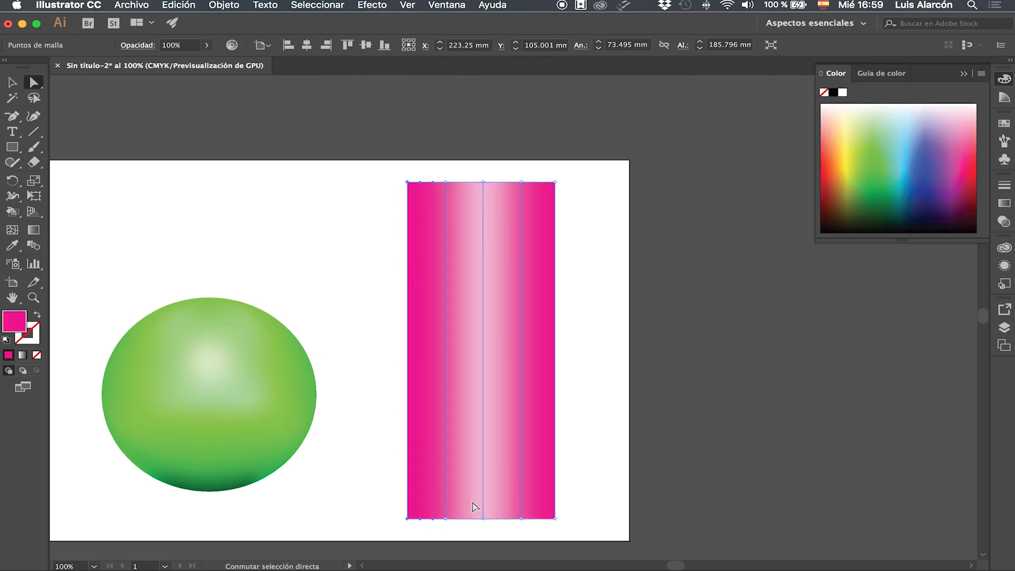
{"action": "left_click_drag", "start_coordinate": [572, 166], "coordinate": [550, 529]}
{"action": "left_click", "coordinate": [956, 191]}
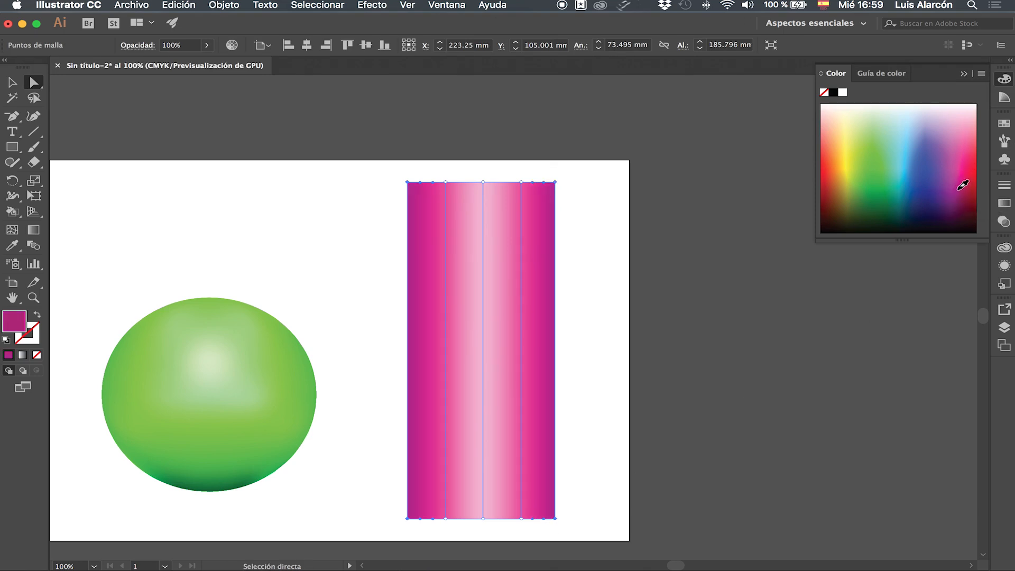
{"action": "left_click", "coordinate": [612, 220]}
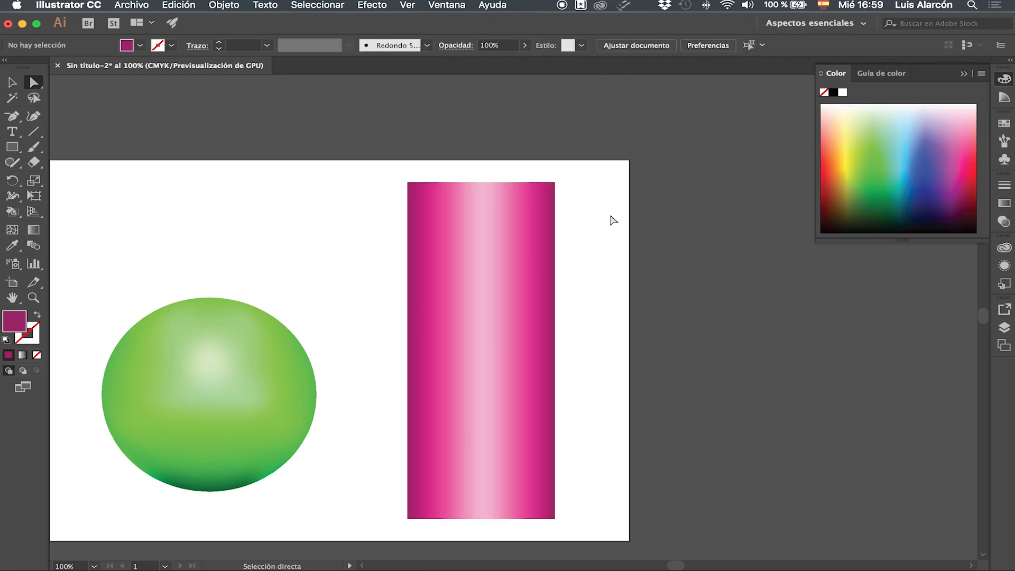
Step: Move the green sphere slightly upward on the artboard
{"action": "key", "text": "super+plus"}
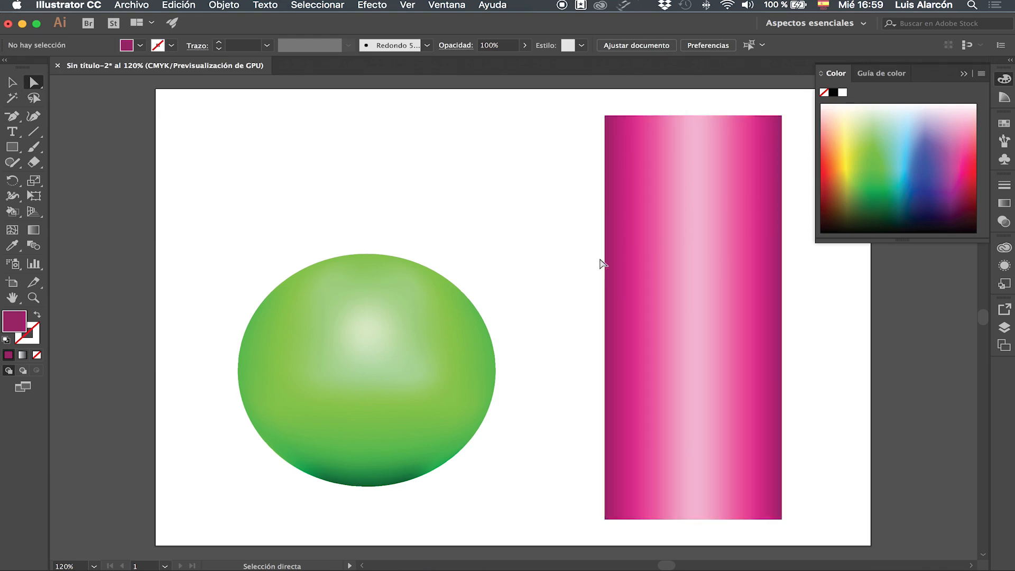
{"action": "left_click", "coordinate": [5, 83]}
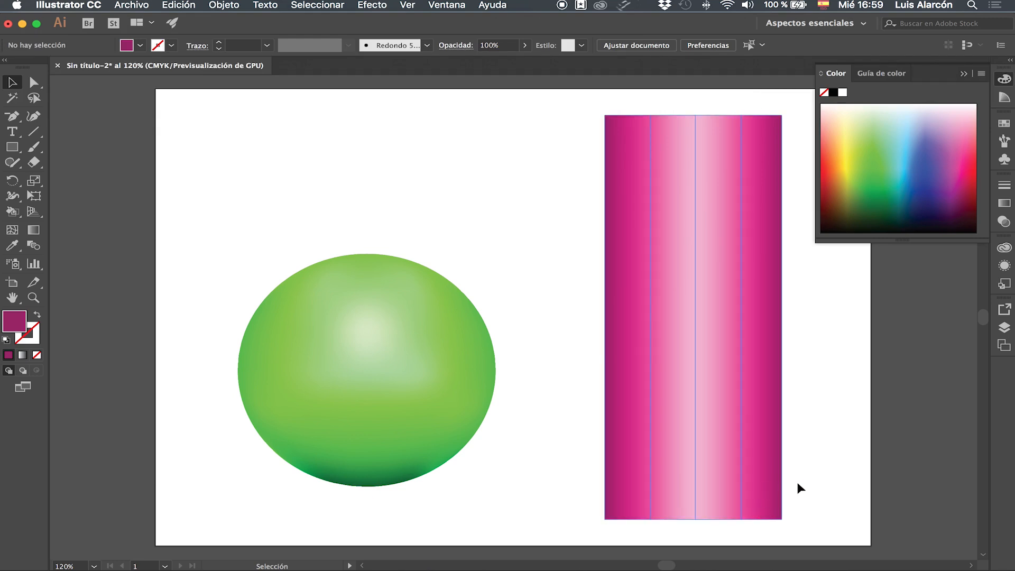
{"action": "left_click_drag", "start_coordinate": [397, 389], "coordinate": [396, 371]}
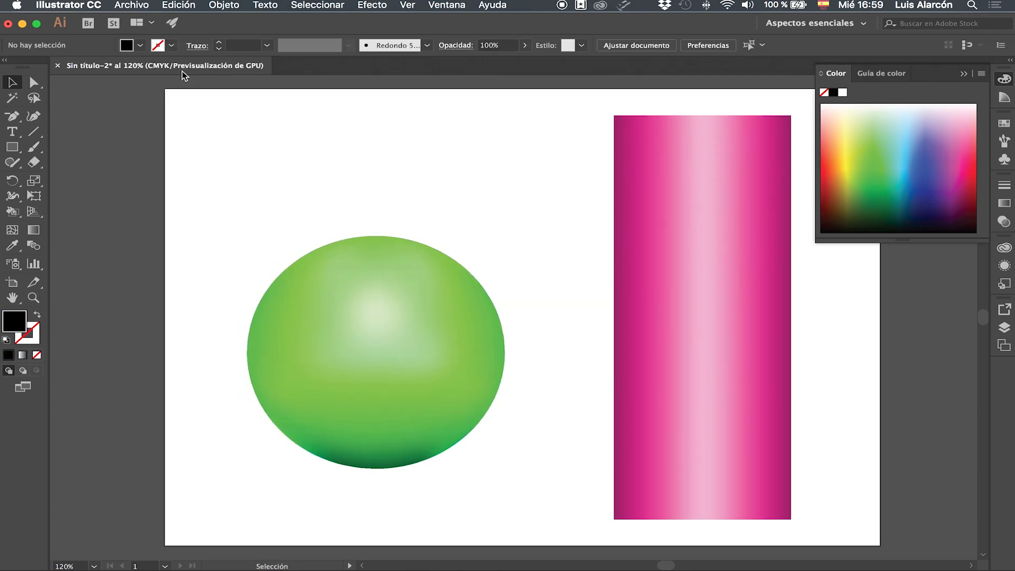
Step: Draw a flat, wide black ellipse across the base of the green sphere
{"action": "left_click", "coordinate": [12, 147]}
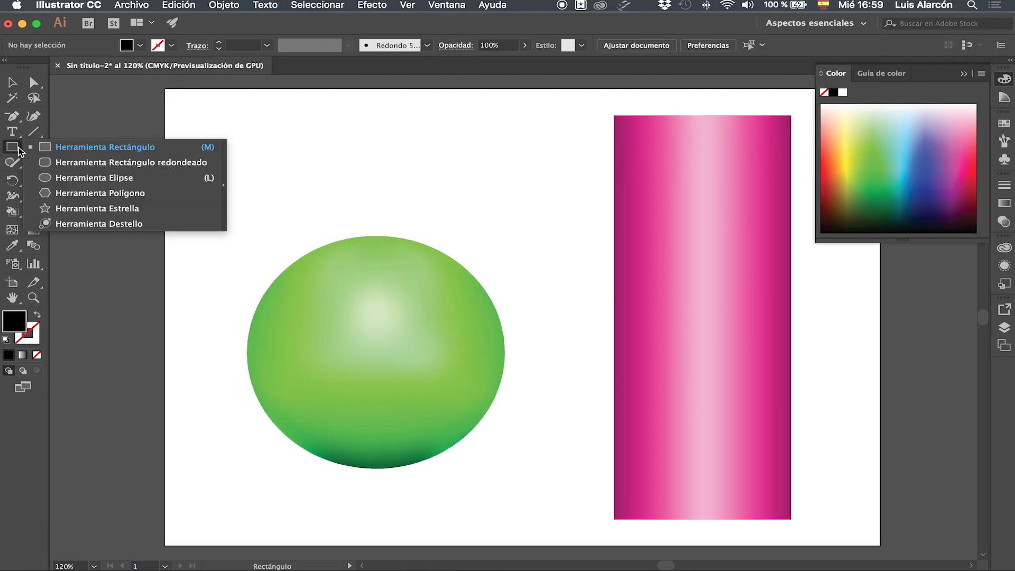
{"action": "left_click", "coordinate": [93, 178]}
{"action": "left_click_drag", "start_coordinate": [263, 449], "coordinate": [500, 468]}
{"action": "left_click", "coordinate": [141, 45]}
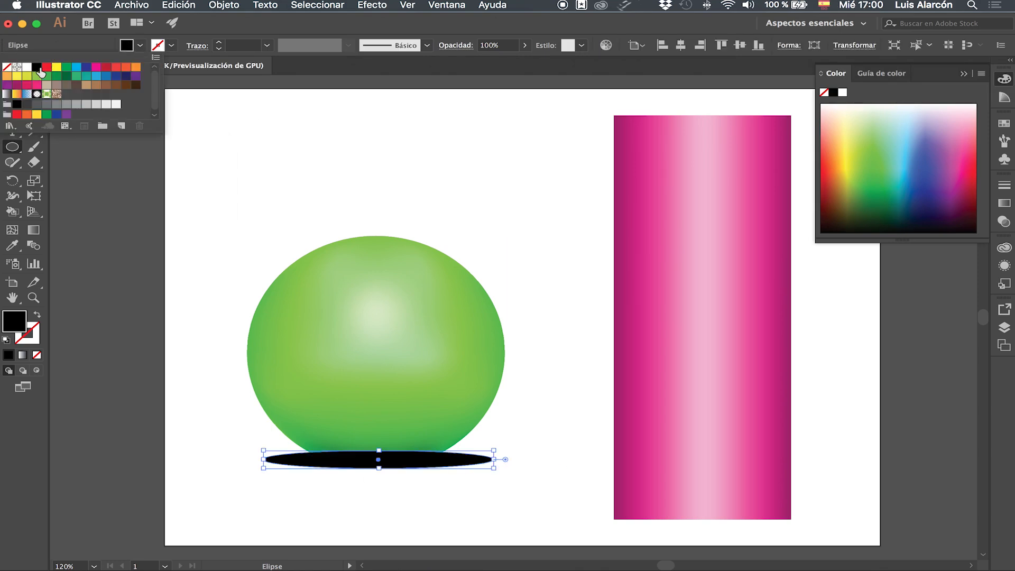
{"action": "left_click", "coordinate": [235, 35]}
Step: Send the flat black ellipse behind the green sphere
{"action": "left_click", "coordinate": [12, 82]}
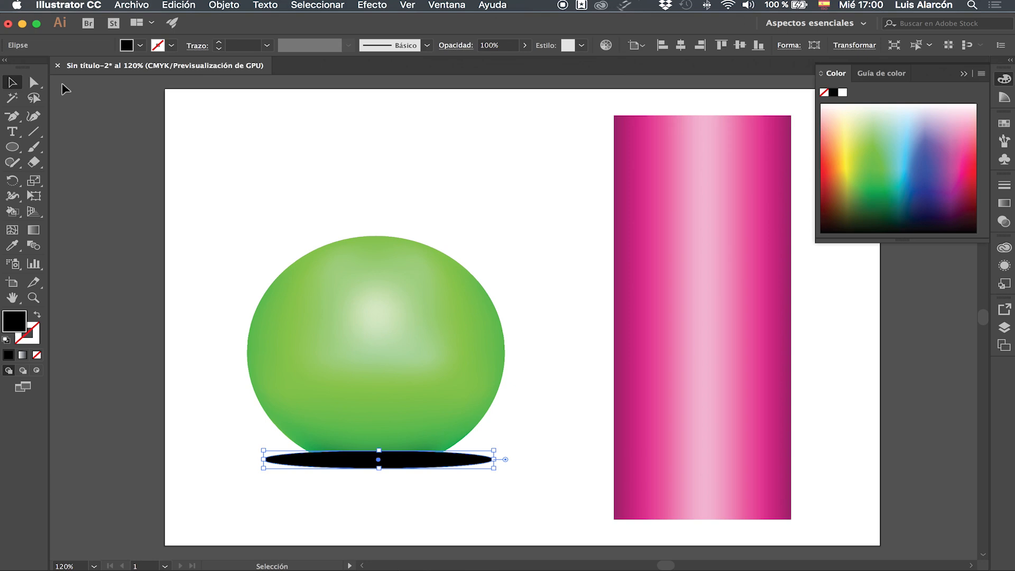
{"action": "key", "text": "super"}
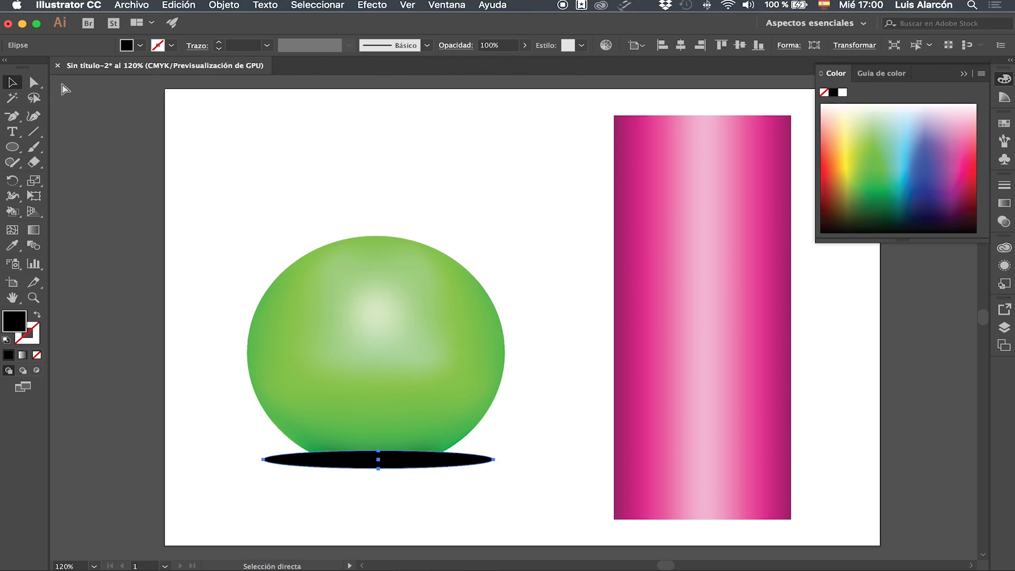
{"action": "key", "text": "super+bracketleft"}
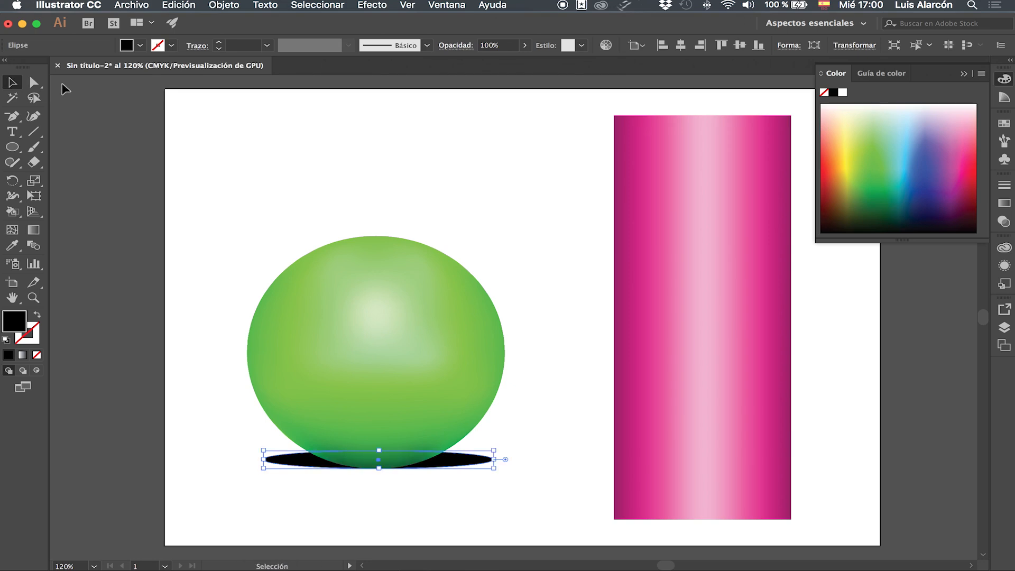
{"action": "key", "text": "super+plus"}
{"action": "scroll", "coordinate": [614, 336], "scroll_direction": "up", "scroll_amount": 2}
{"action": "scroll", "coordinate": [615, 336], "scroll_direction": "right", "scroll_amount": 2}
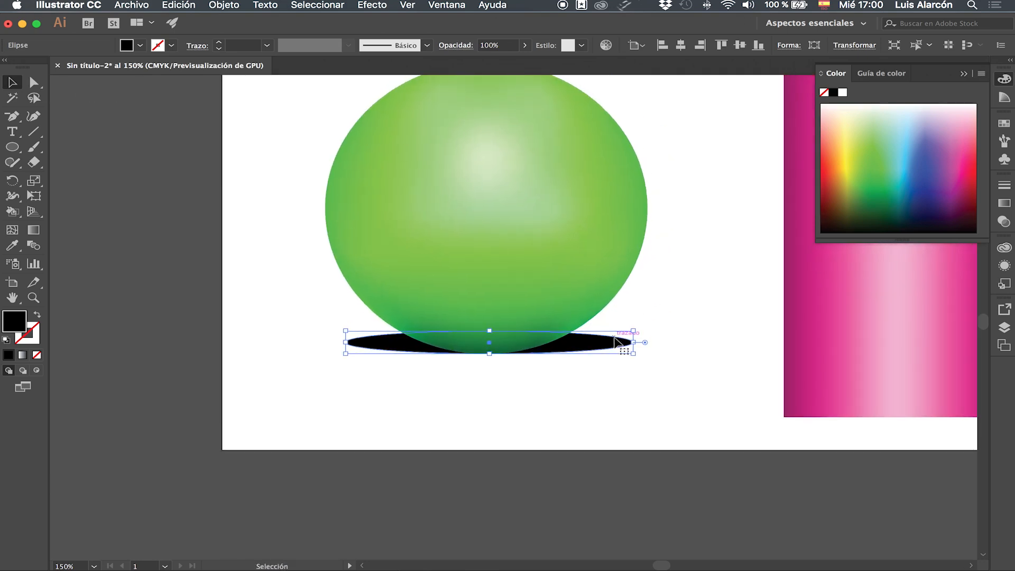
Step: Move the black ellipse slightly down and to the left so it sits centred under the base of the green sphere
{"action": "left_click_drag", "start_coordinate": [582, 345], "coordinate": [582, 350]}
{"action": "left_click_drag", "start_coordinate": [490, 336], "coordinate": [490, 344]}
{"action": "left_click", "coordinate": [670, 310]}
{"action": "left_click_drag", "start_coordinate": [581, 352], "coordinate": [576, 354]}
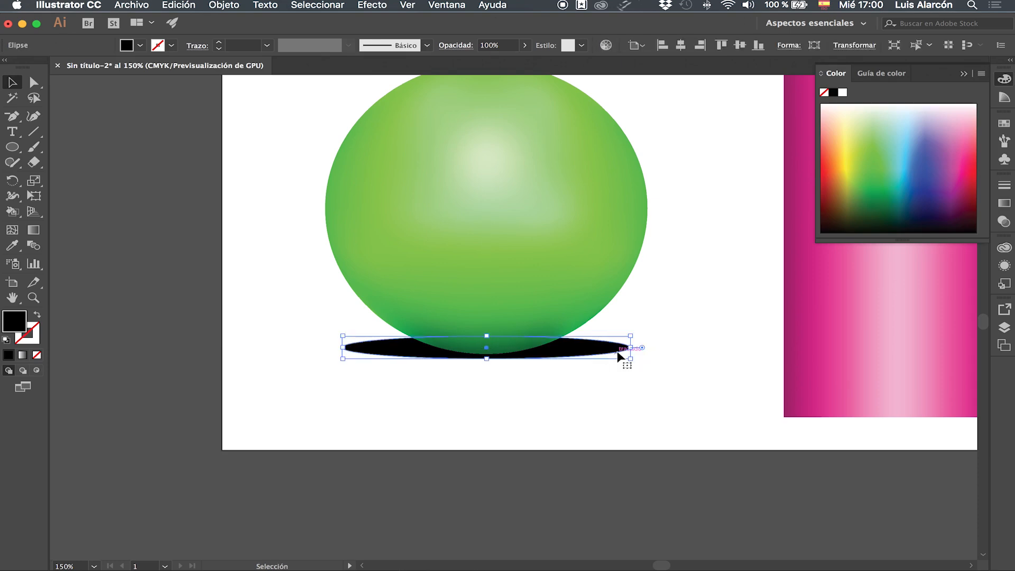
Step: Apply a Gaussian Blur (Desenfoque gaussiano) with a 32.5-pixel radius and preview enabled to the black ellipse, and deselect it
{"action": "scroll", "coordinate": [617, 350], "scroll_direction": "up", "scroll_amount": 5}
{"action": "scroll", "coordinate": [617, 351], "scroll_direction": "right", "scroll_amount": 4}
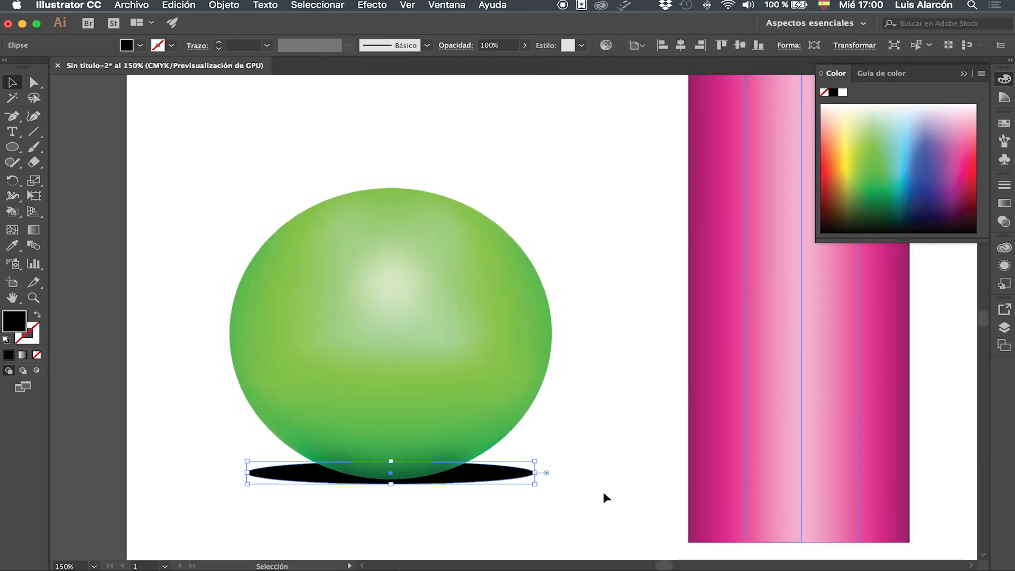
{"action": "left_click", "coordinate": [377, 7]}
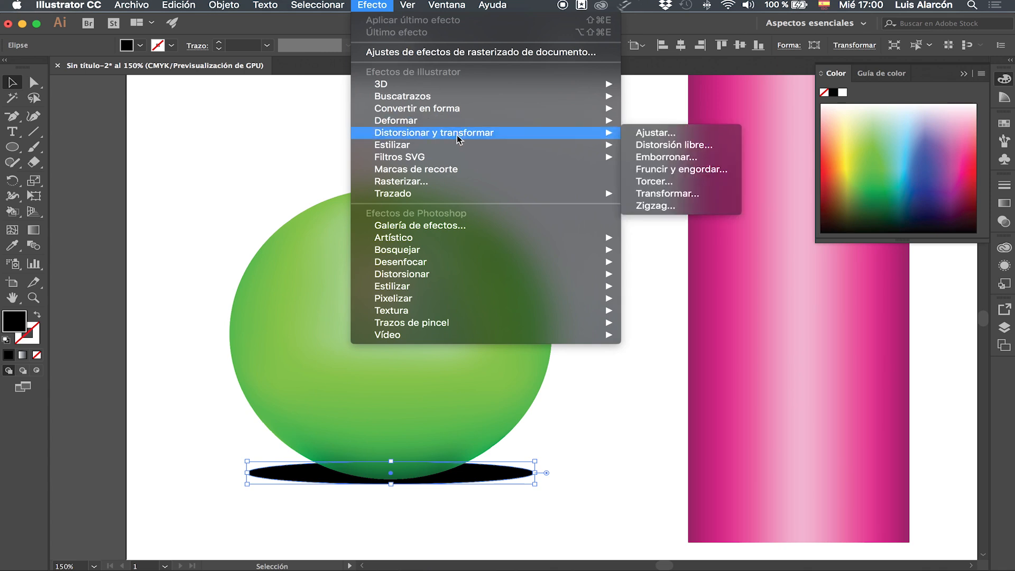
{"action": "mouse_move", "coordinate": [495, 237]}
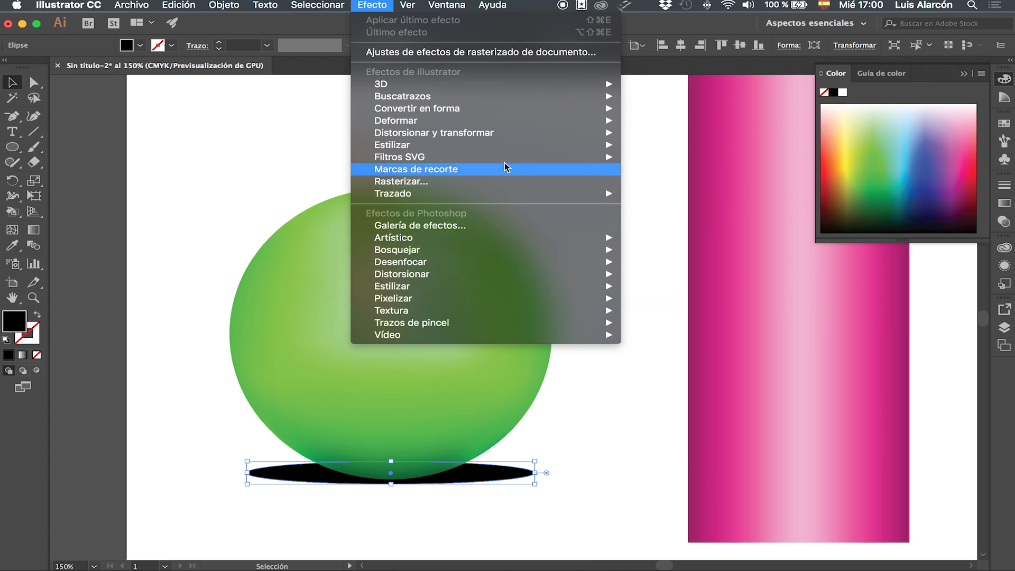
{"action": "mouse_move", "coordinate": [489, 123]}
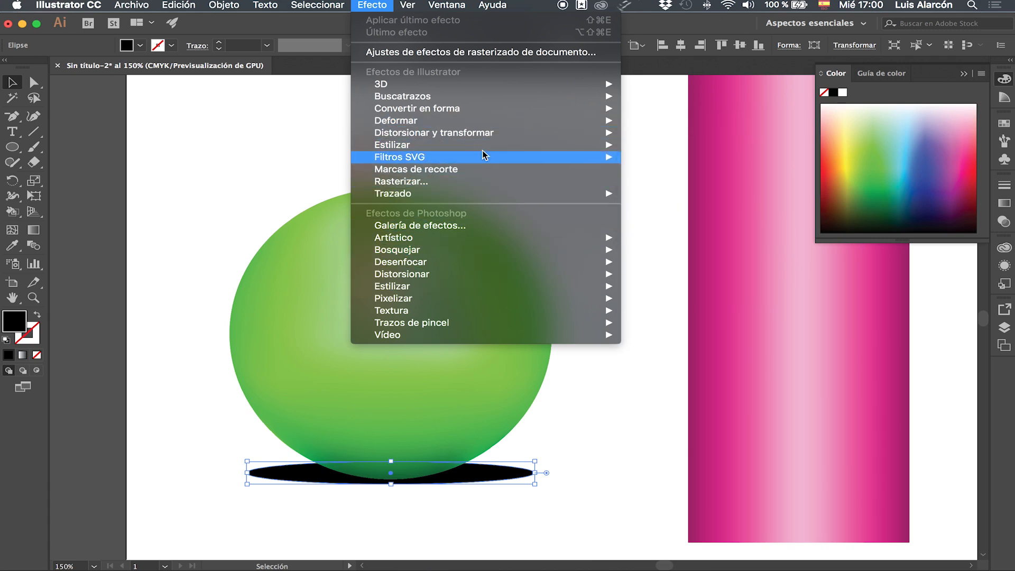
{"action": "mouse_move", "coordinate": [485, 148]}
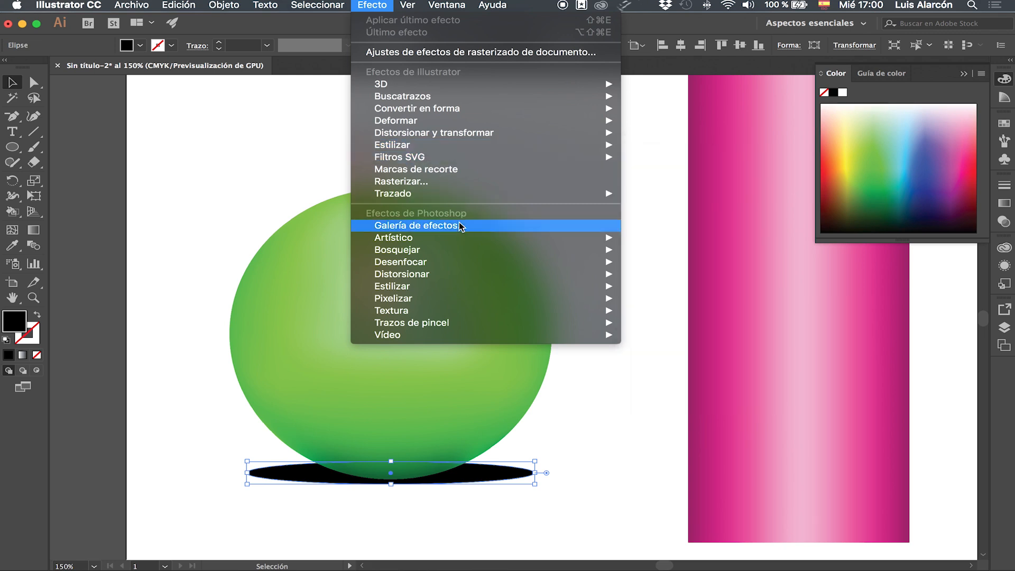
{"action": "mouse_move", "coordinate": [460, 265]}
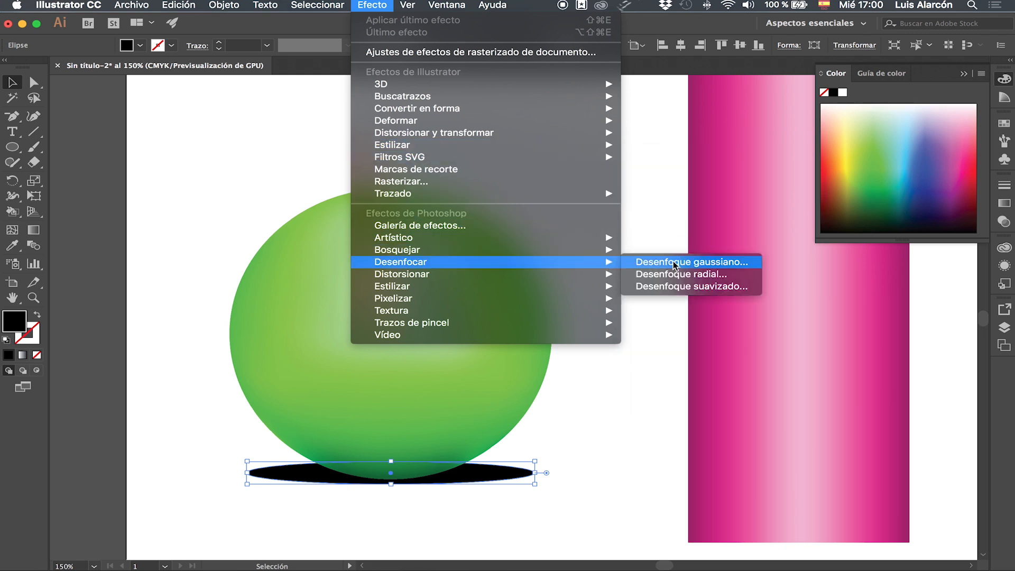
{"action": "left_click", "coordinate": [673, 265]}
{"action": "left_click", "coordinate": [489, 413]}
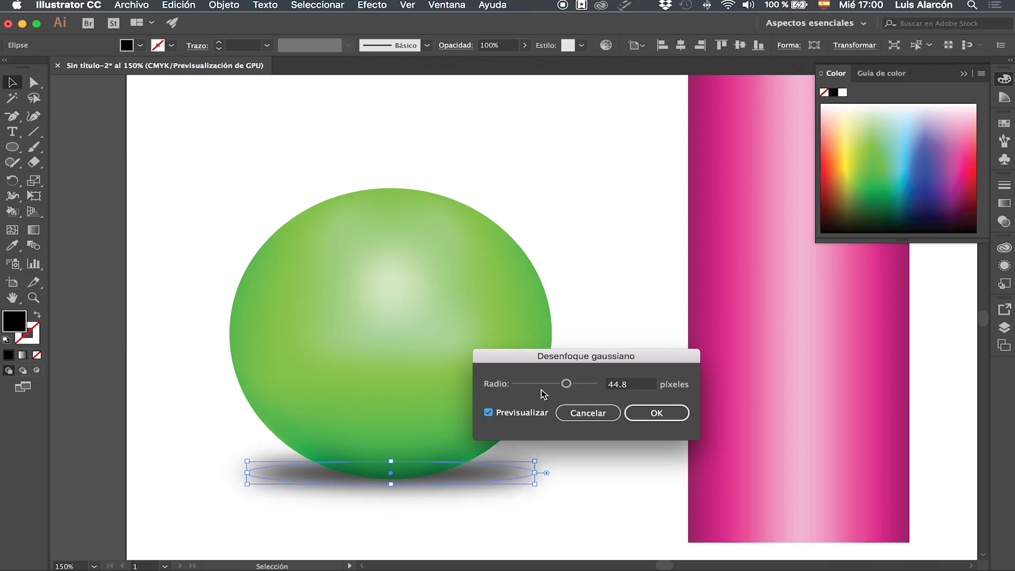
{"action": "left_click_drag", "start_coordinate": [566, 383], "coordinate": [562, 388]}
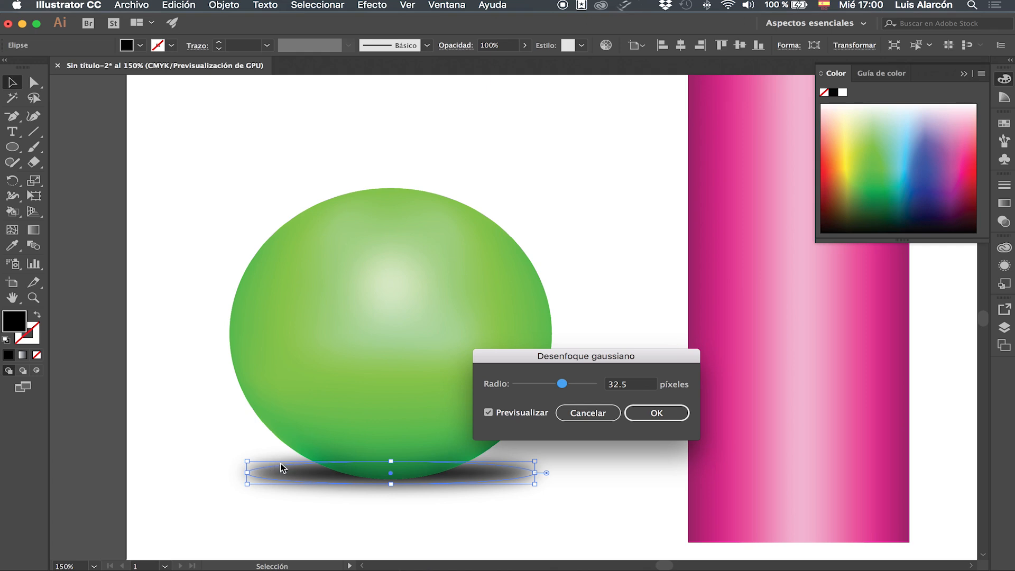
{"action": "left_click_drag", "start_coordinate": [562, 386], "coordinate": [565, 388]}
{"action": "left_click", "coordinate": [651, 410]}
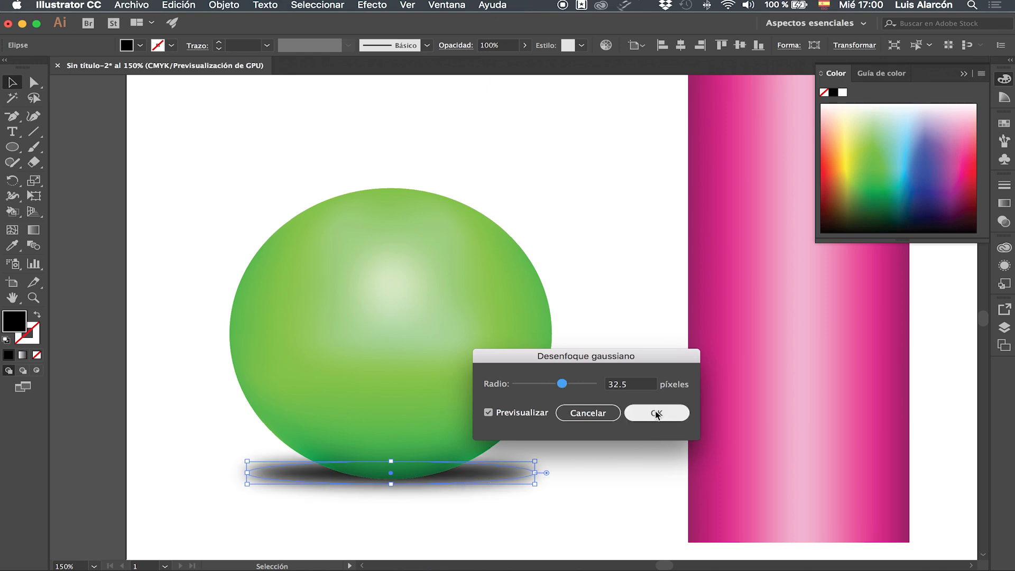
{"action": "left_click", "coordinate": [656, 414]}
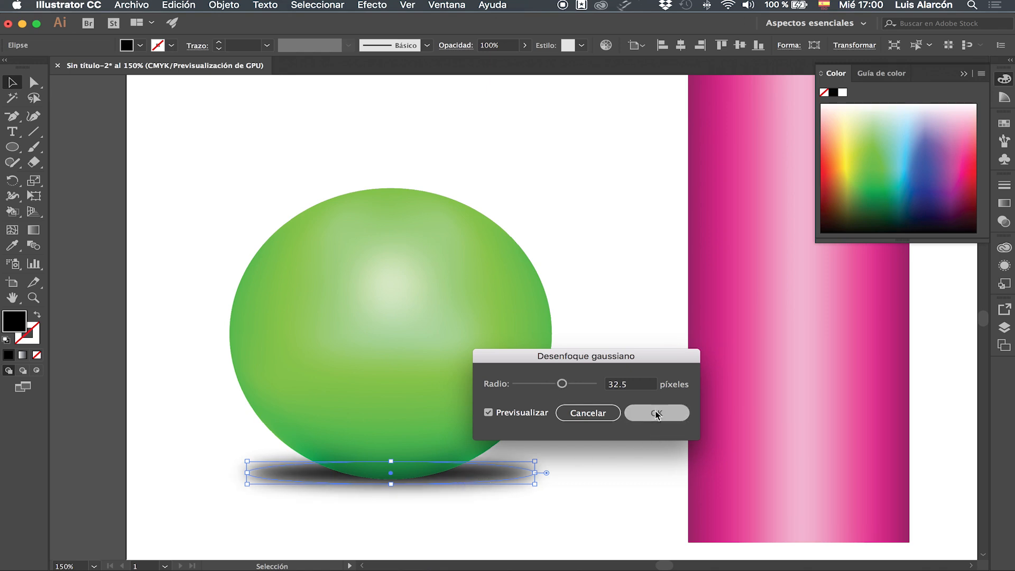
{"action": "left_click", "coordinate": [608, 441]}
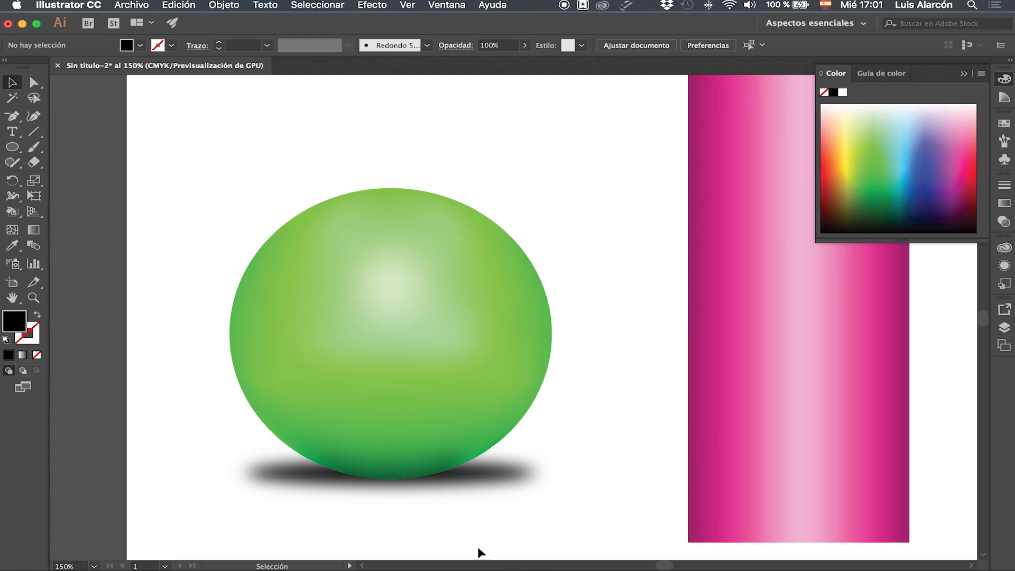
Step: Move the blurred shadow ellipse slightly lower beneath the green sphere and deselect it
{"action": "left_click", "coordinate": [473, 477]}
{"action": "key", "text": "super+plus"}
{"action": "key", "text": "super+plus"}
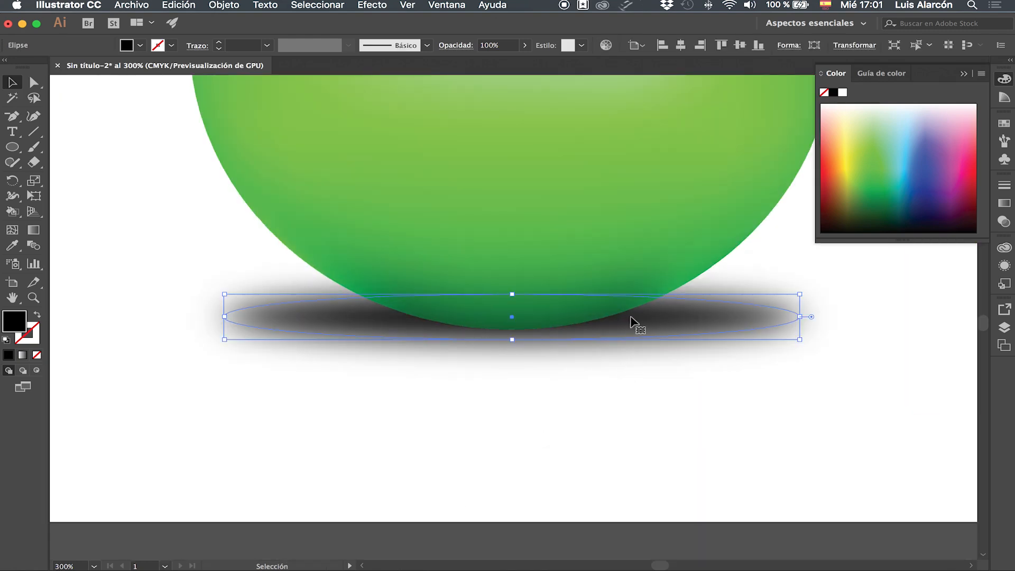
{"action": "left_click_drag", "start_coordinate": [630, 317], "coordinate": [634, 326]}
{"action": "left_click", "coordinate": [780, 410]}
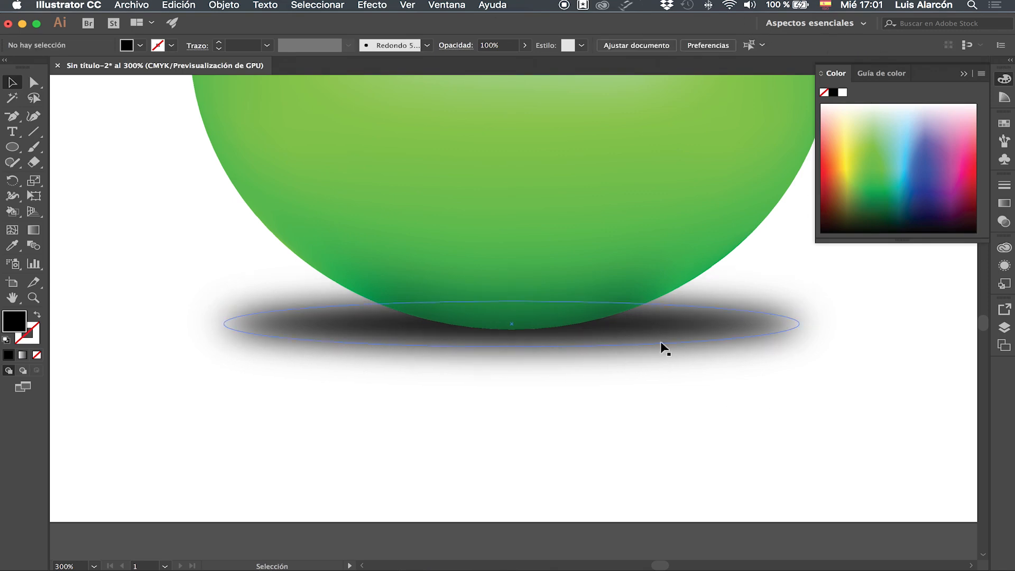
Step: Colour the lowest central mesh point on the green sphere's edge very dark green
{"action": "left_click", "coordinate": [562, 317]}
{"action": "key", "text": "a"}
{"action": "left_click", "coordinate": [512, 330]}
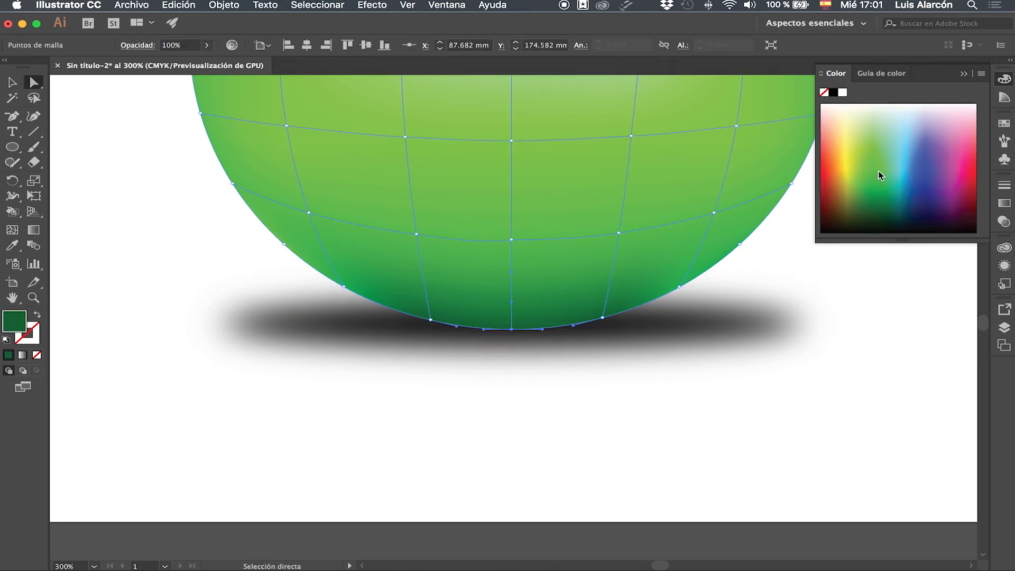
{"action": "left_click", "coordinate": [874, 221]}
{"action": "left_click", "coordinate": [876, 224]}
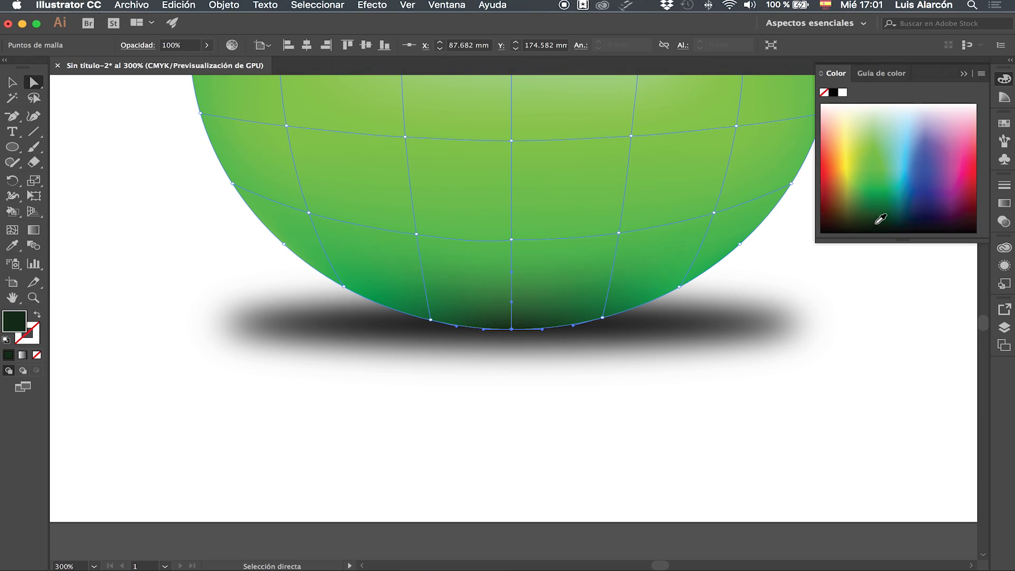
Step: Add the two neighbouring edge mesh points to the selection, colour all three very dark green, and deselect the sphere
{"action": "left_click", "coordinate": [430, 319]}
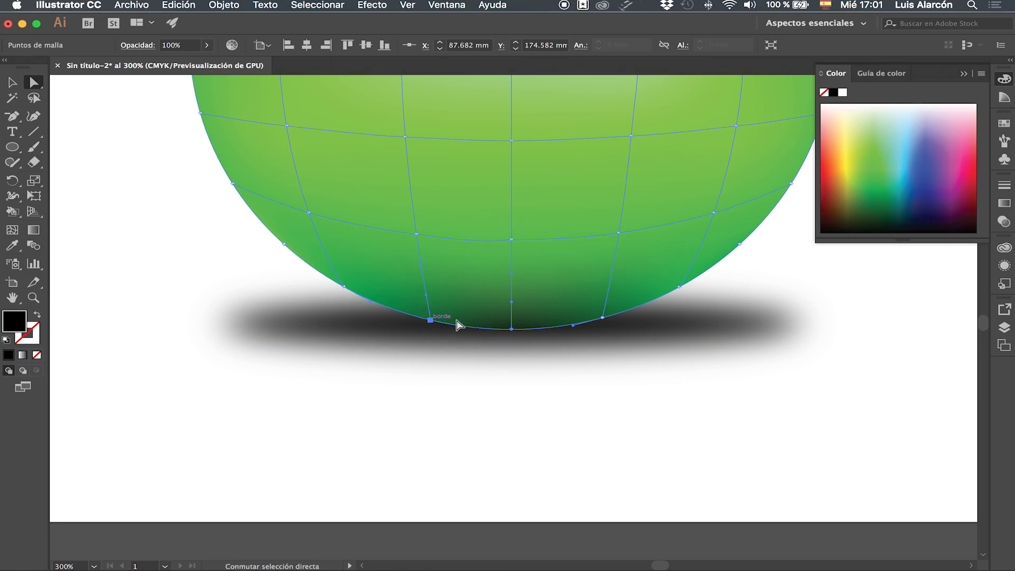
{"action": "left_click", "coordinate": [602, 318], "text": "shift"}
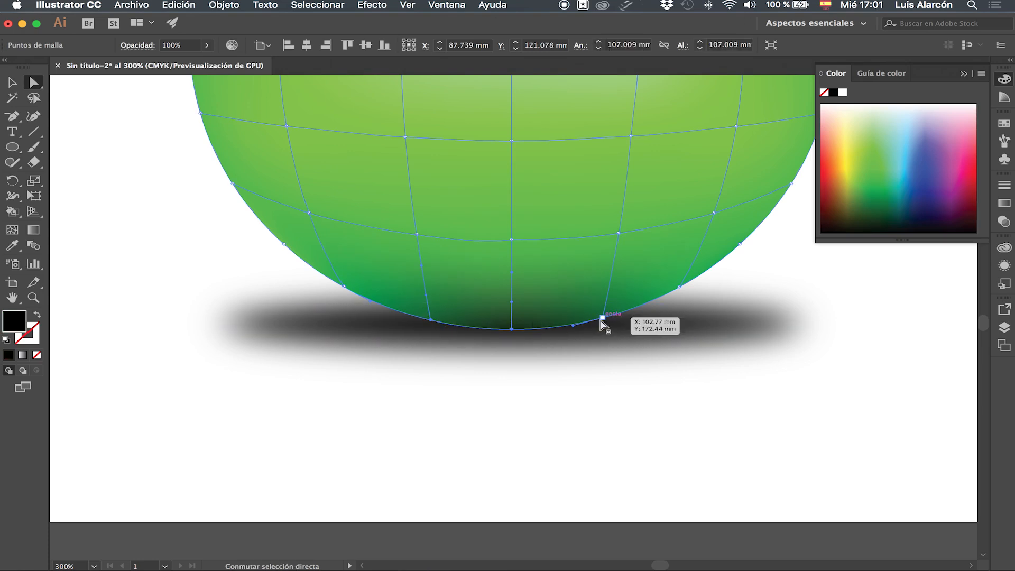
{"action": "left_click", "coordinate": [885, 211]}
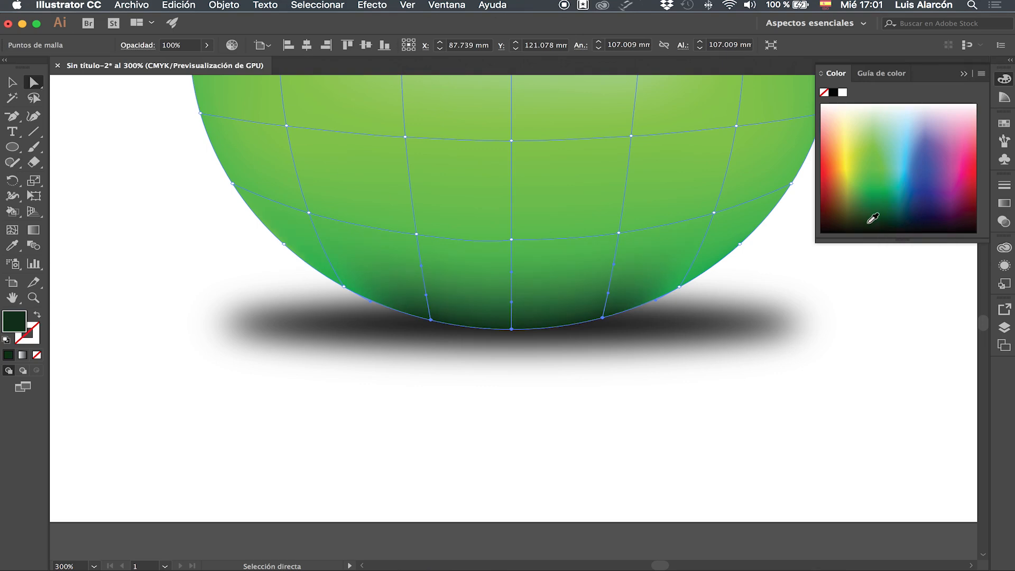
{"action": "key", "text": "v"}
{"action": "left_click", "coordinate": [783, 401]}
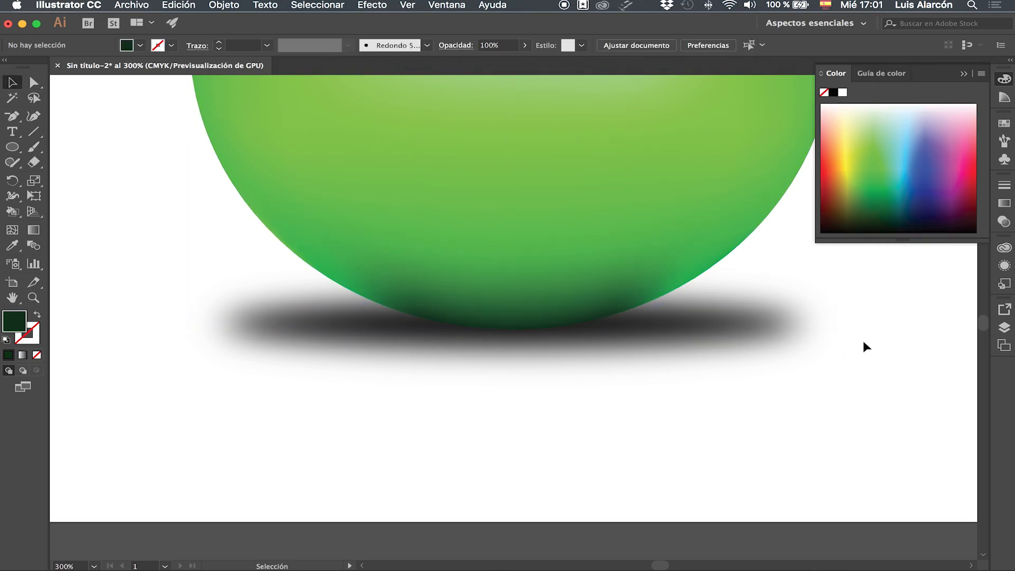
{"action": "key", "text": "super+0"}
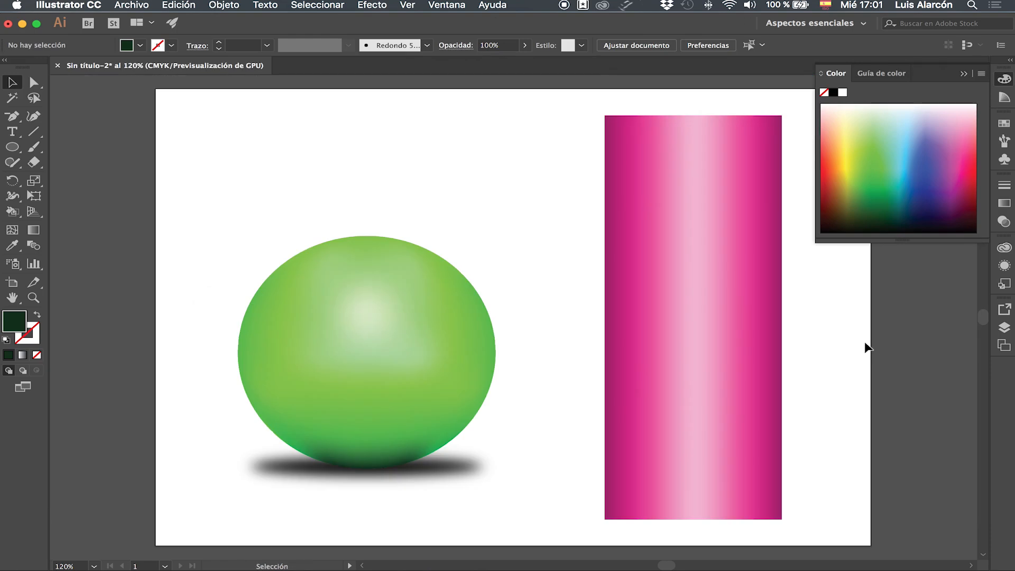